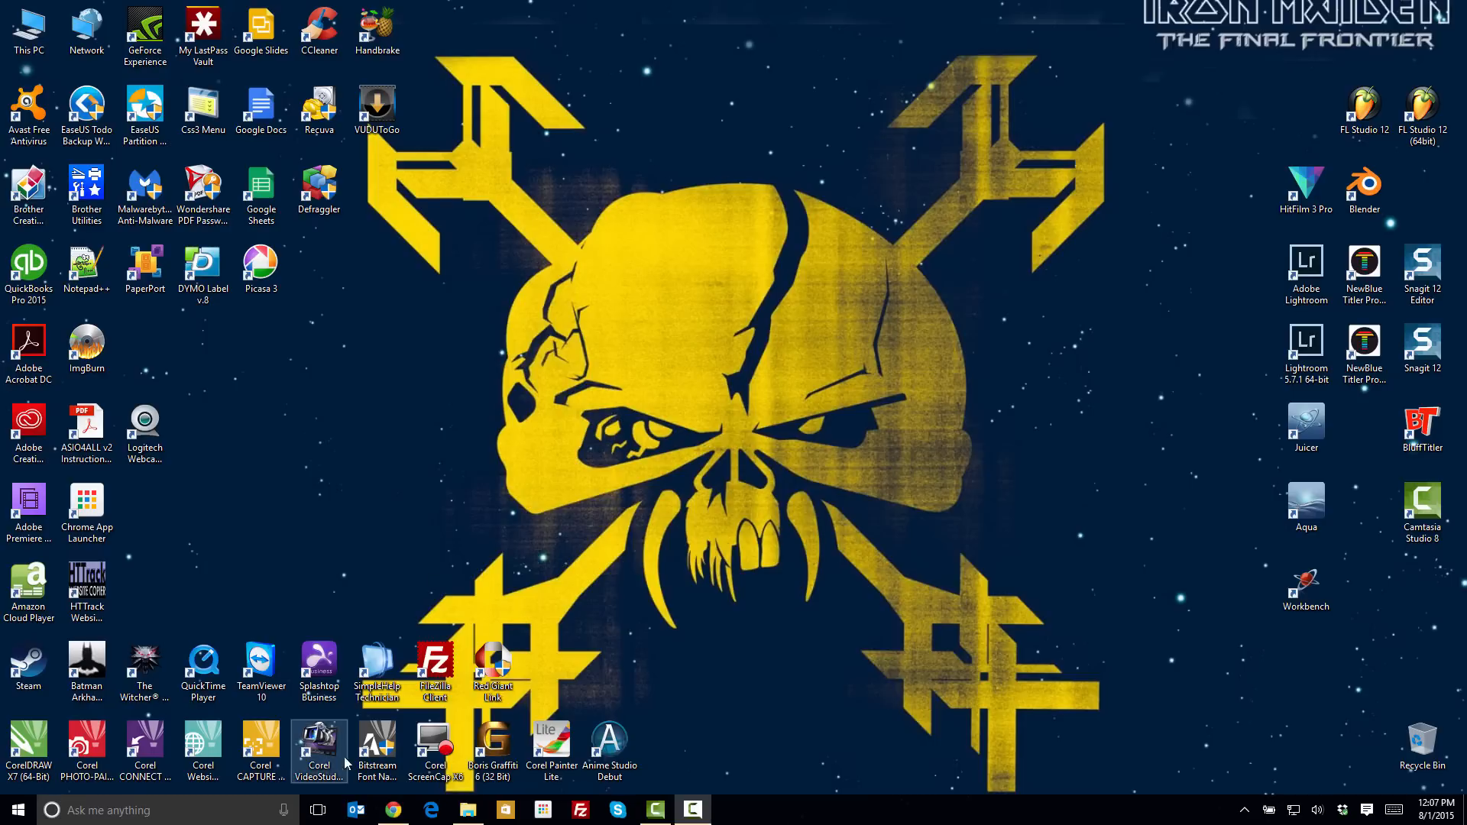
Open the Start menu and look through its app tiles.
left_click(18, 809)
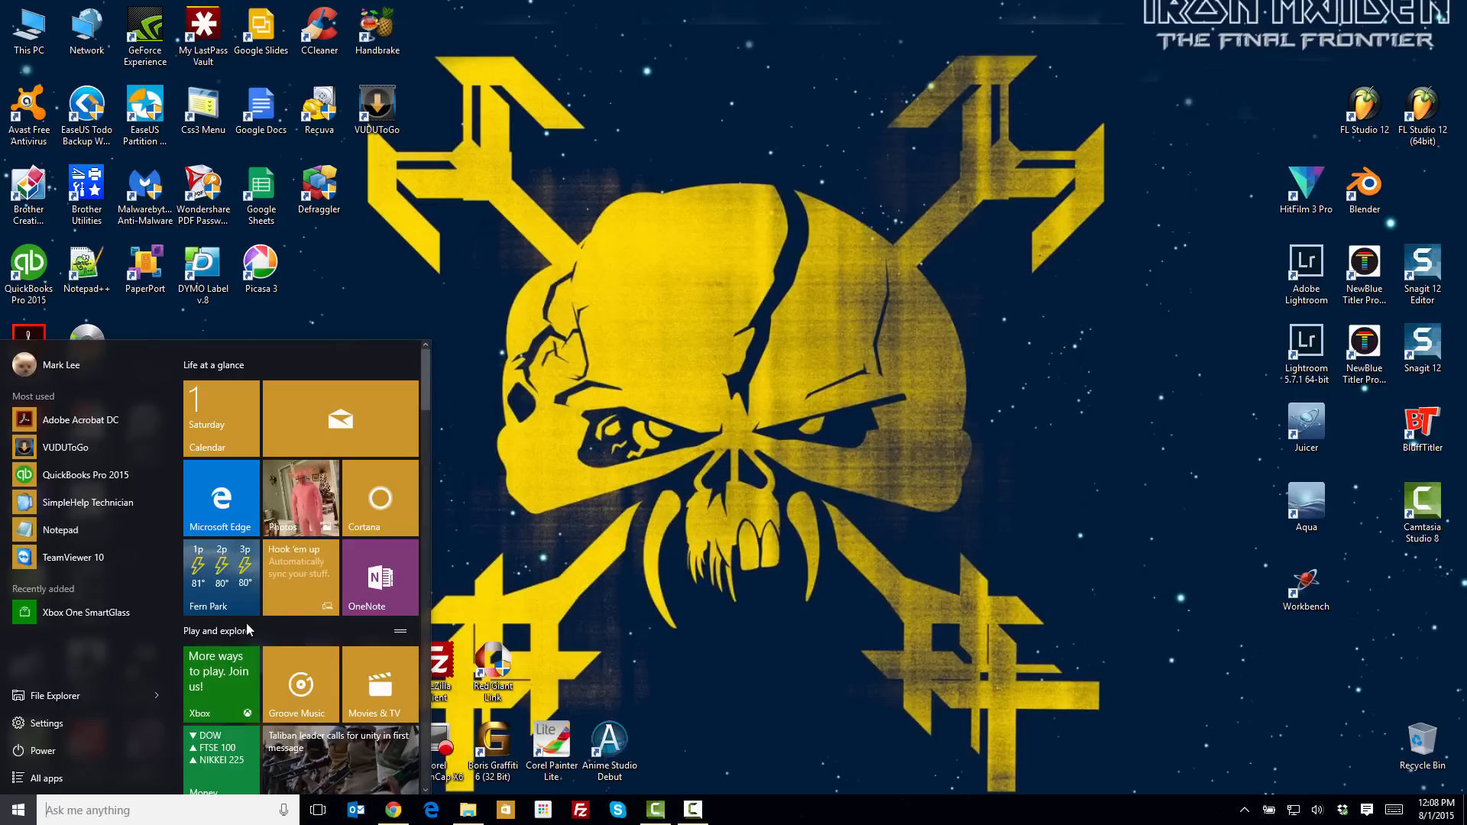
scroll(249, 625, "down", 5)
scroll(246, 622, "down", 8)
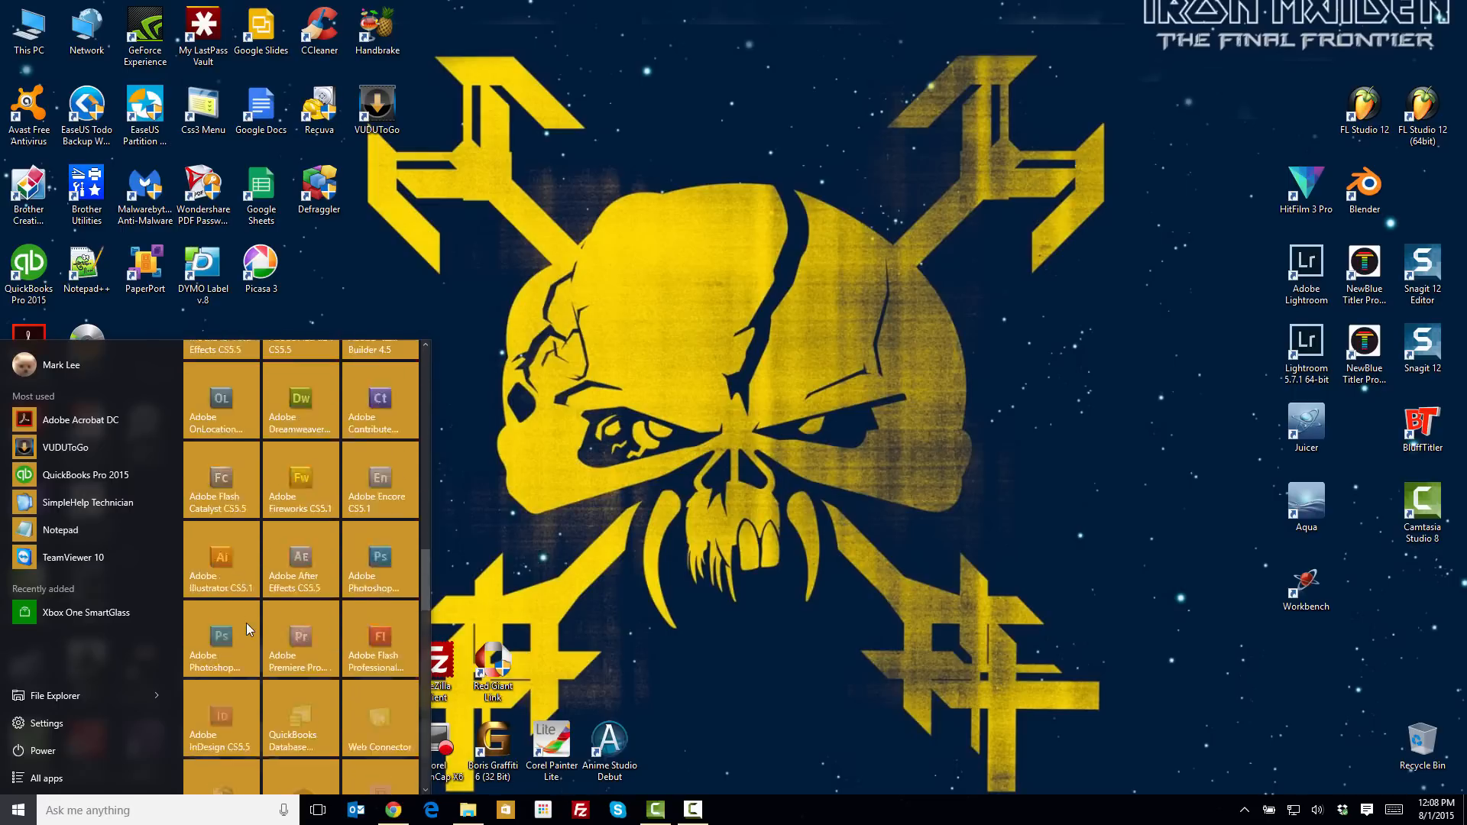
scroll(246, 622, "up", 12)
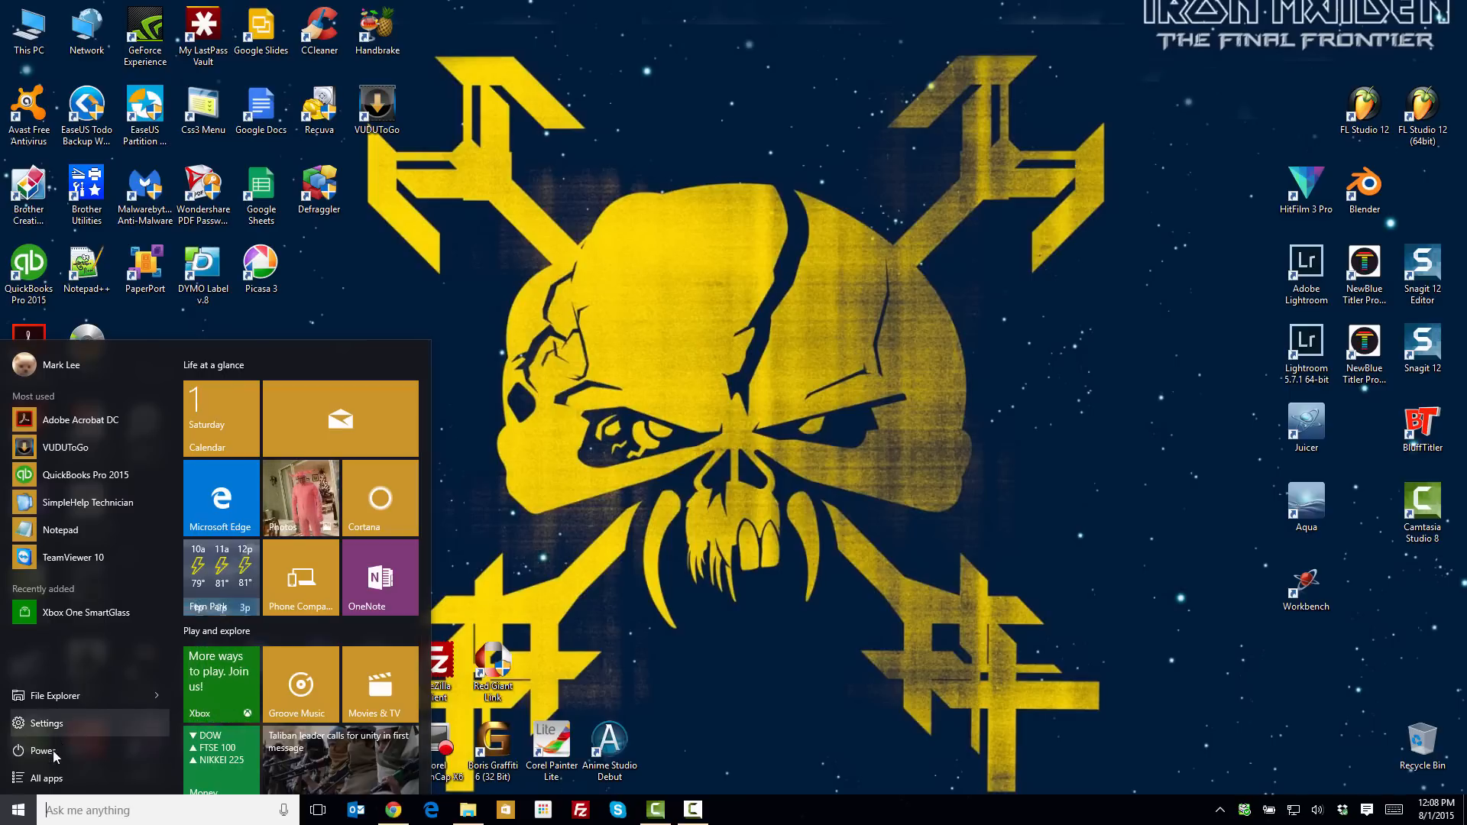
Show the list of all installed apps and browse it alphabetically down to the last letters.
left_click(46, 778)
scroll(94, 625, "down", 15)
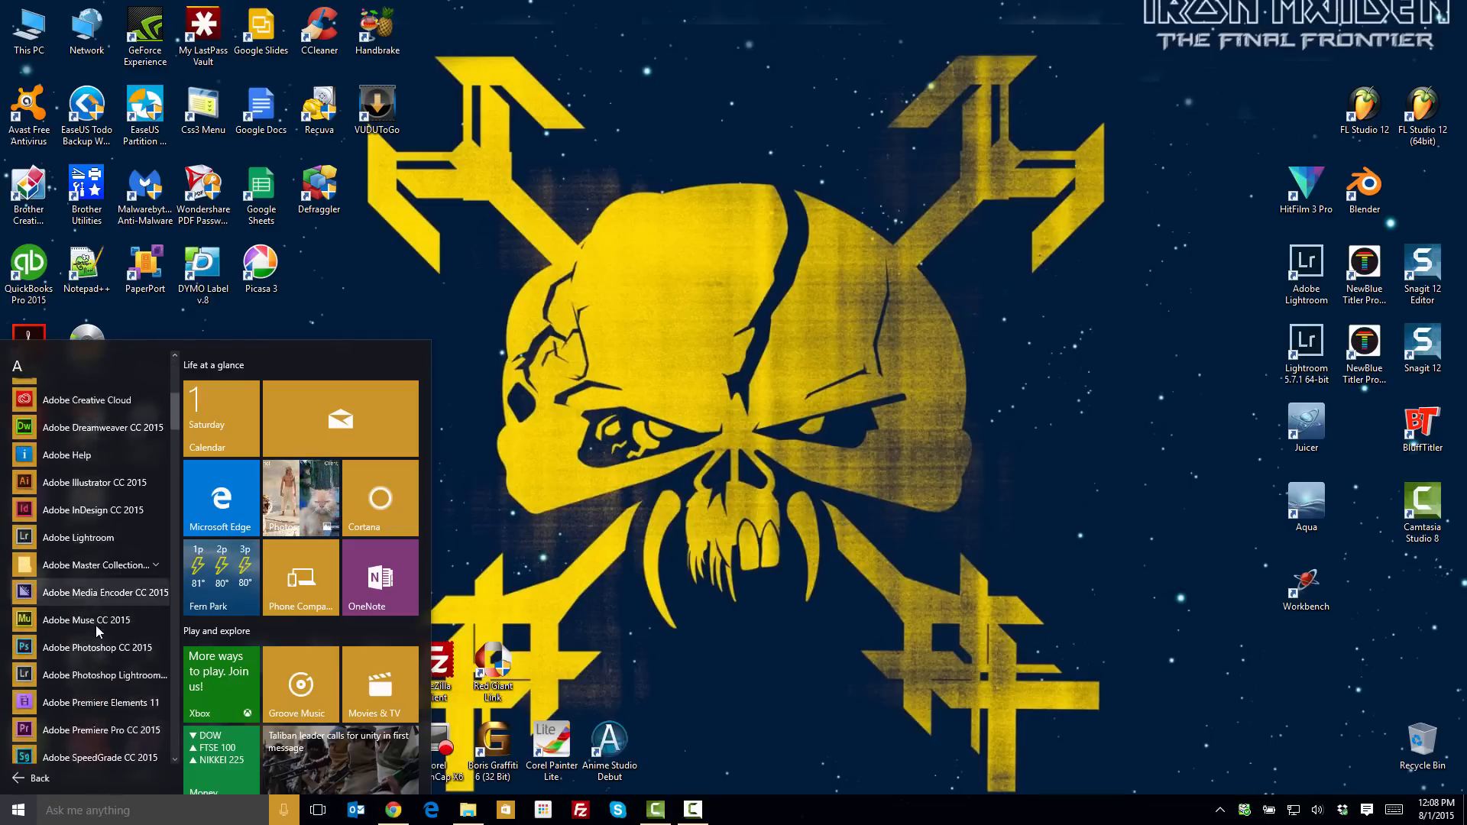
scroll(95, 625, "down", 15)
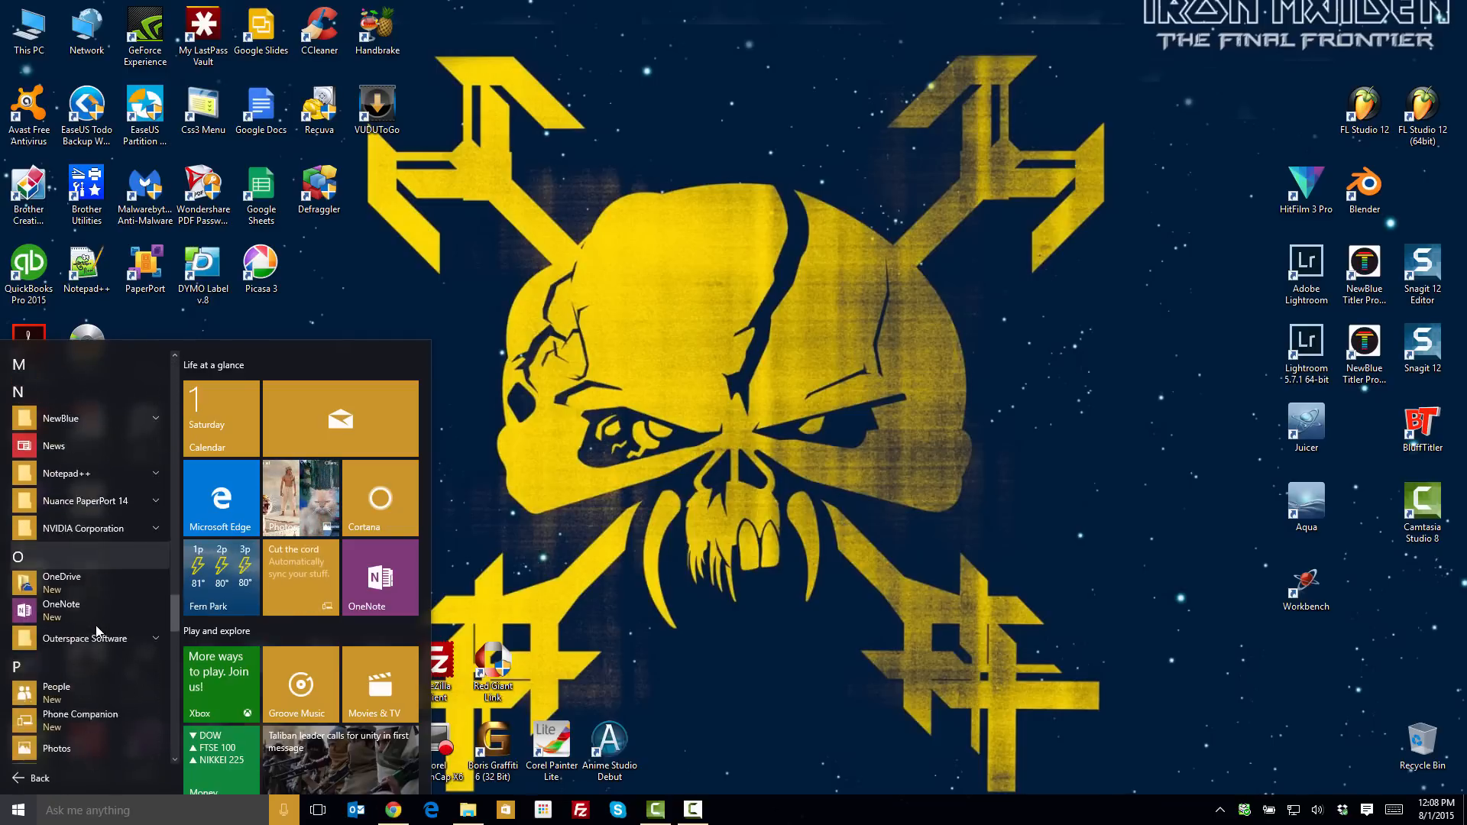
scroll(95, 625, "up", 15)
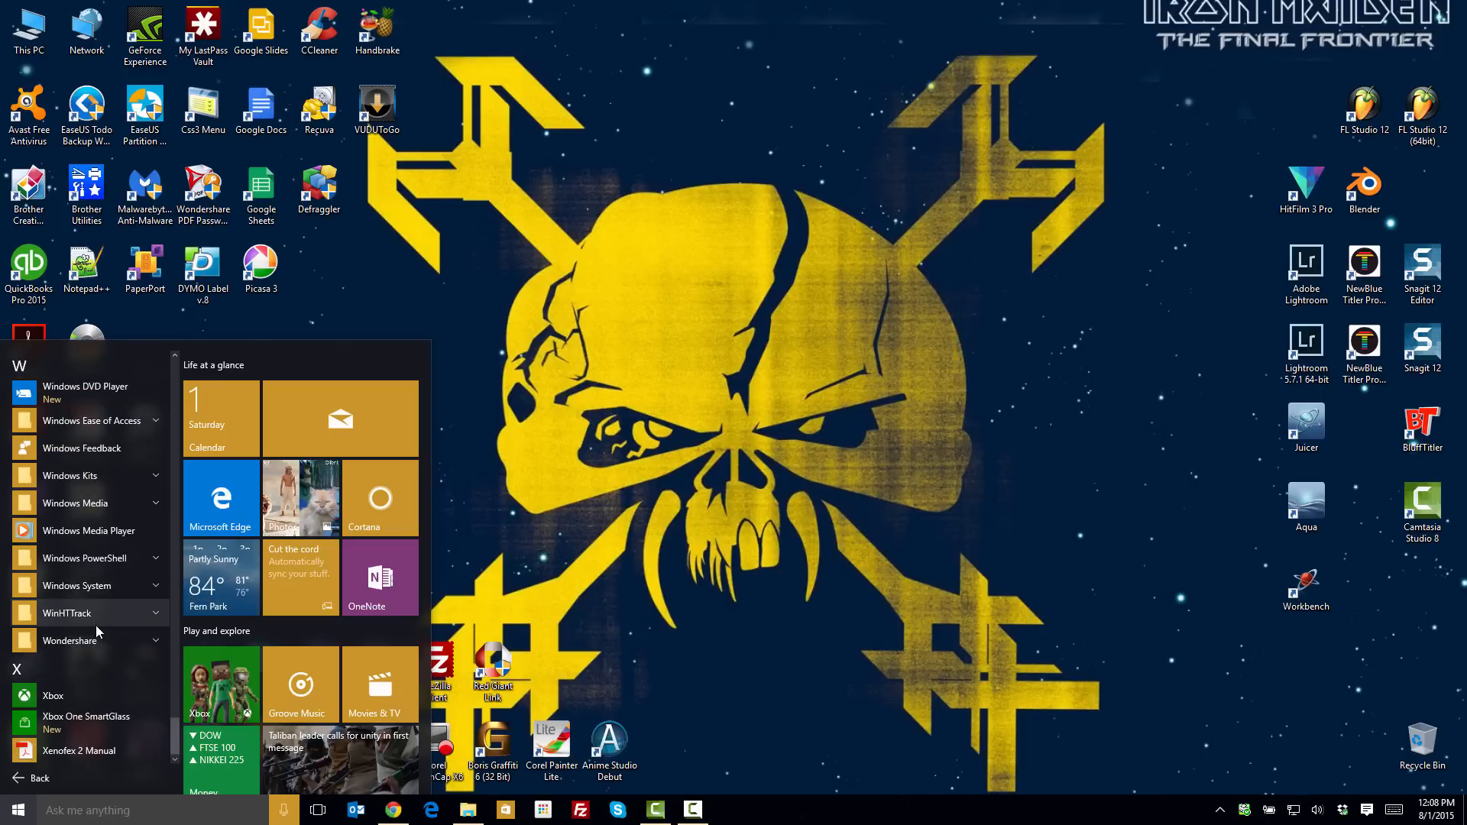
scroll(95, 625, "up", 15)
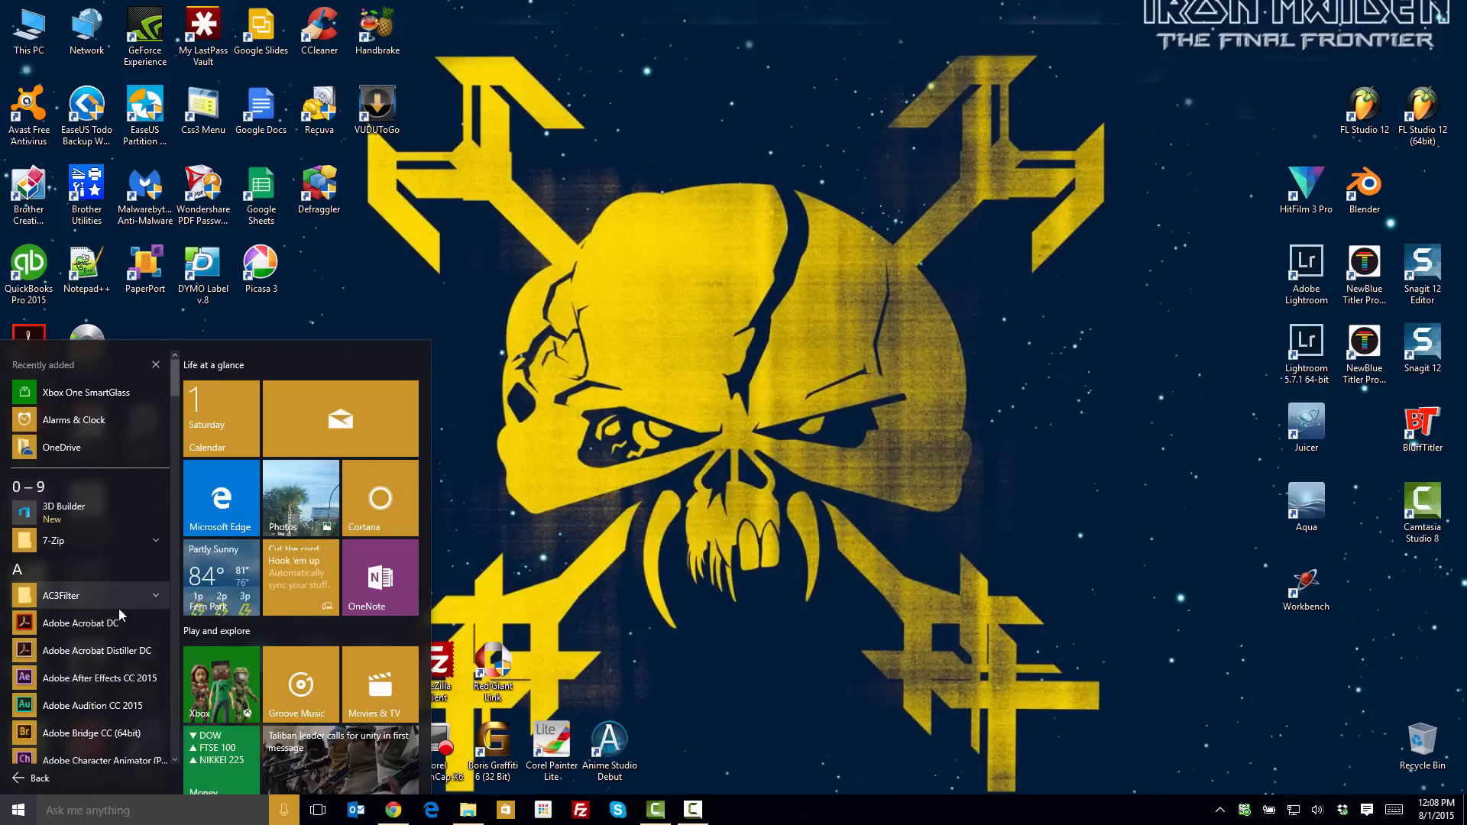
scroll(102, 598, "down", 5)
scroll(102, 598, "down", 20)
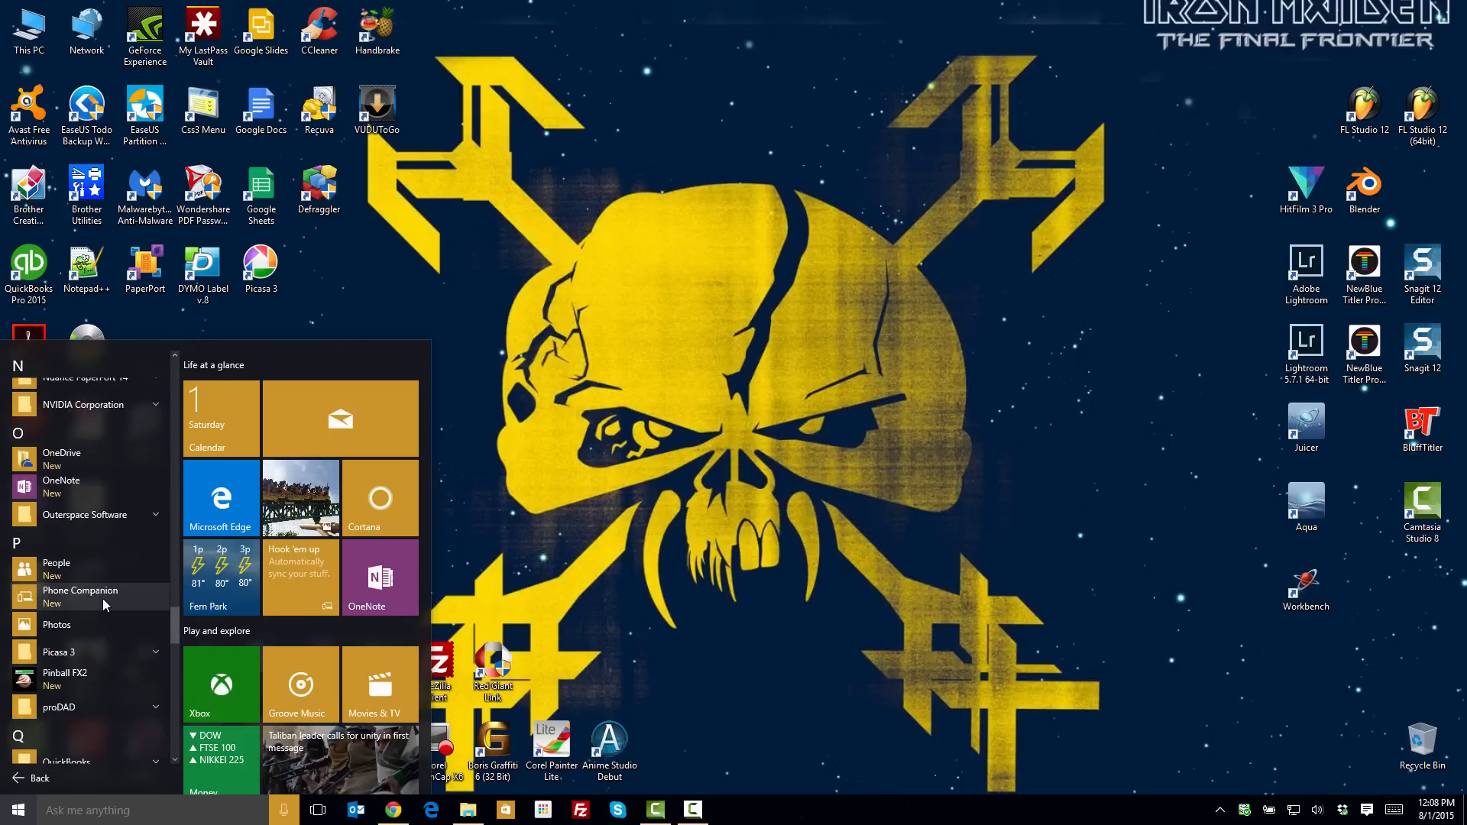
scroll(102, 598, "down", 15)
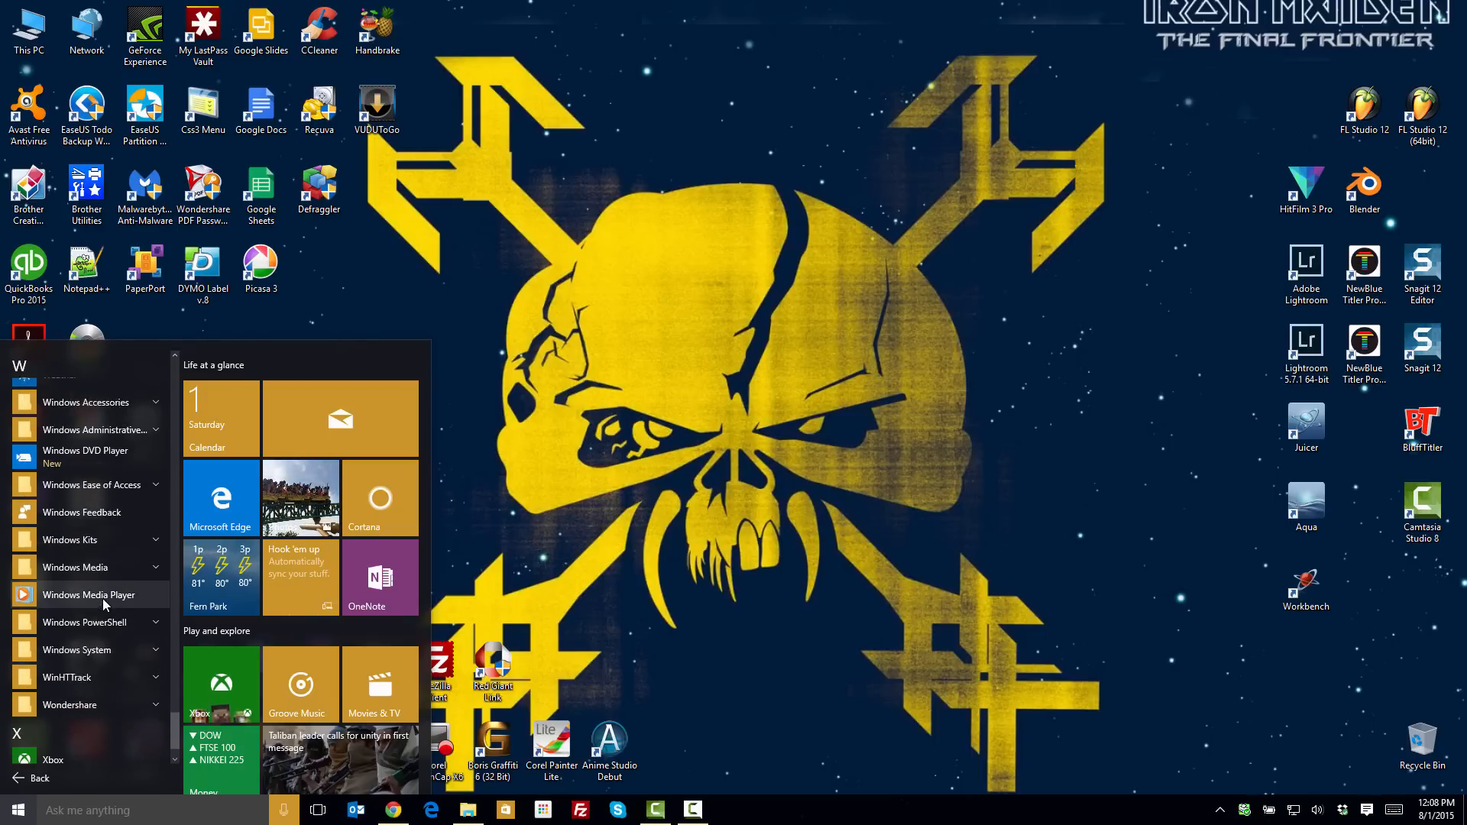
Dismiss the Recently added group at the start of the all-apps list and close the Start menu.
scroll(103, 598, "up", 15)
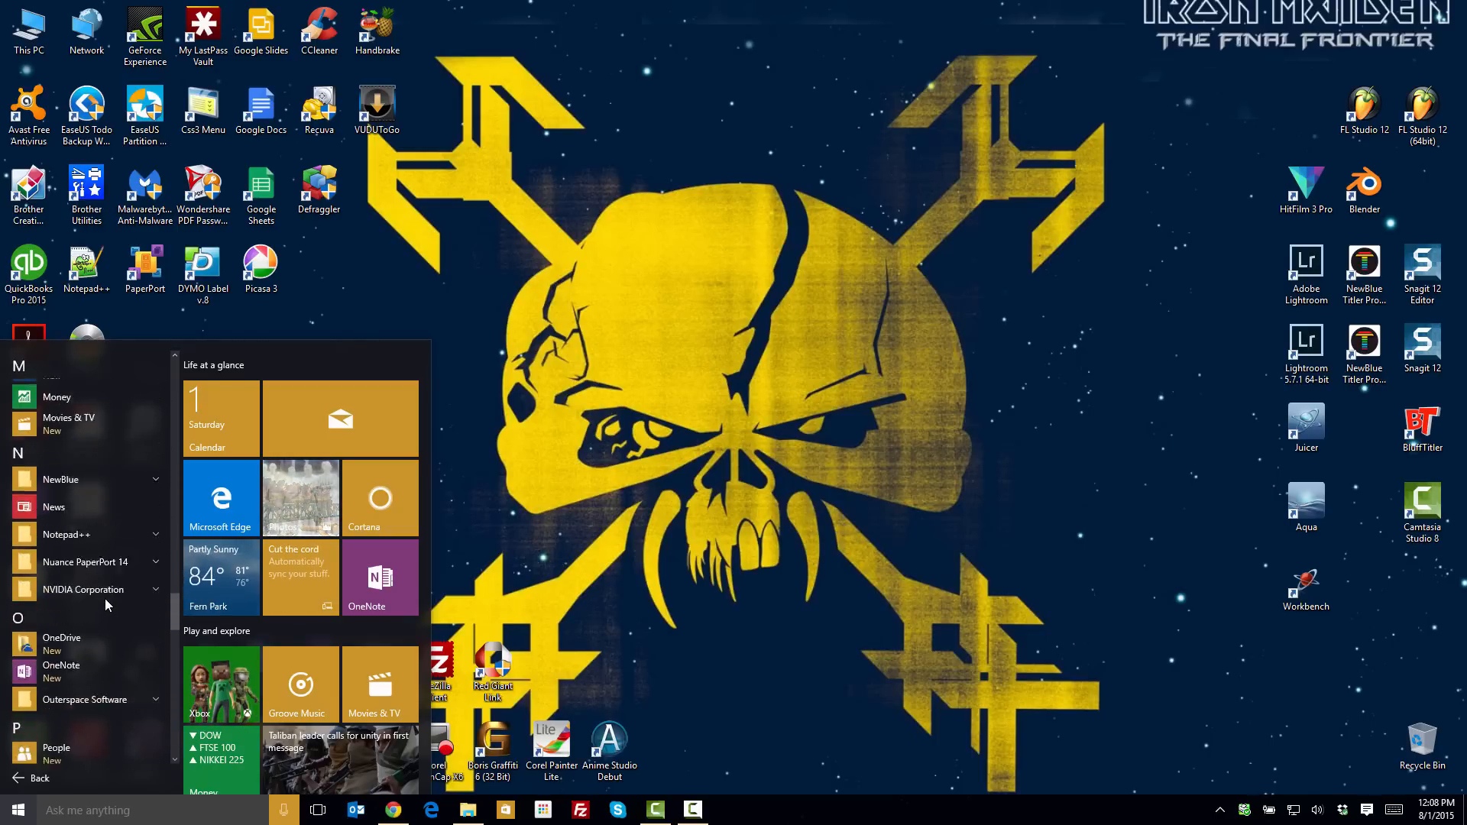
scroll(104, 598, "up", 20)
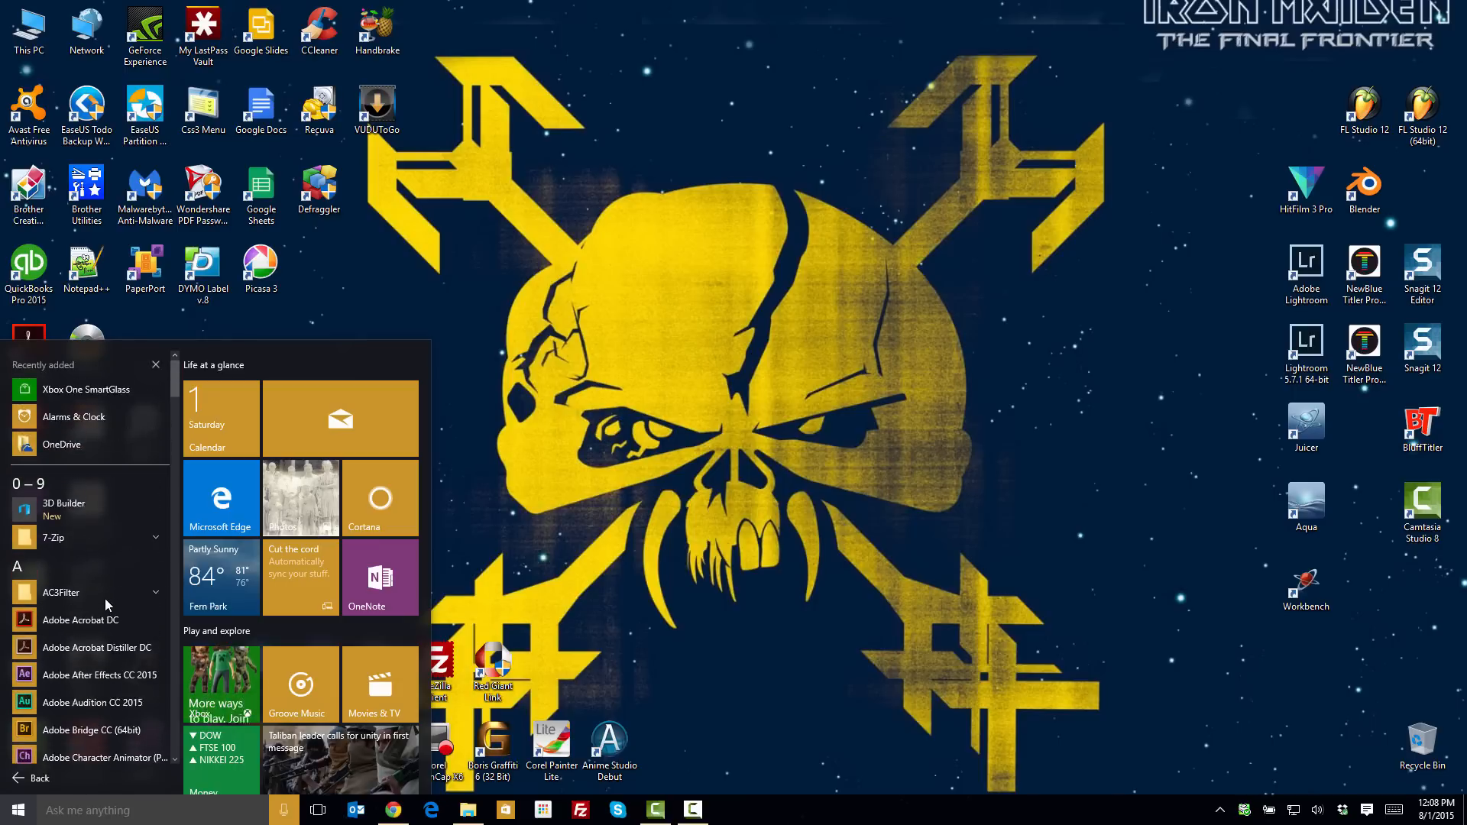
left_click(156, 365)
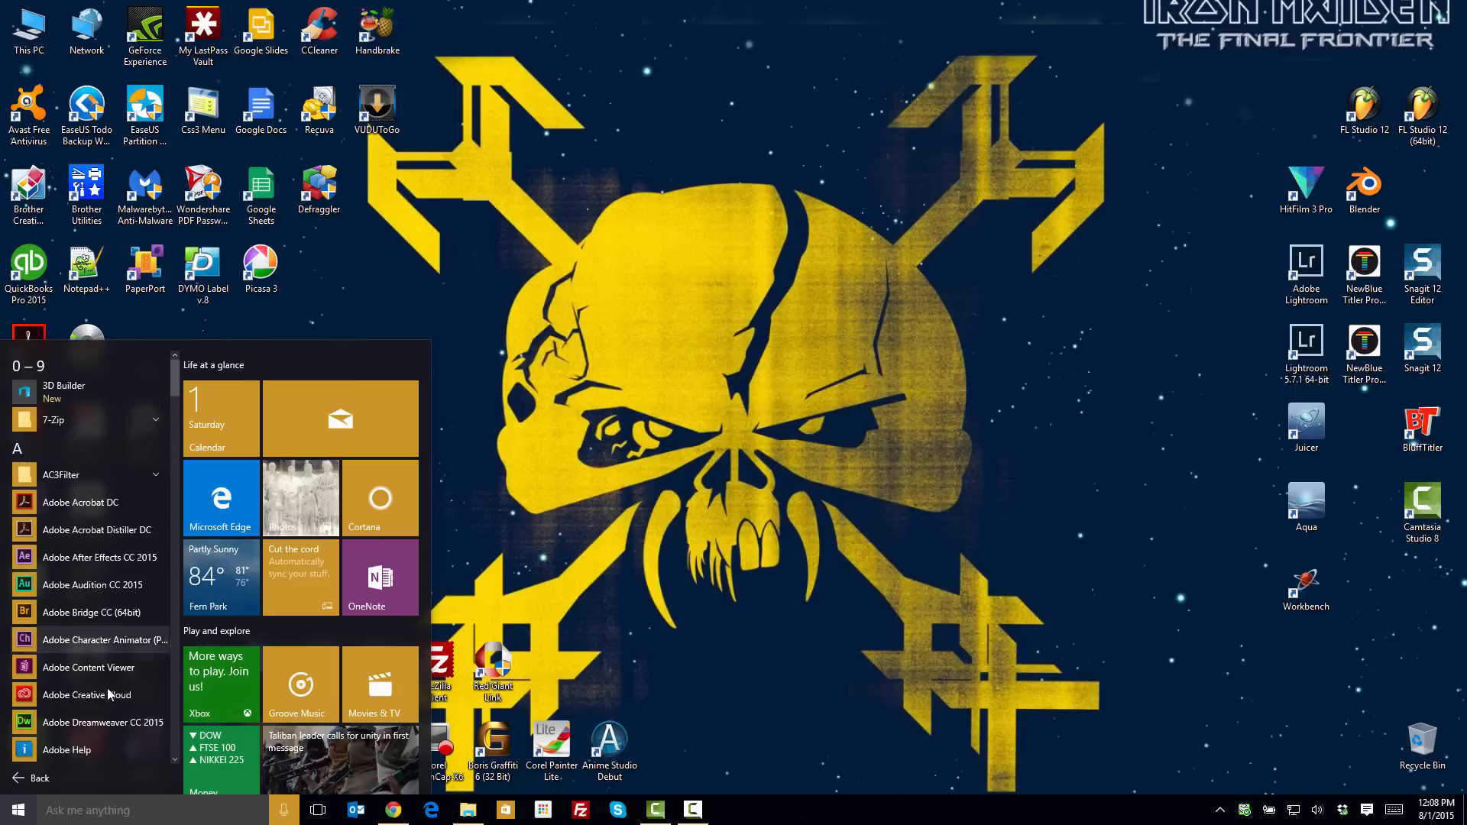
left_click(657, 240)
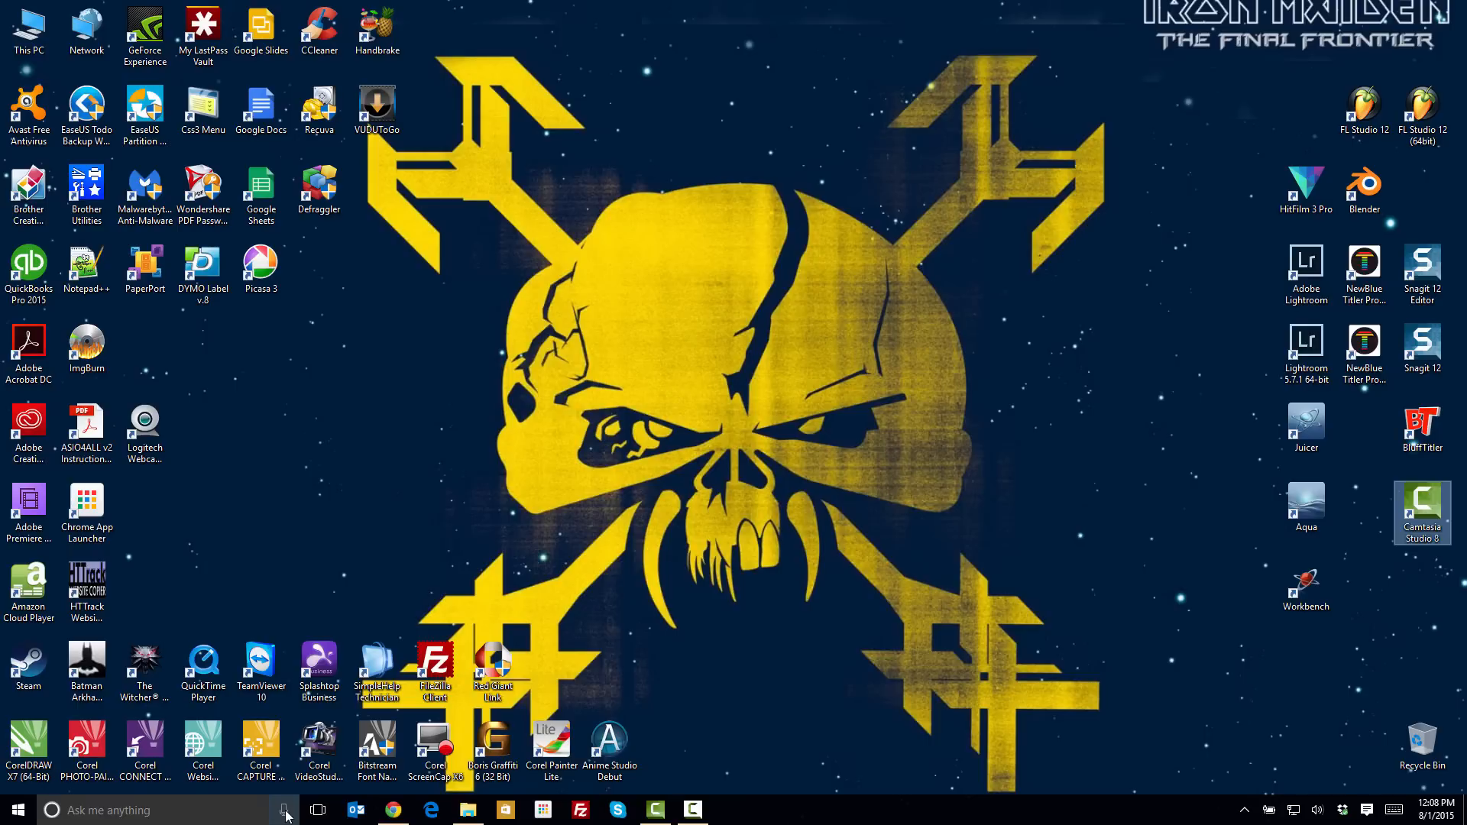
Ask Cortana by voice to tell a joke, then widen, reposition and close the browser window with the search results.
left_click(285, 812)
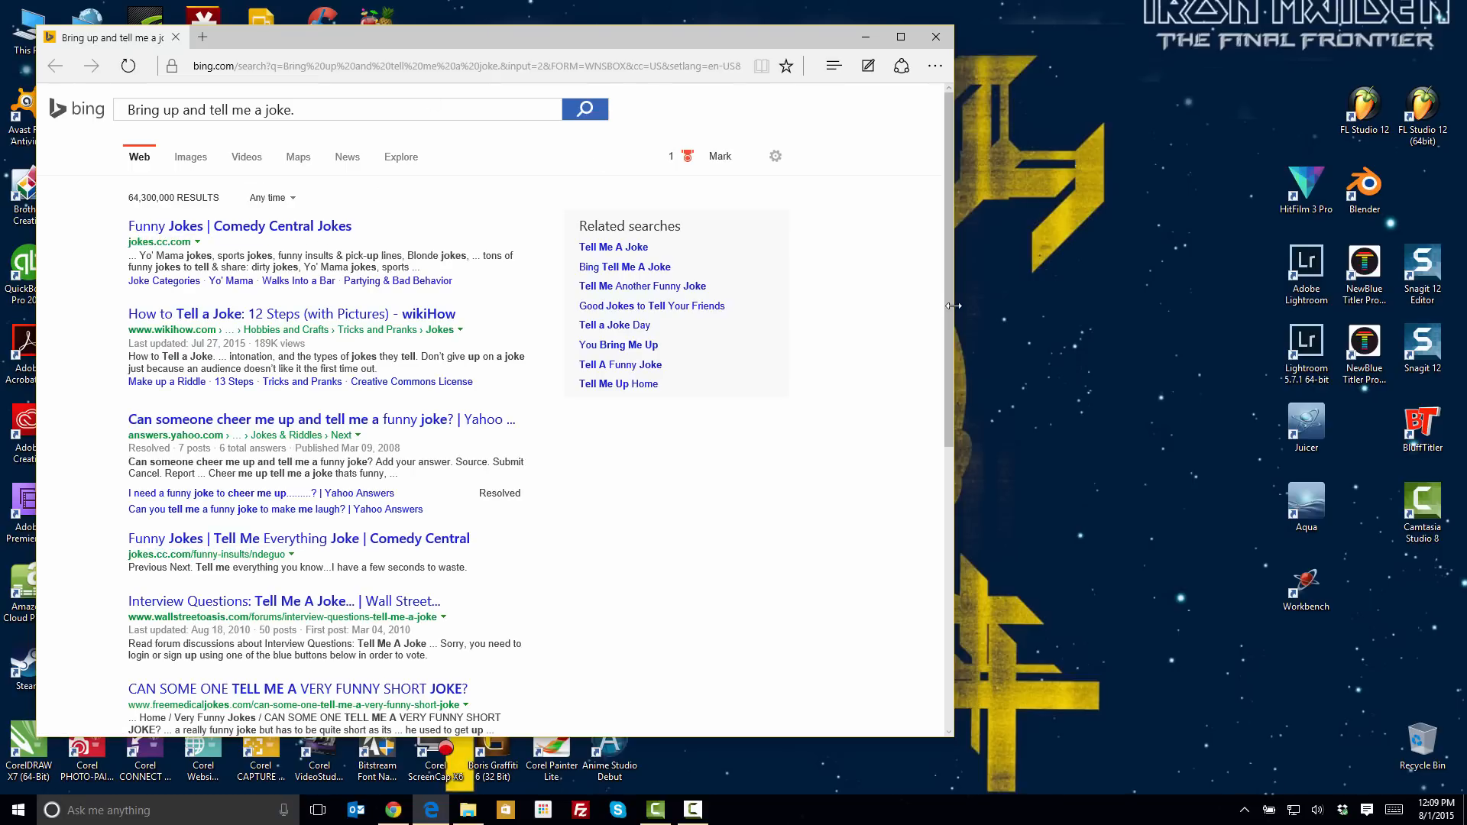
left_click_drag(948, 307, 1192, 313)
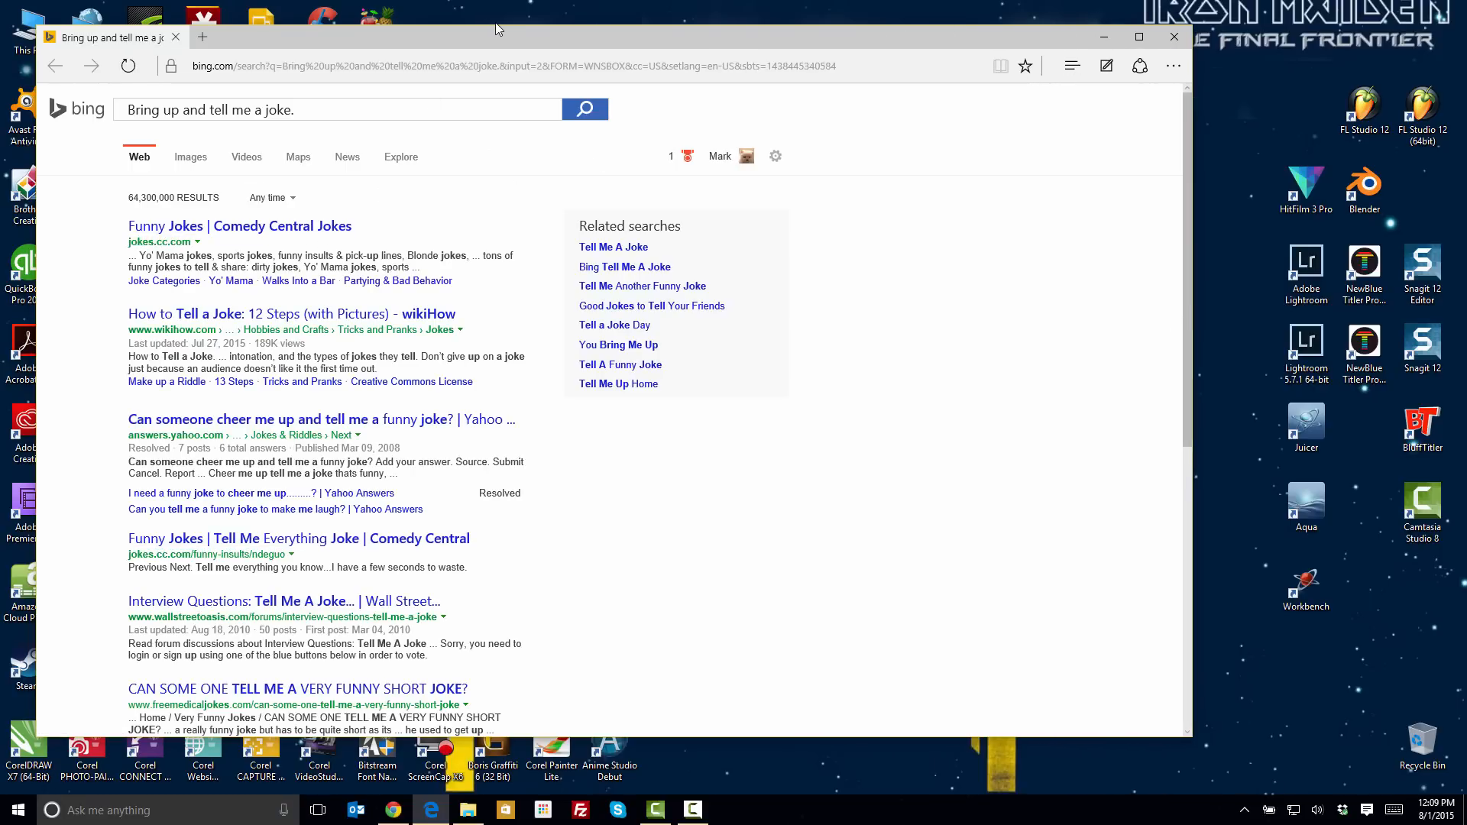
left_click_drag(489, 35, 554, 39)
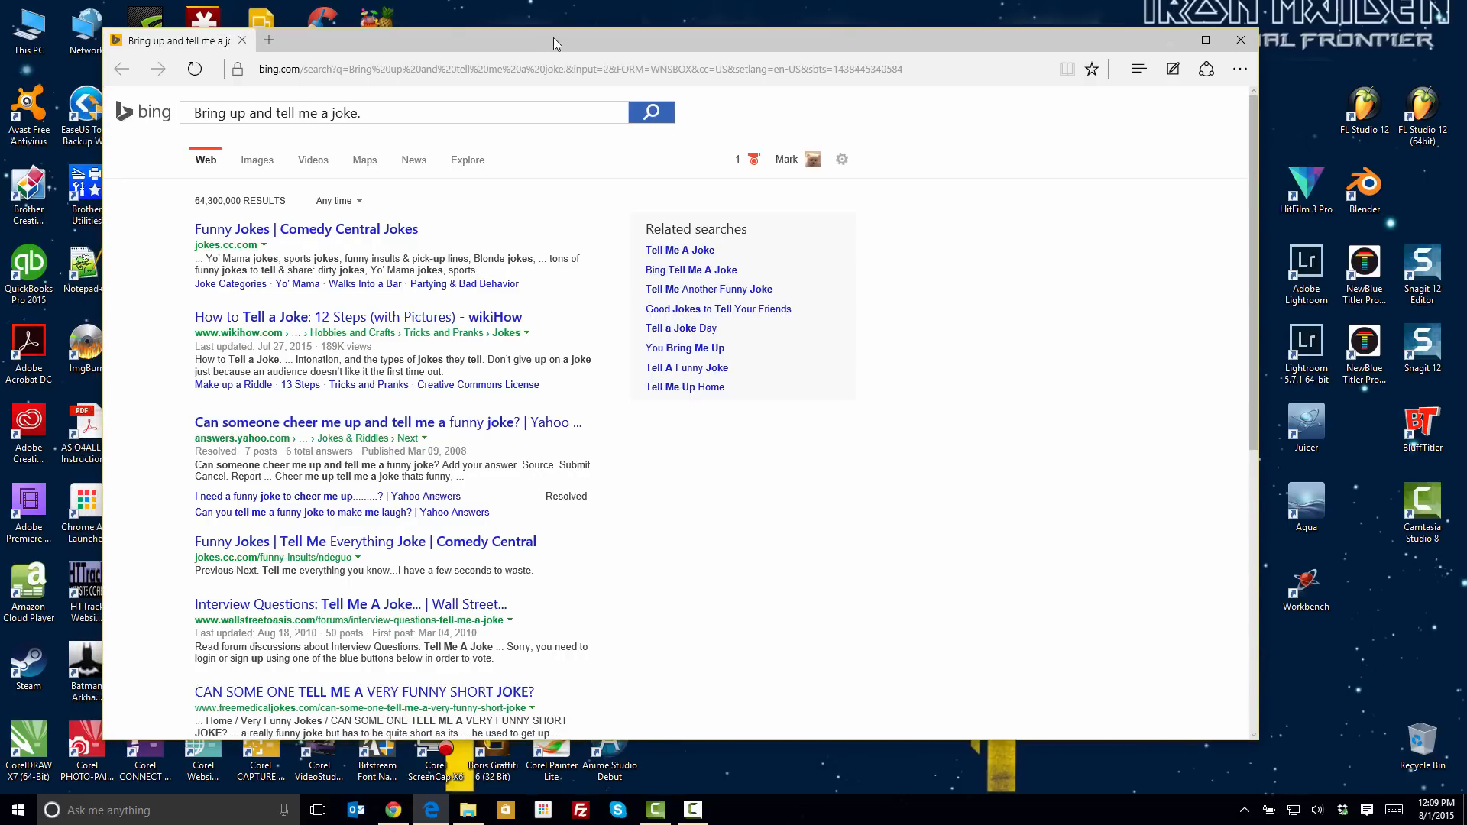
left_click(1241, 40)
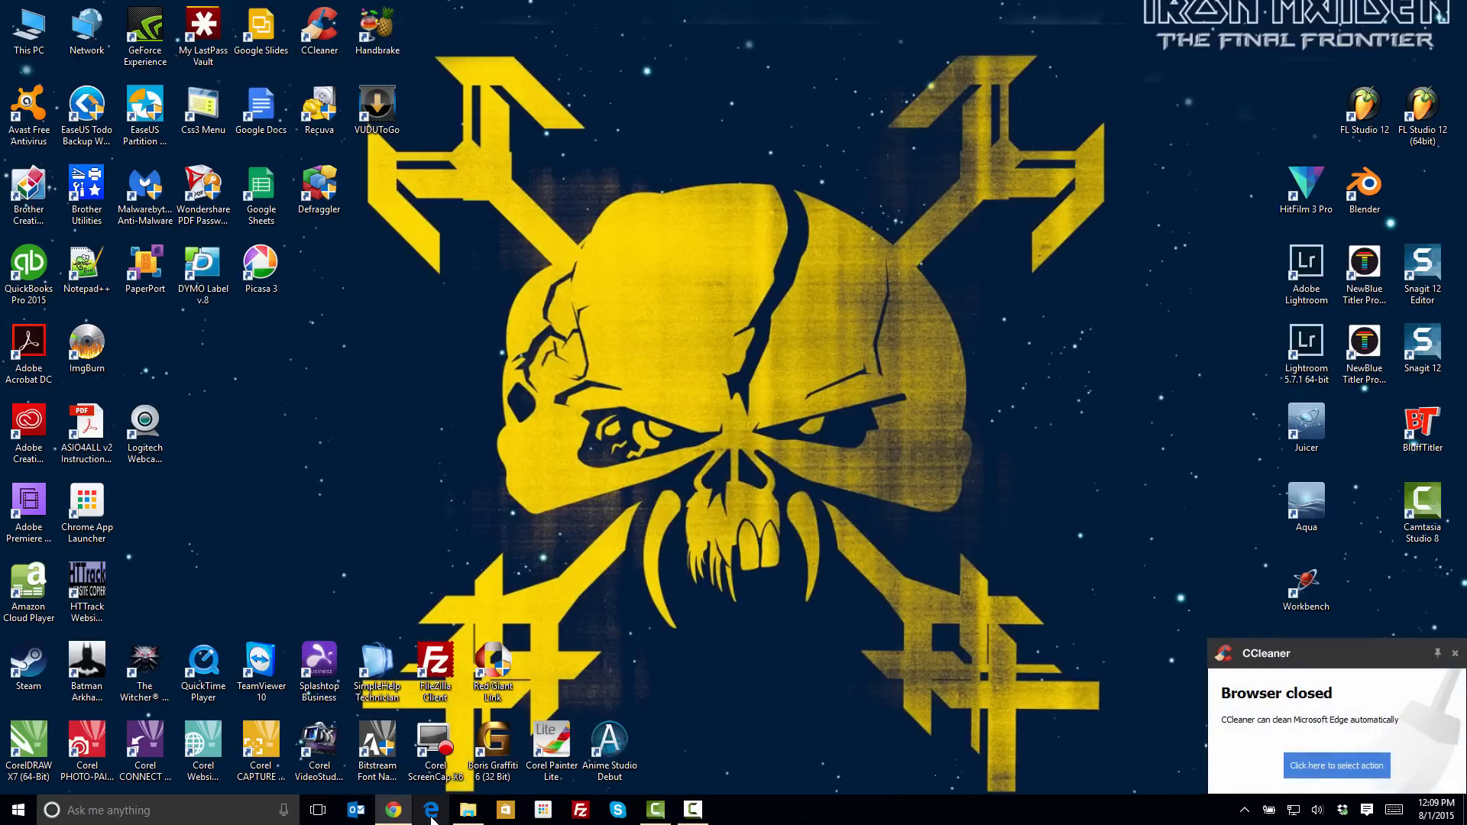
Launch Microsoft Edge, reposition its window and close the Microsoft Edge Welcome tab.
left_click(431, 811)
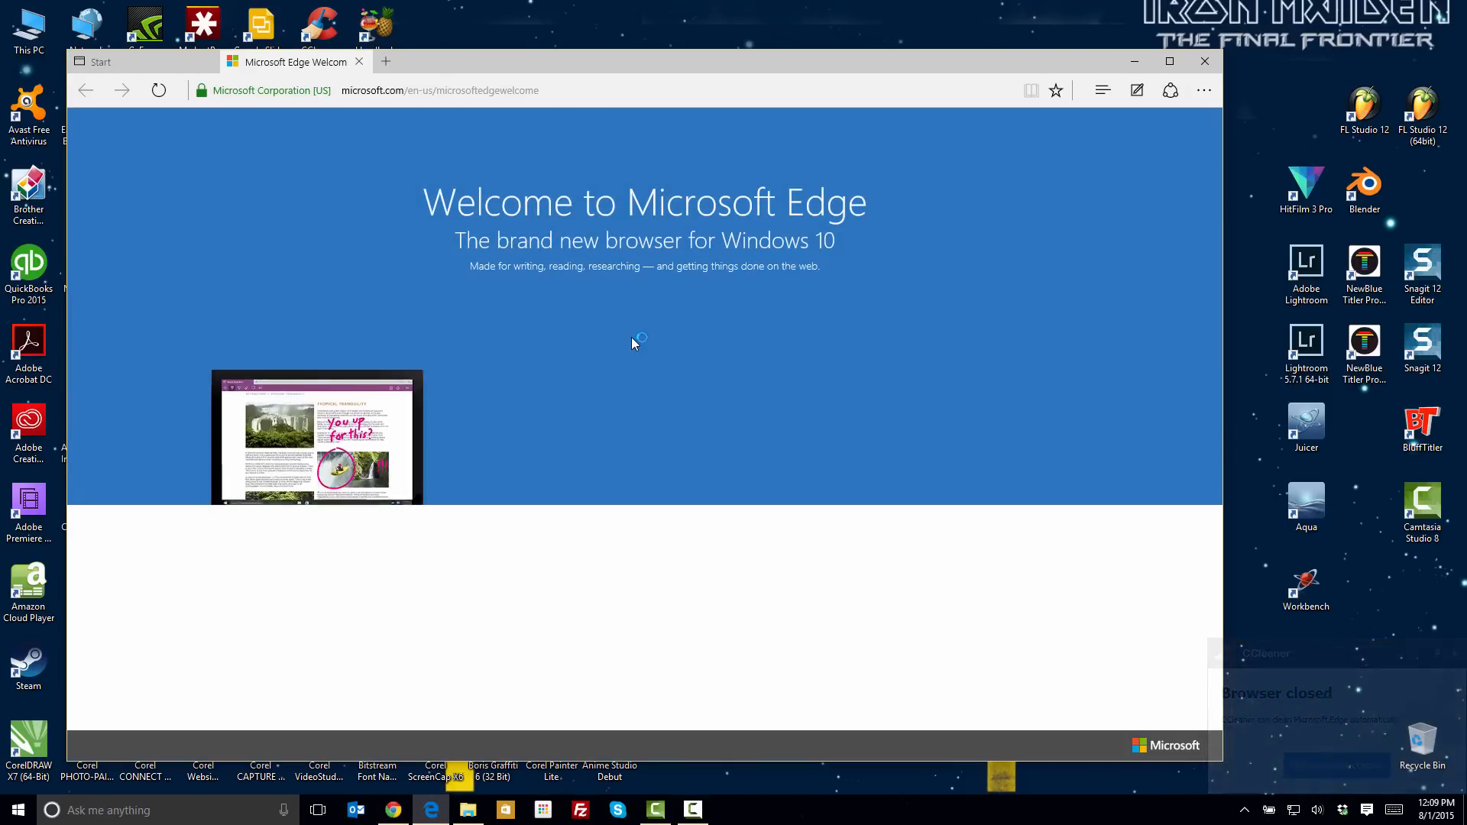
left_click_drag(639, 57, 657, 43)
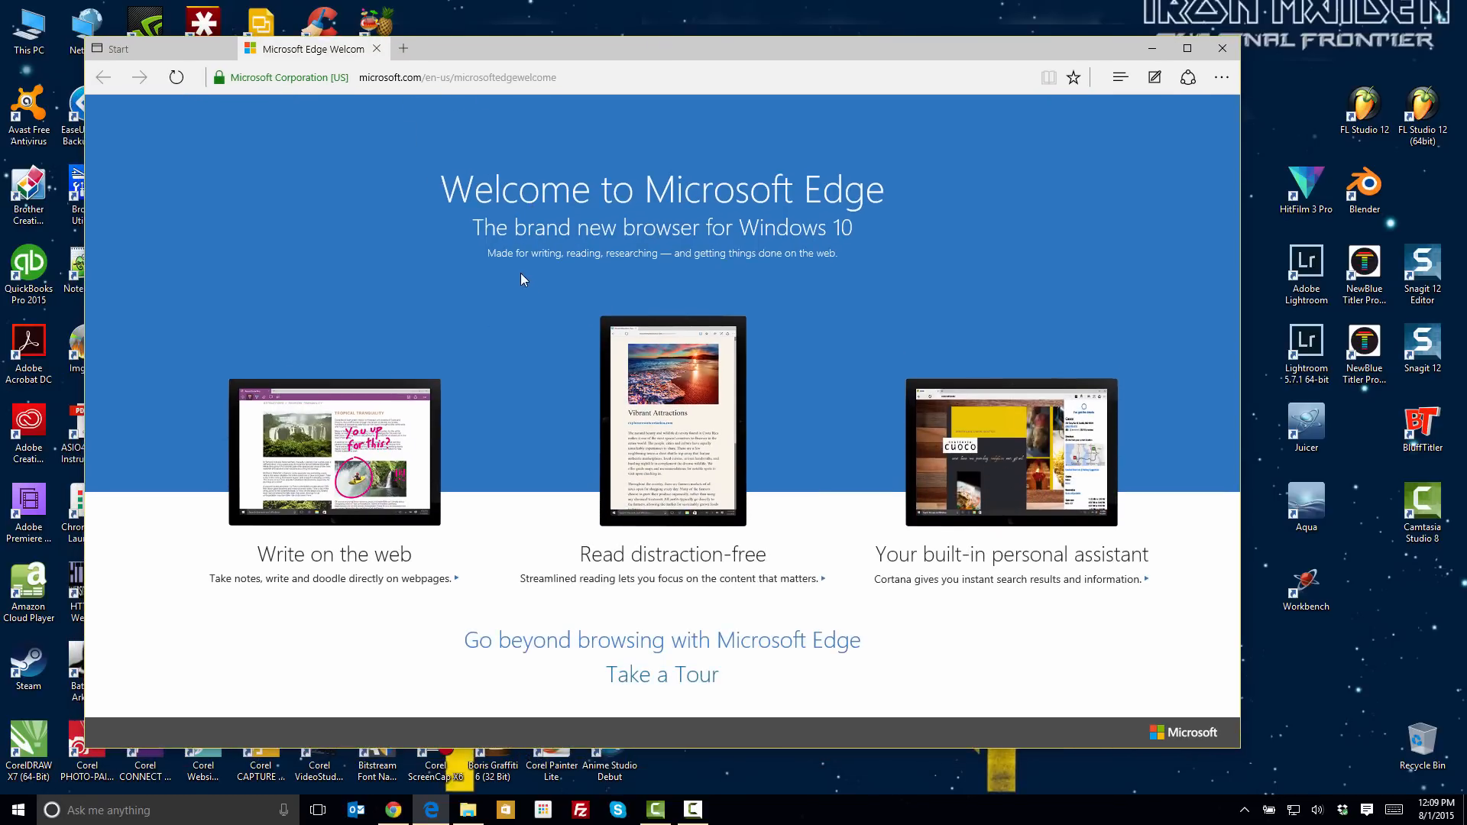
left_click(376, 49)
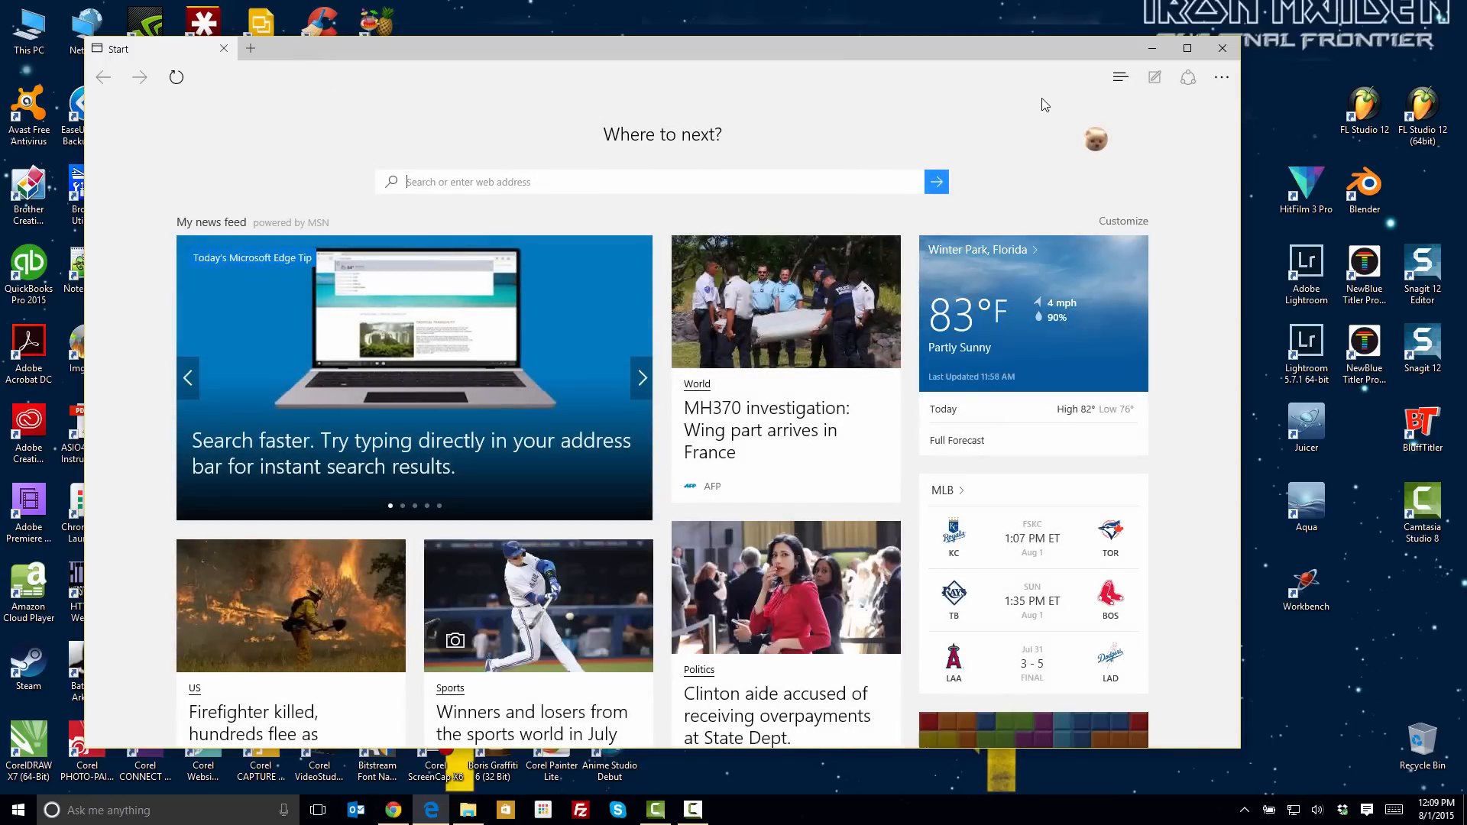
Switch the browser theme to Dark in the settings.
left_click(1221, 77)
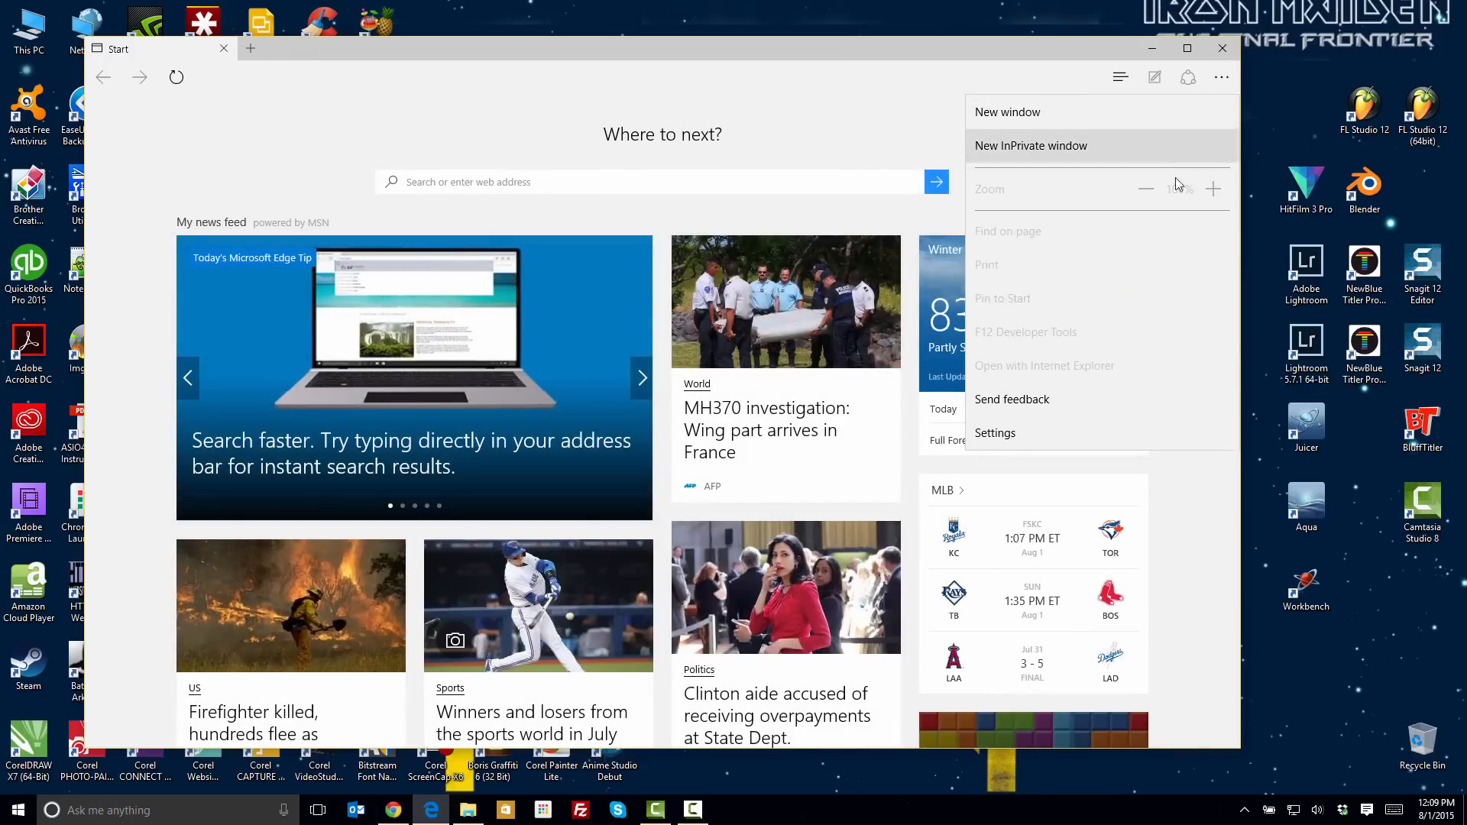
left_click(992, 434)
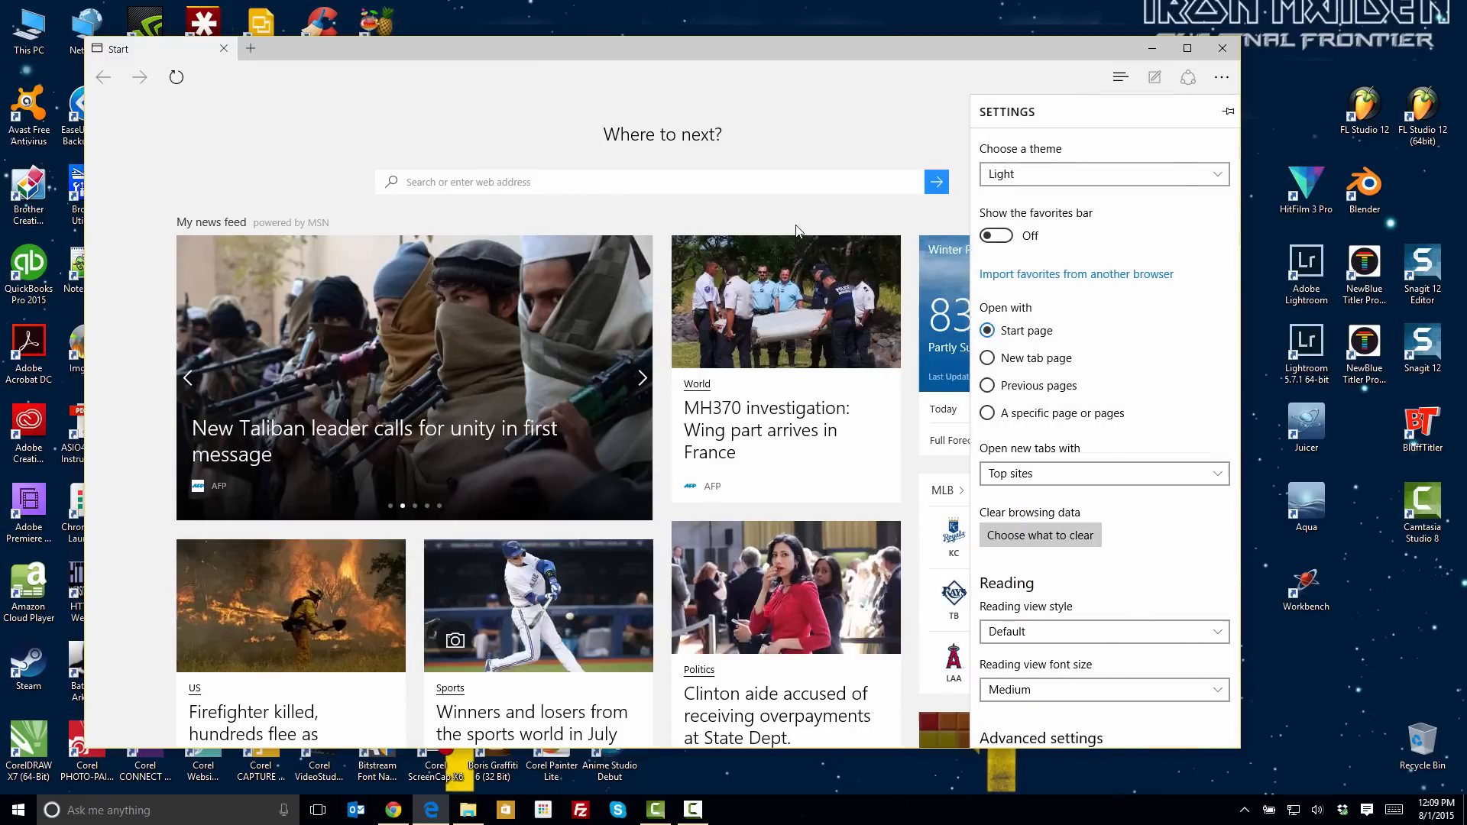
left_click(1180, 177)
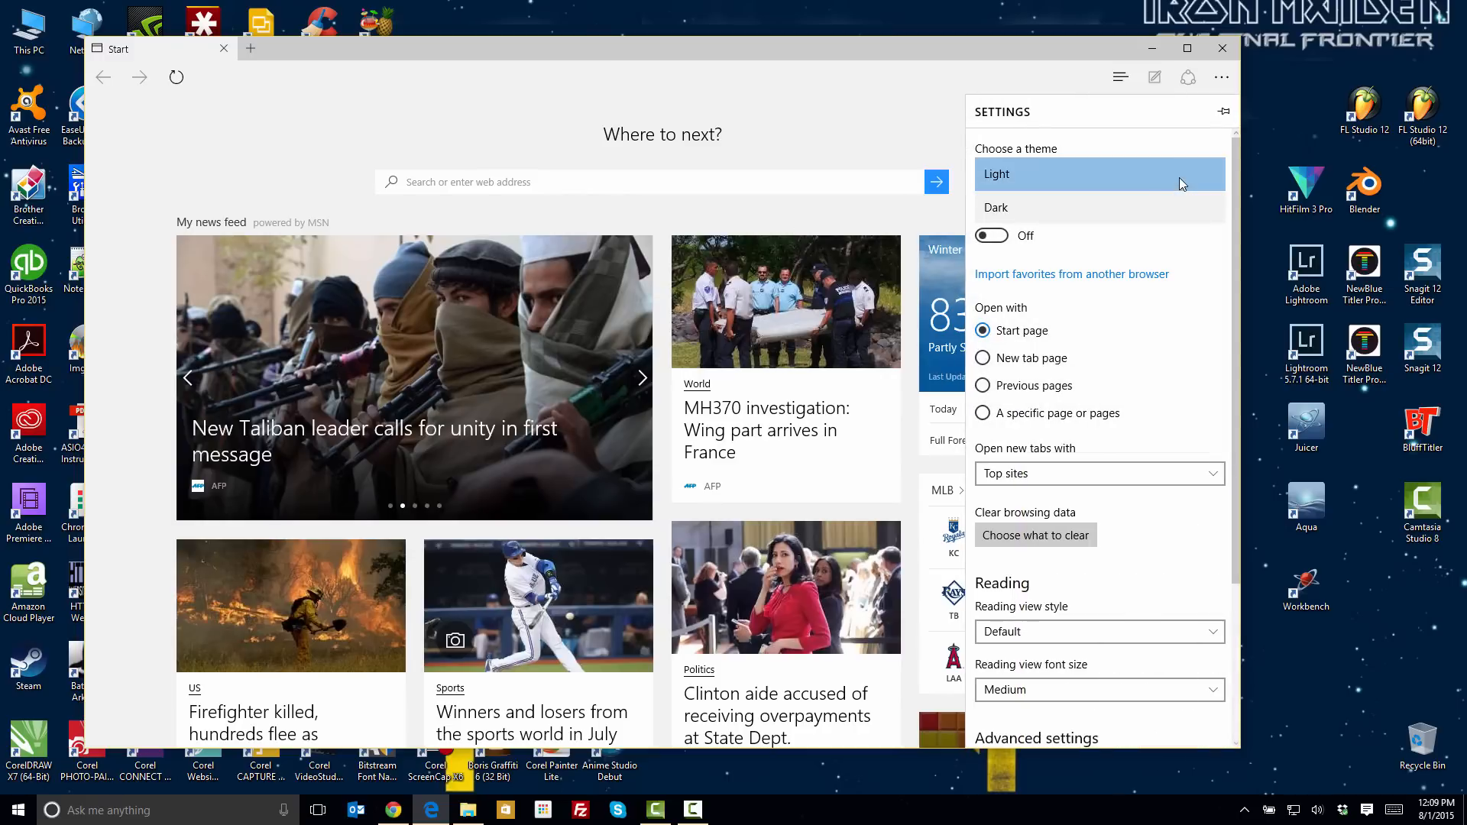
left_click(1027, 220)
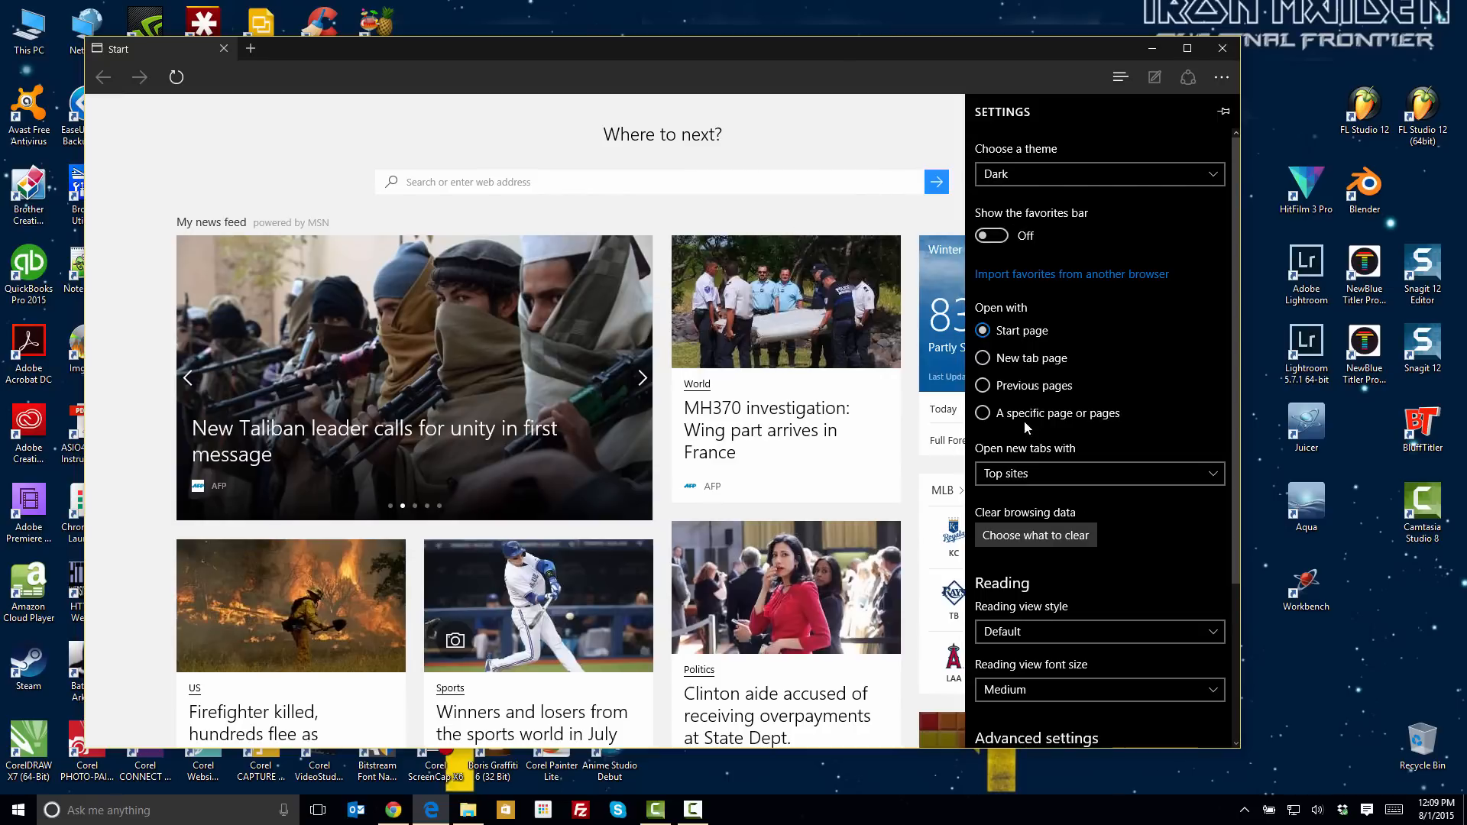
Try to add a new search provider for the address bar in the advanced settings, then close the settings.
scroll(1024, 420, "down", 3)
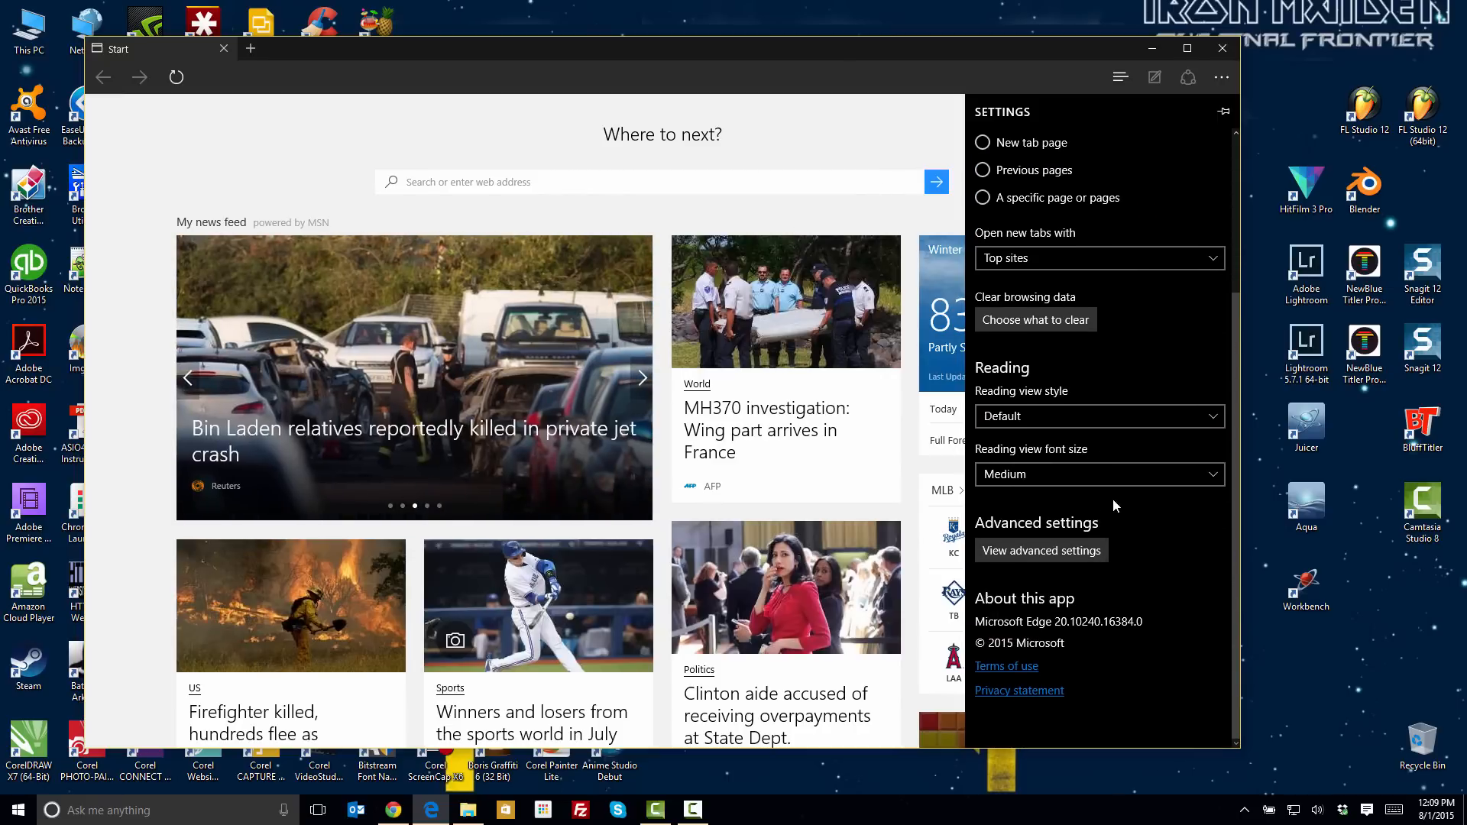
left_click(1071, 551)
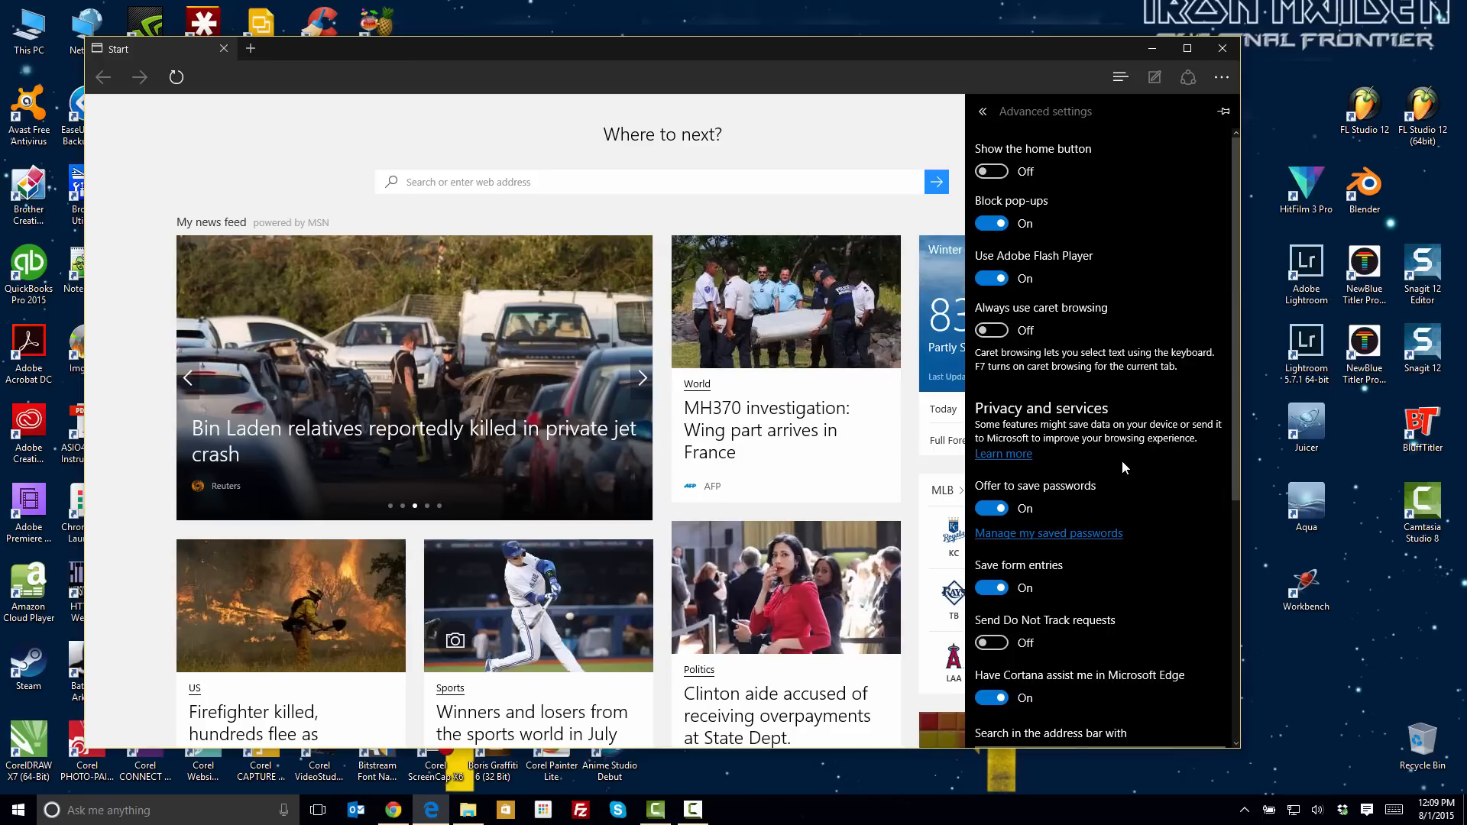
scroll(1122, 461, "down", 5)
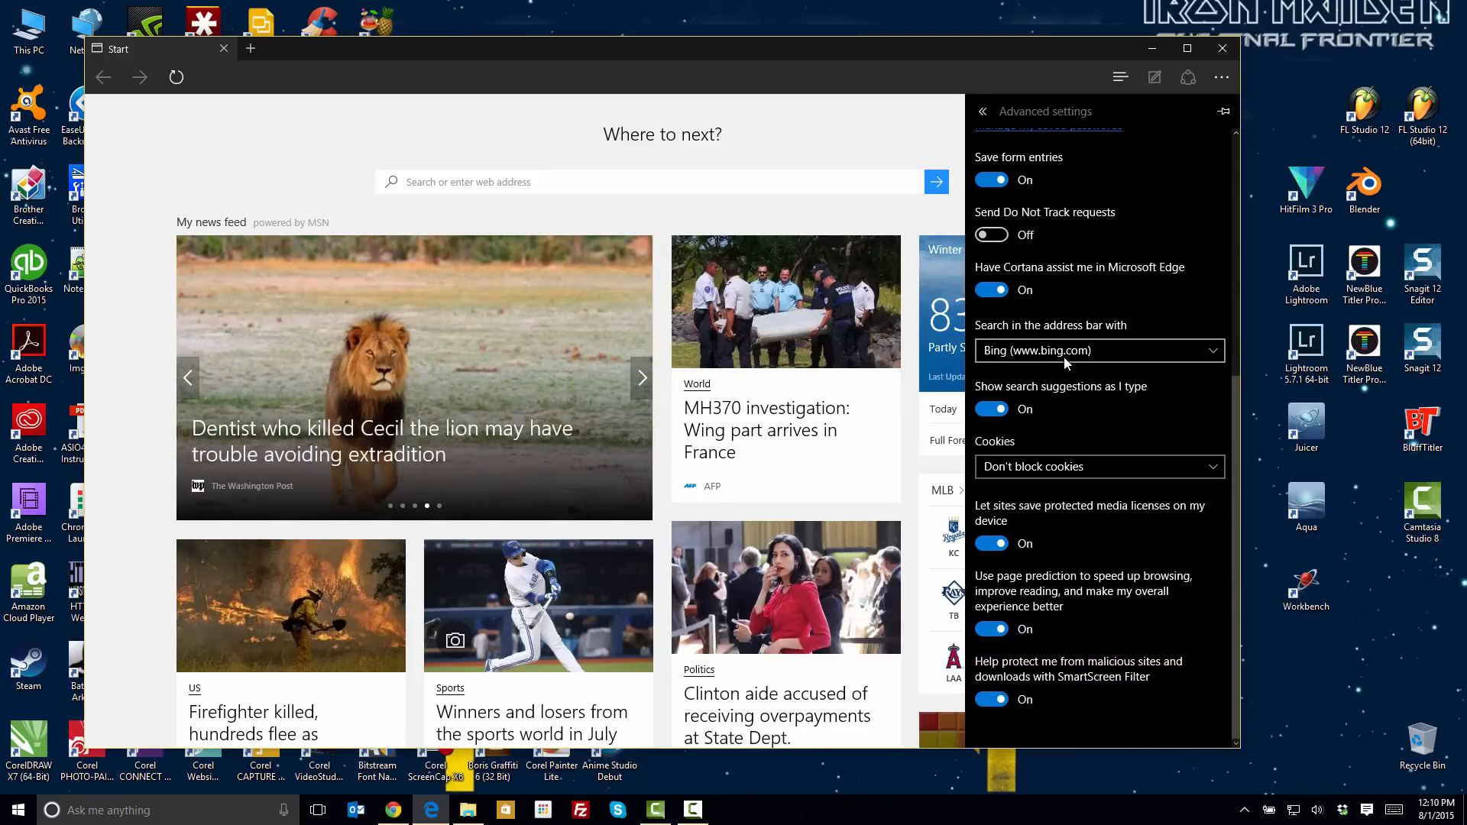
left_click(1067, 362)
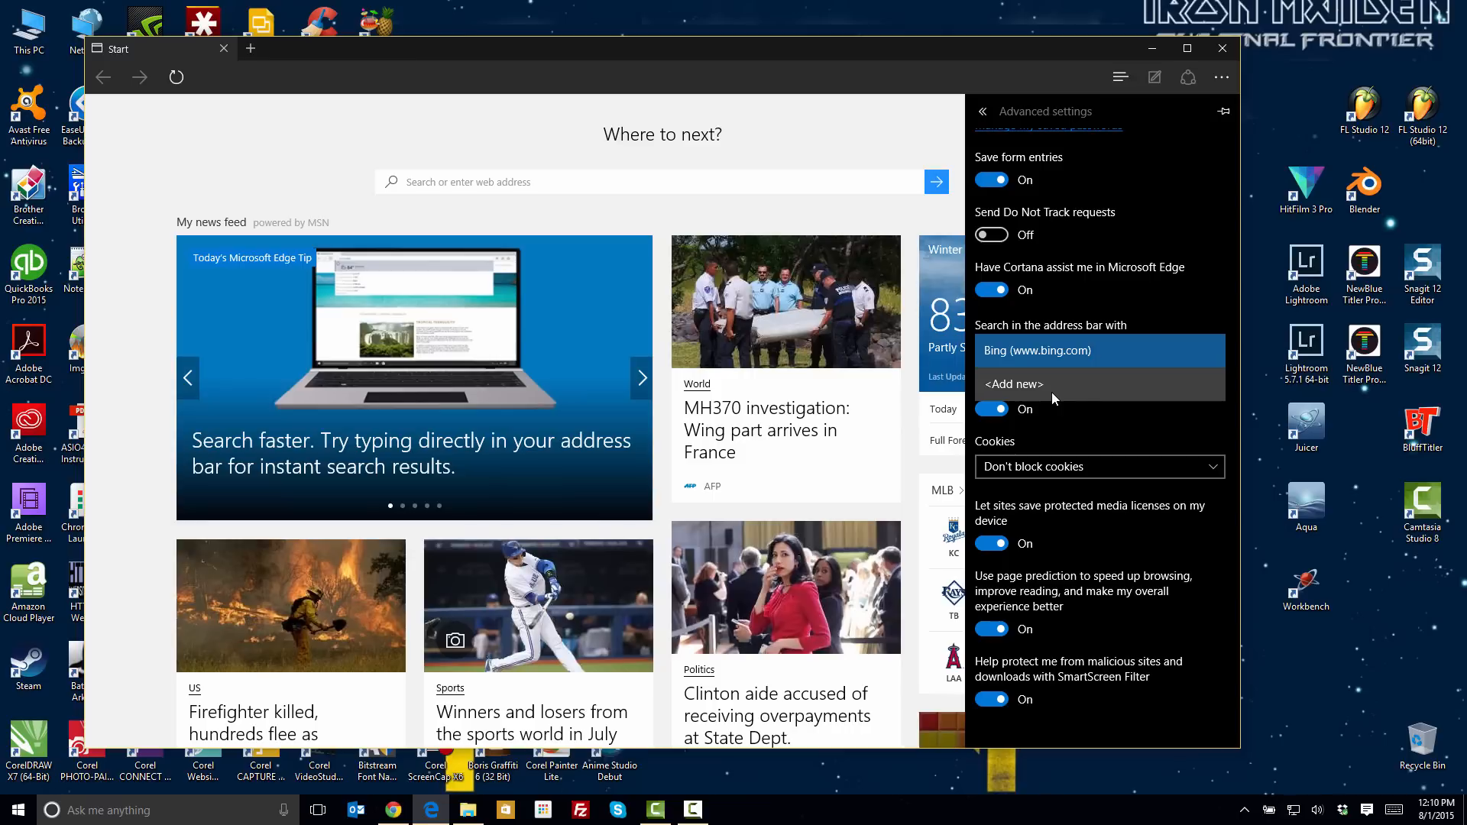
left_click(1052, 387)
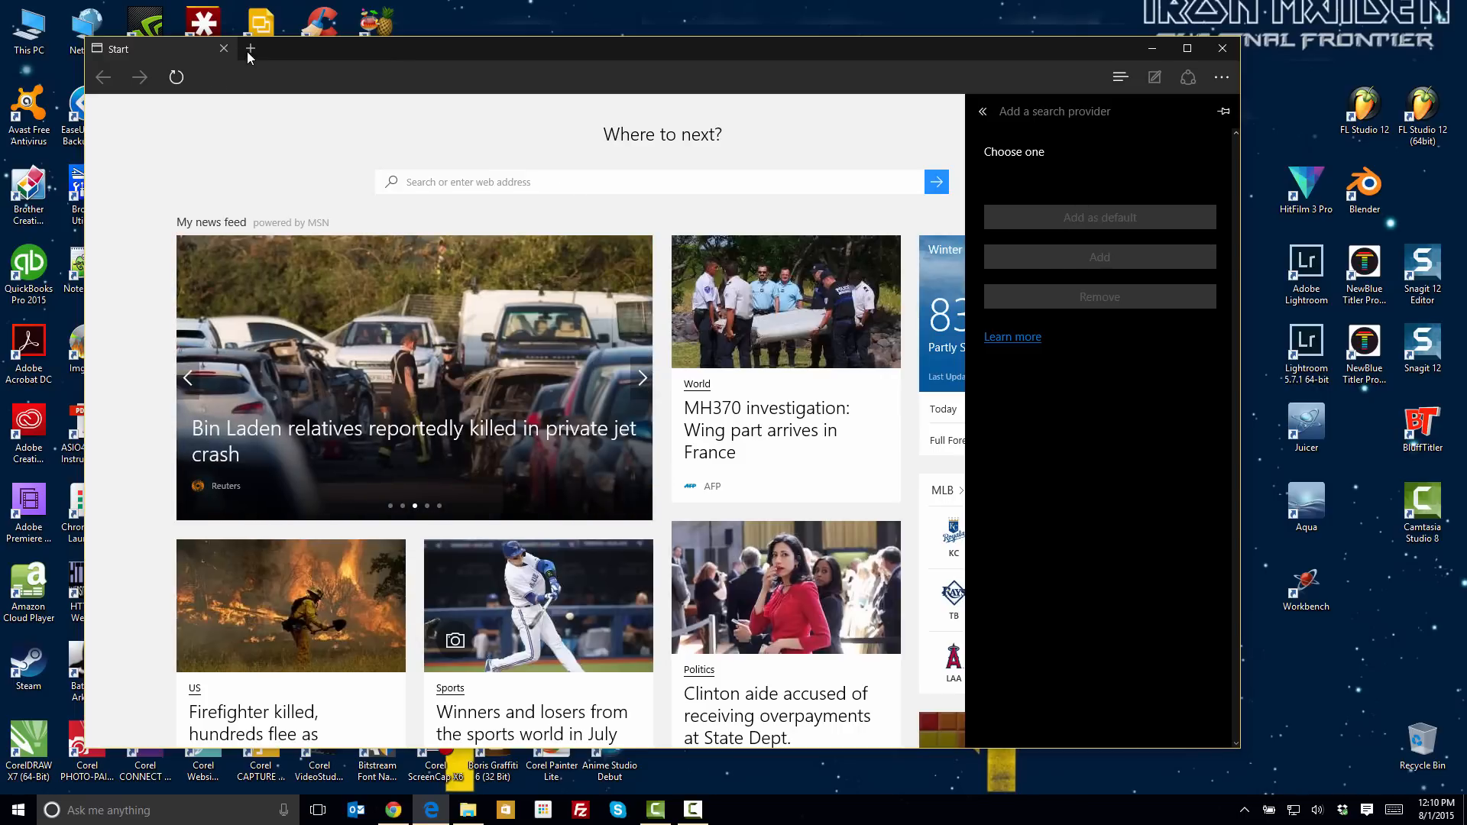
left_click(252, 49)
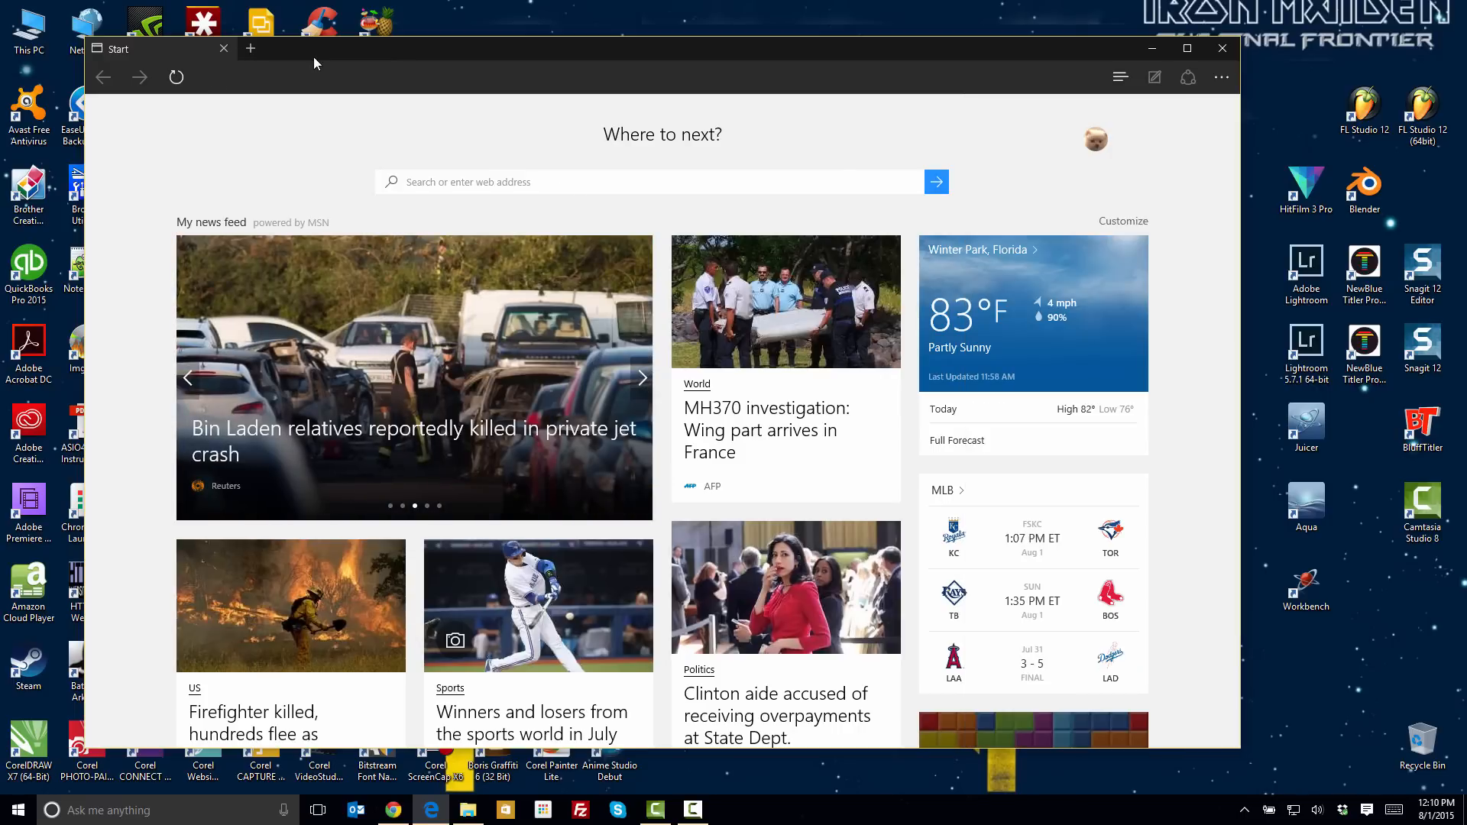
Load google.com in a new browser tab.
left_click(250, 49)
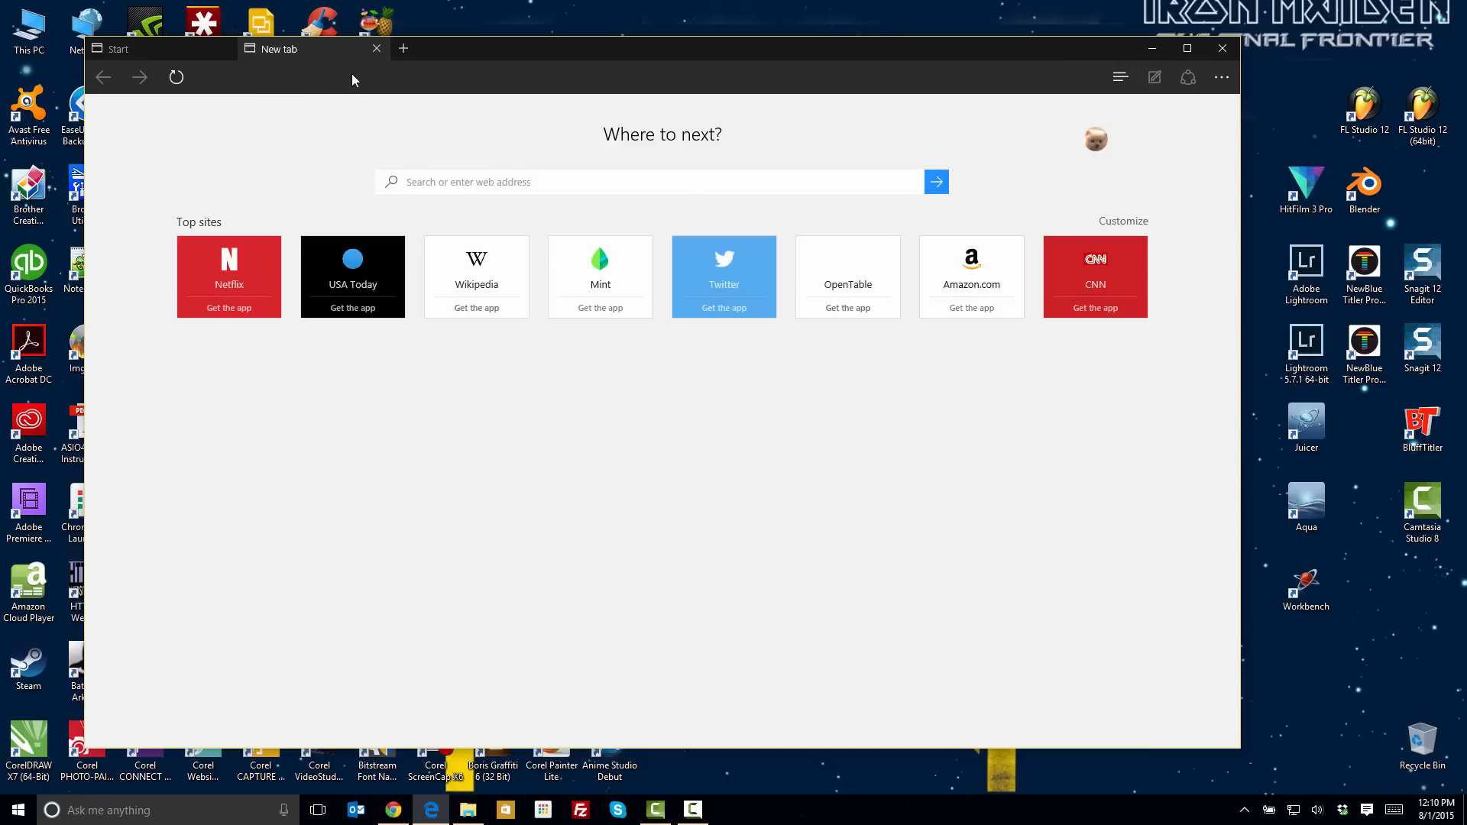
scroll(460, 94, "down", 1)
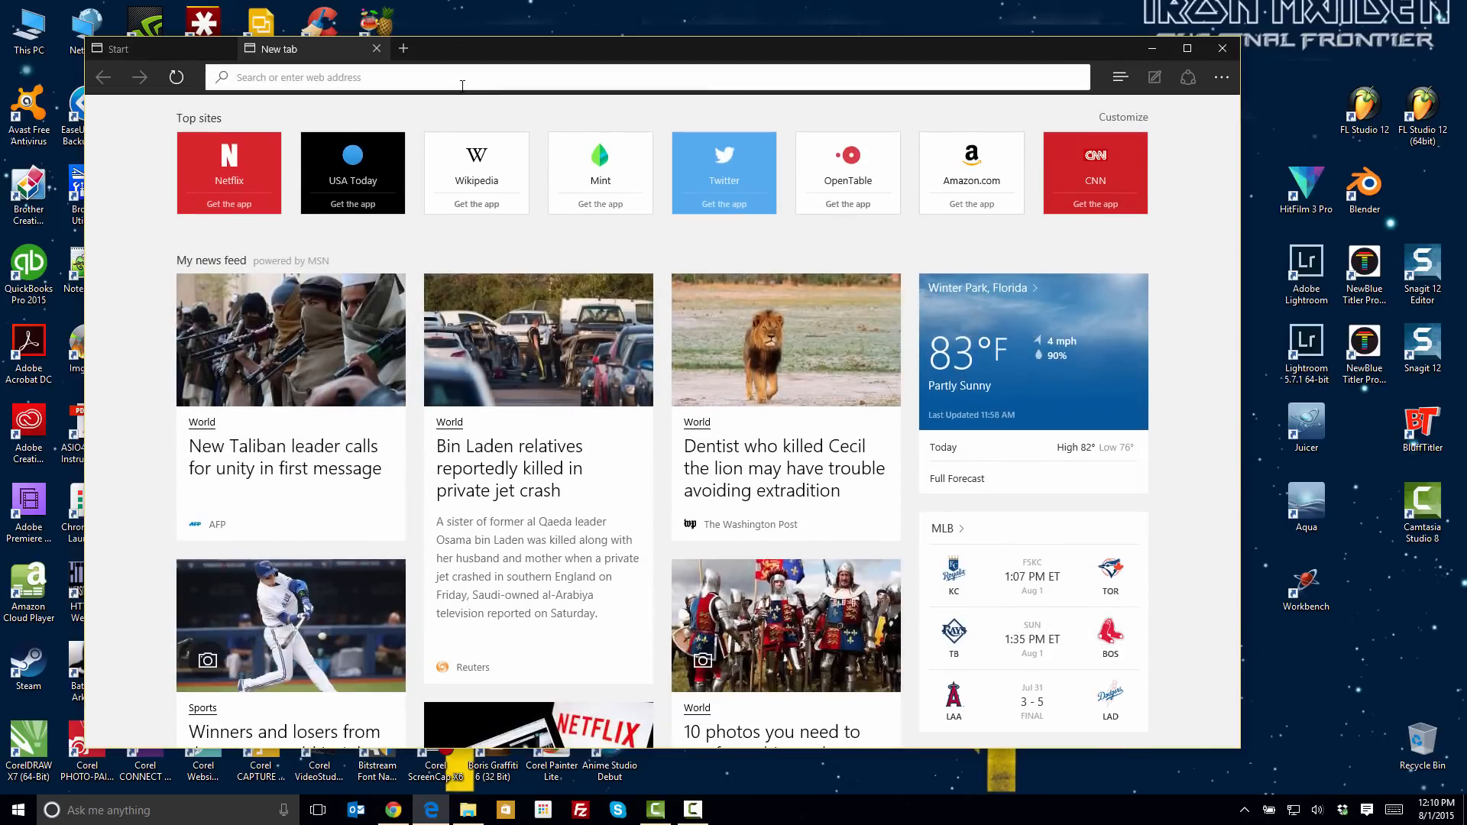
type("google.com")
key("Return")
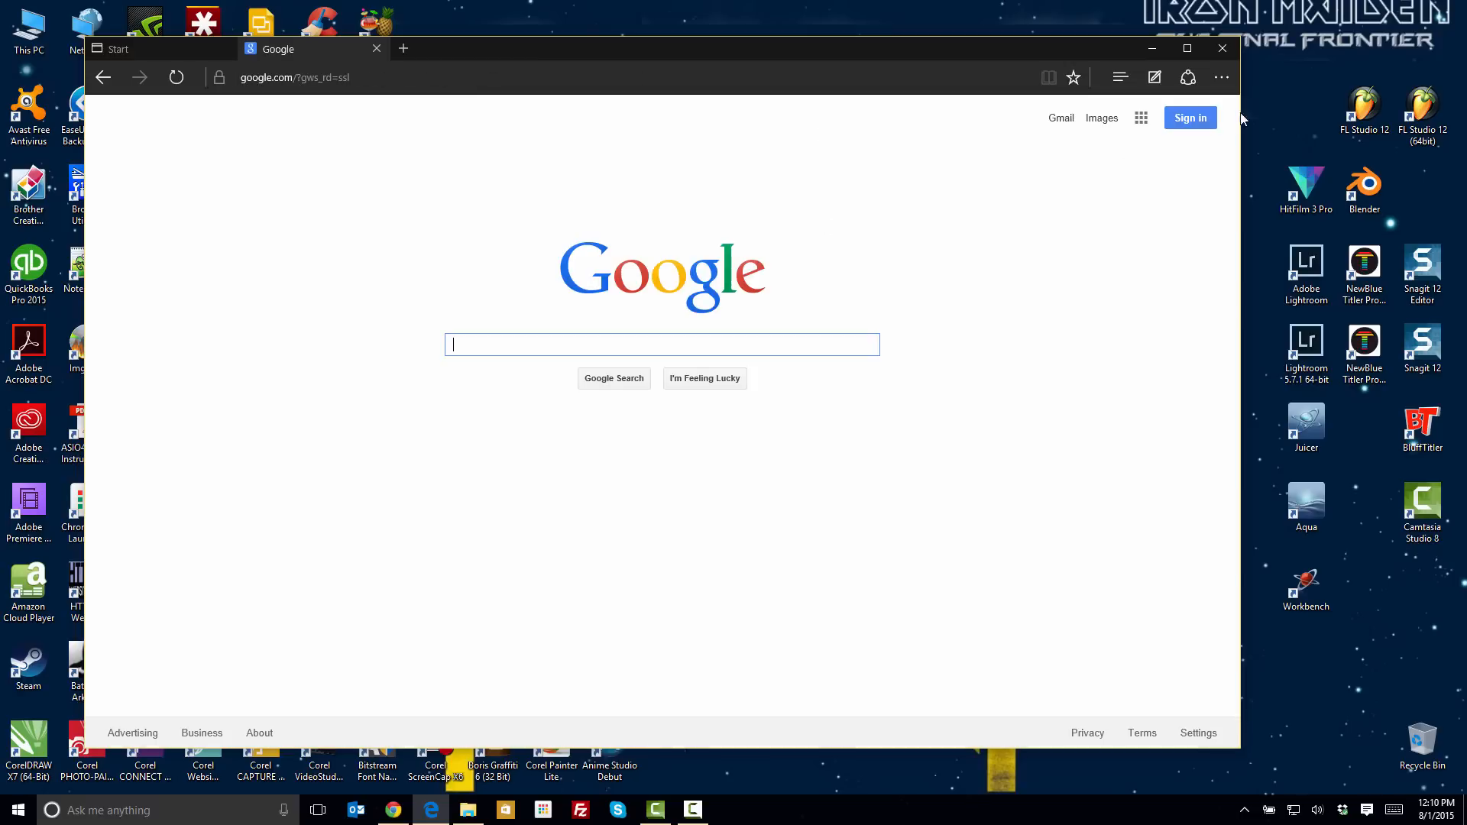
left_click(1222, 77)
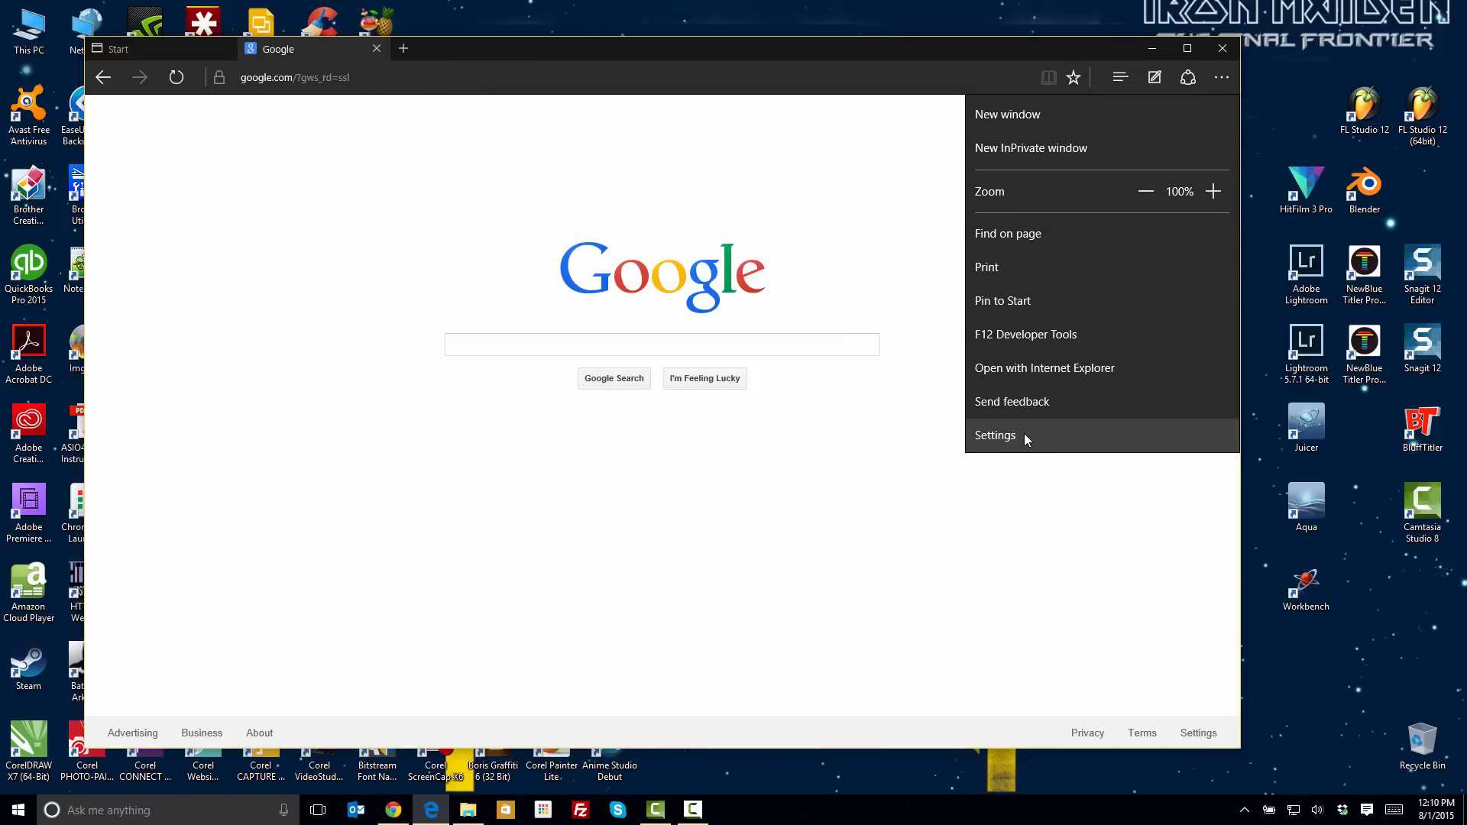
left_click(1024, 433)
scroll(1116, 452, "down", 3)
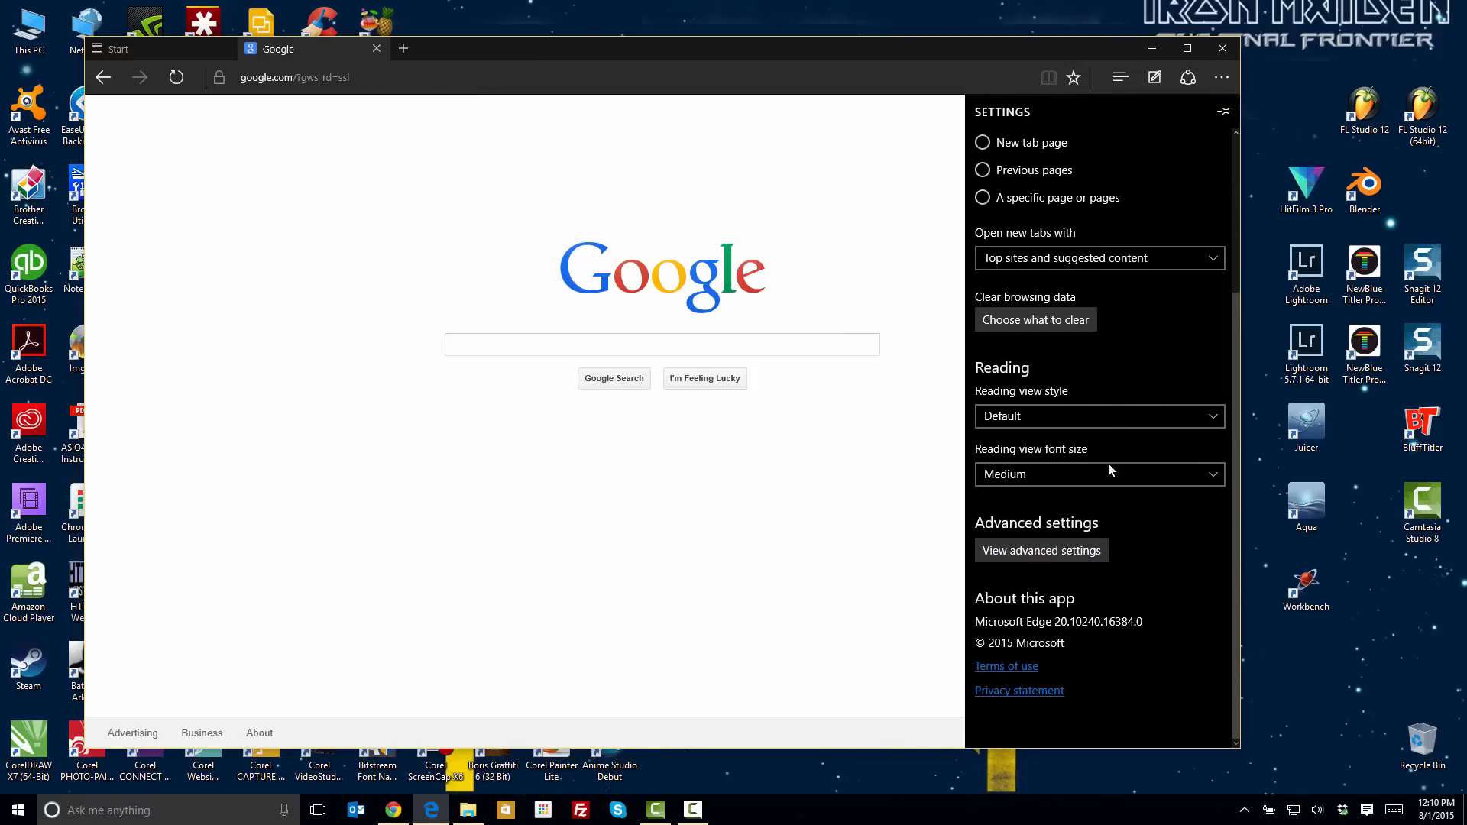
left_click(1040, 549)
scroll(1045, 405, "down", 2)
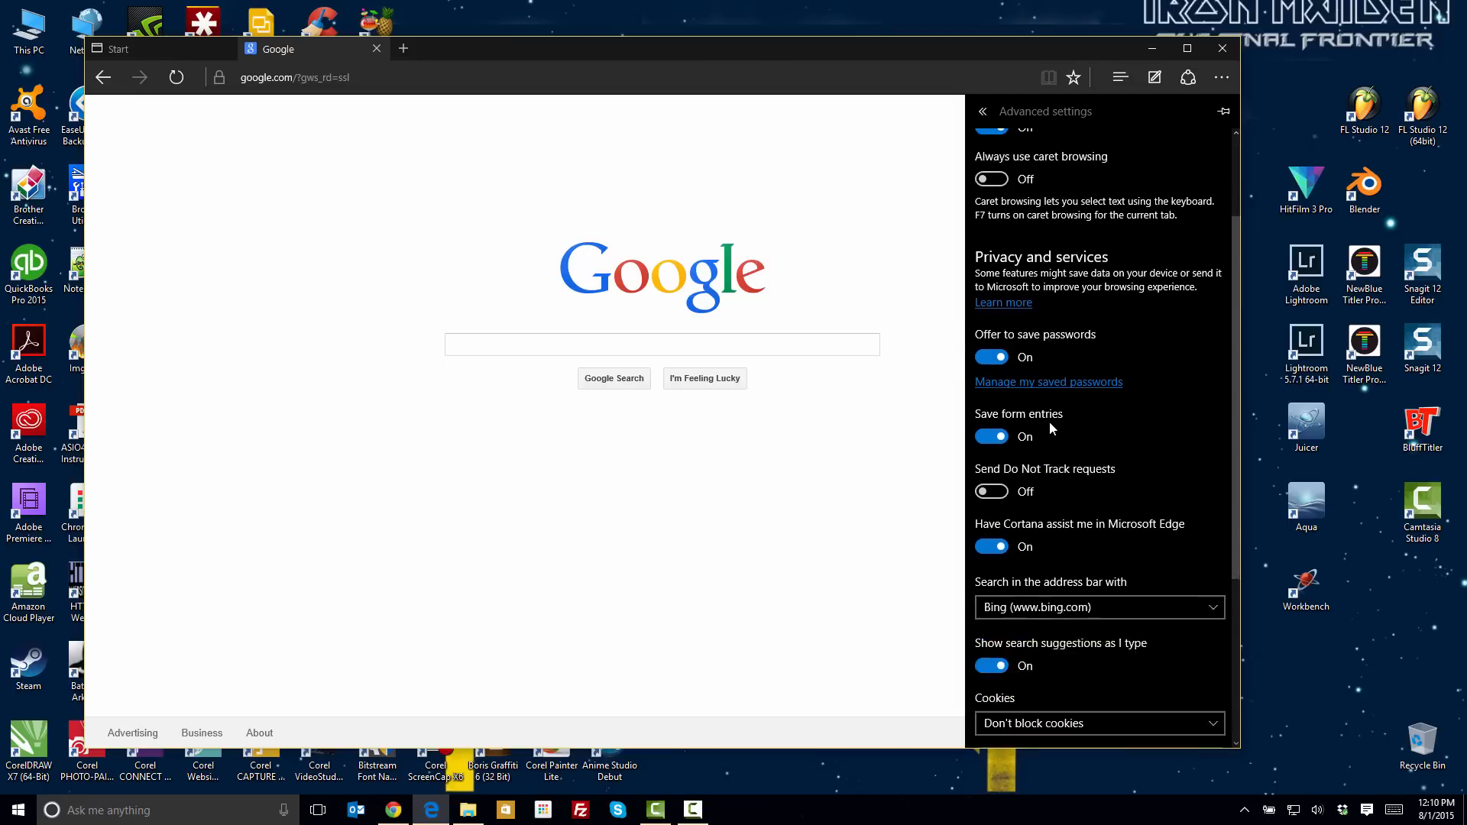
scroll(1048, 421, "down", 2)
left_click(1054, 479)
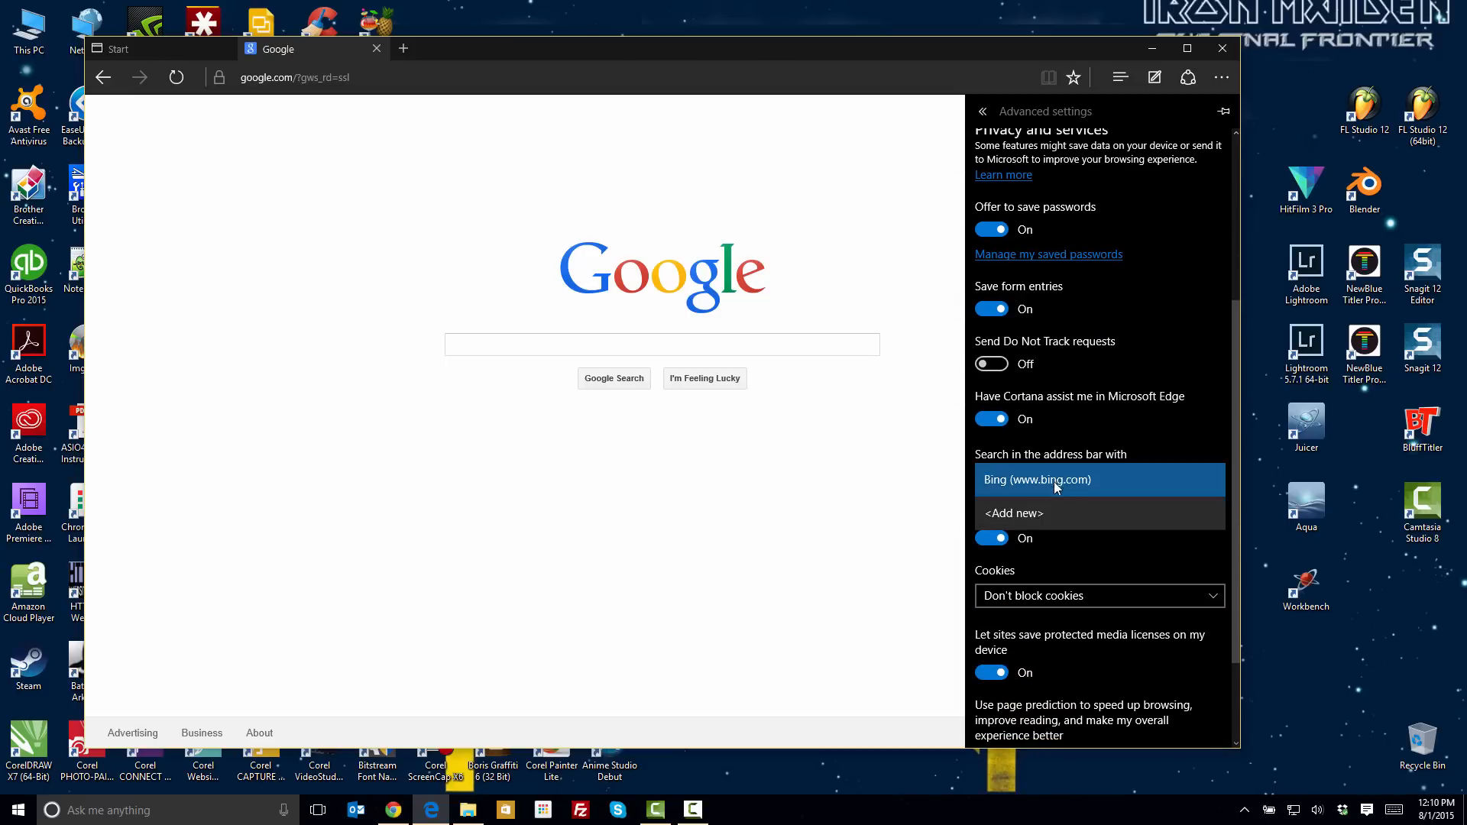
left_click(1035, 517)
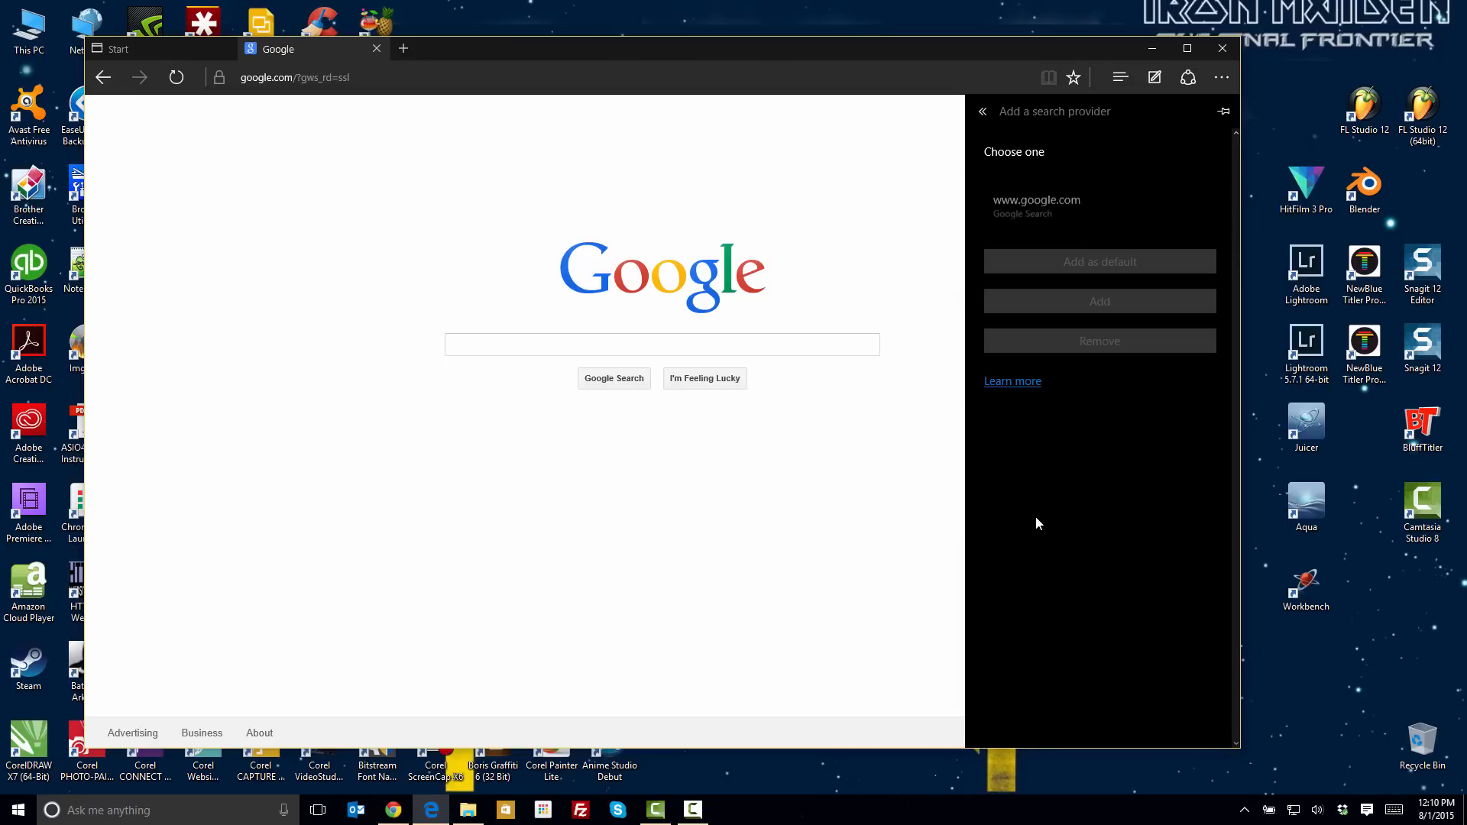
left_click(1036, 194)
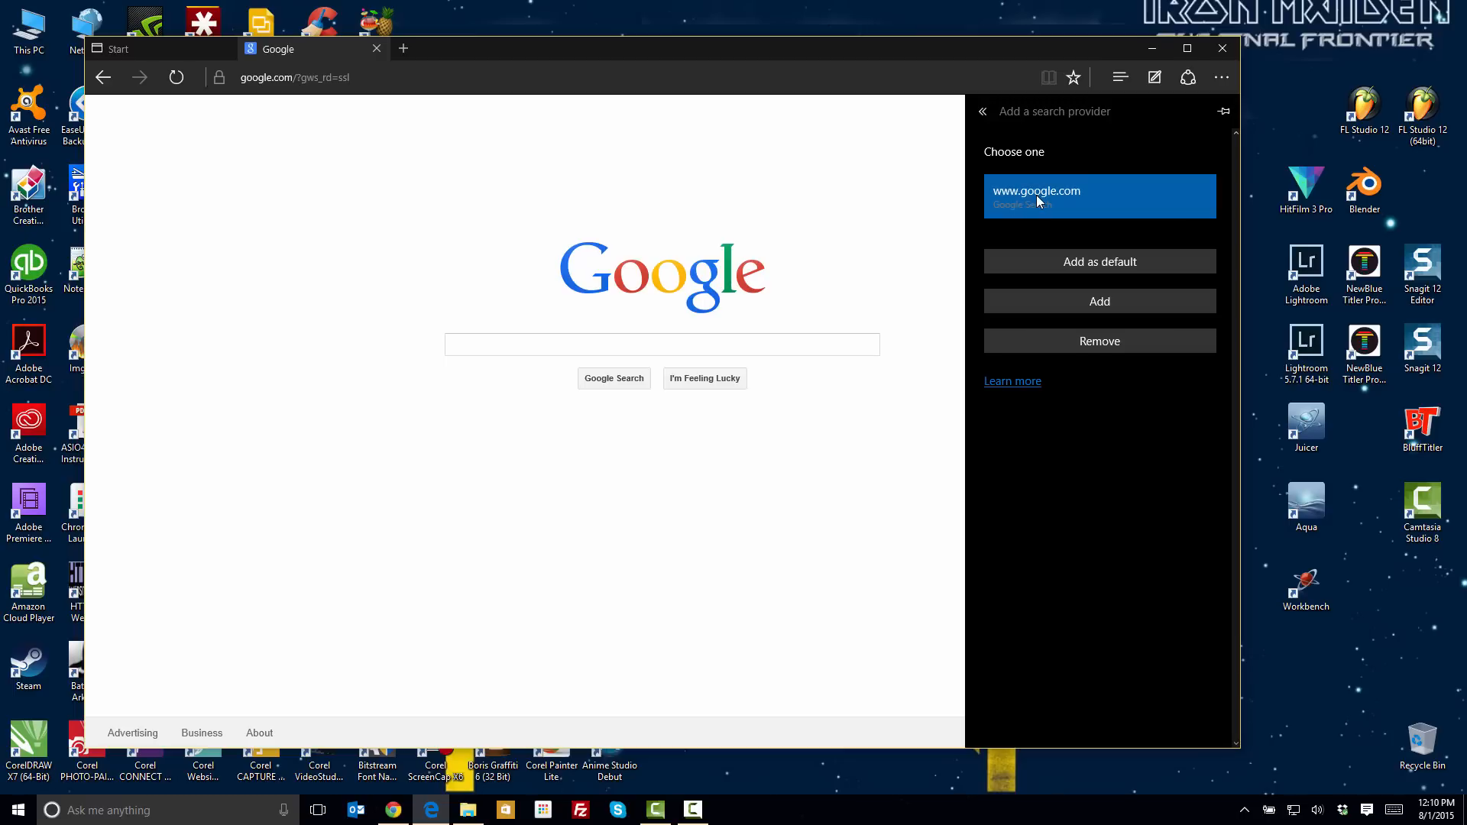
left_click(1065, 260)
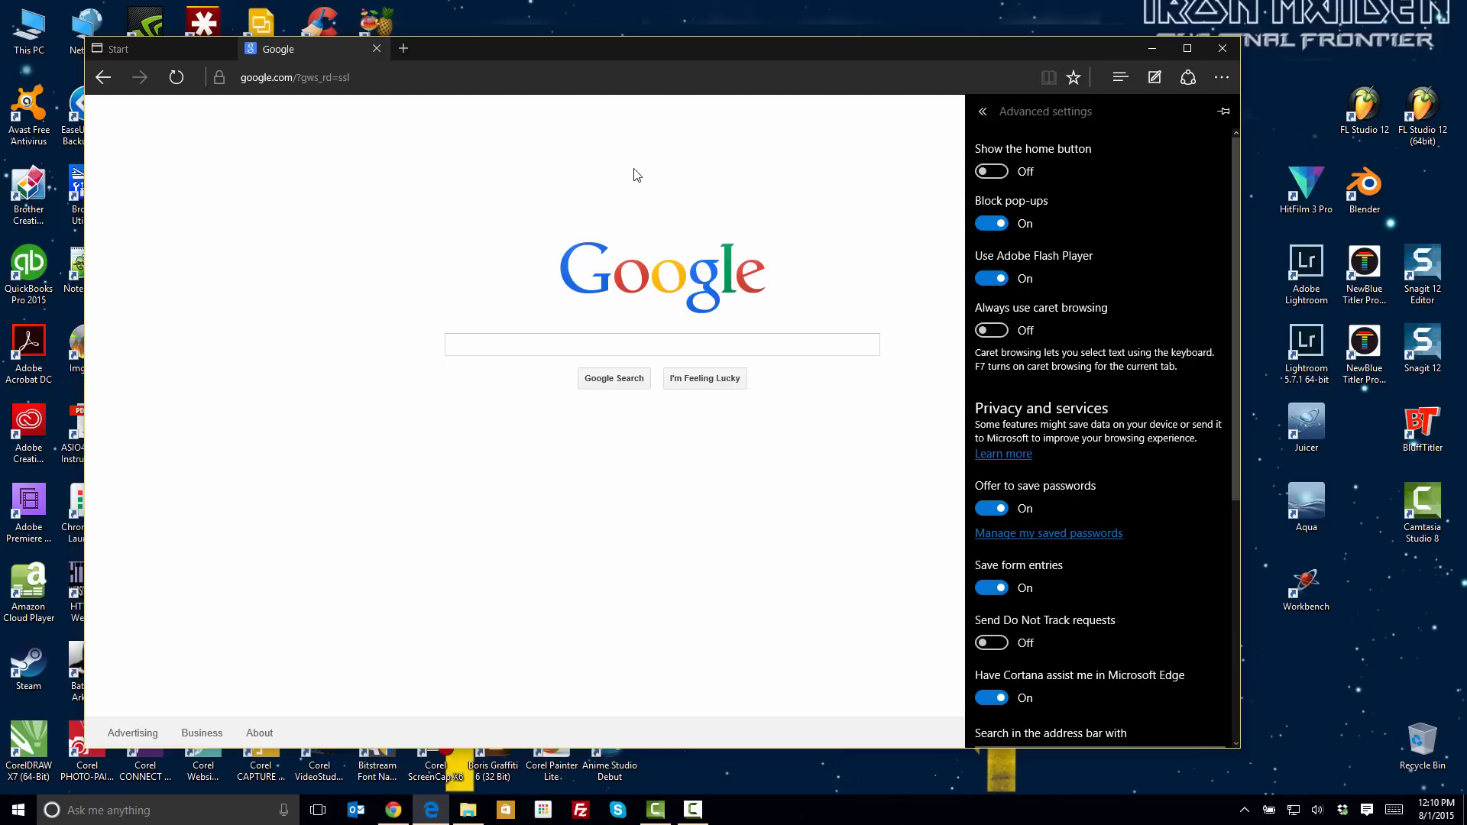
Close the browser with all its tabs, reopen it on the start page, reposition its window and close it.
left_click(1223, 48)
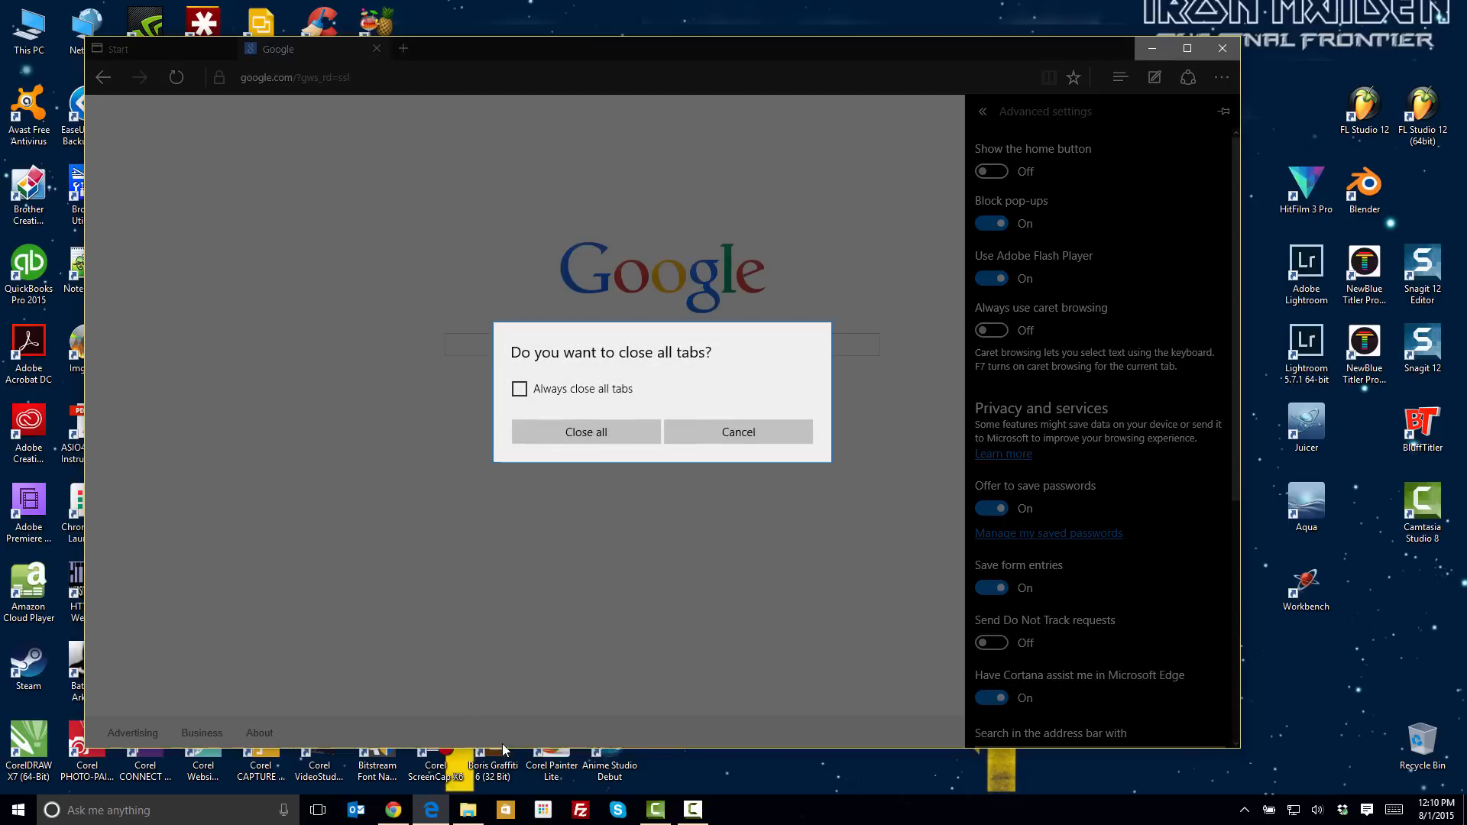
left_click(585, 430)
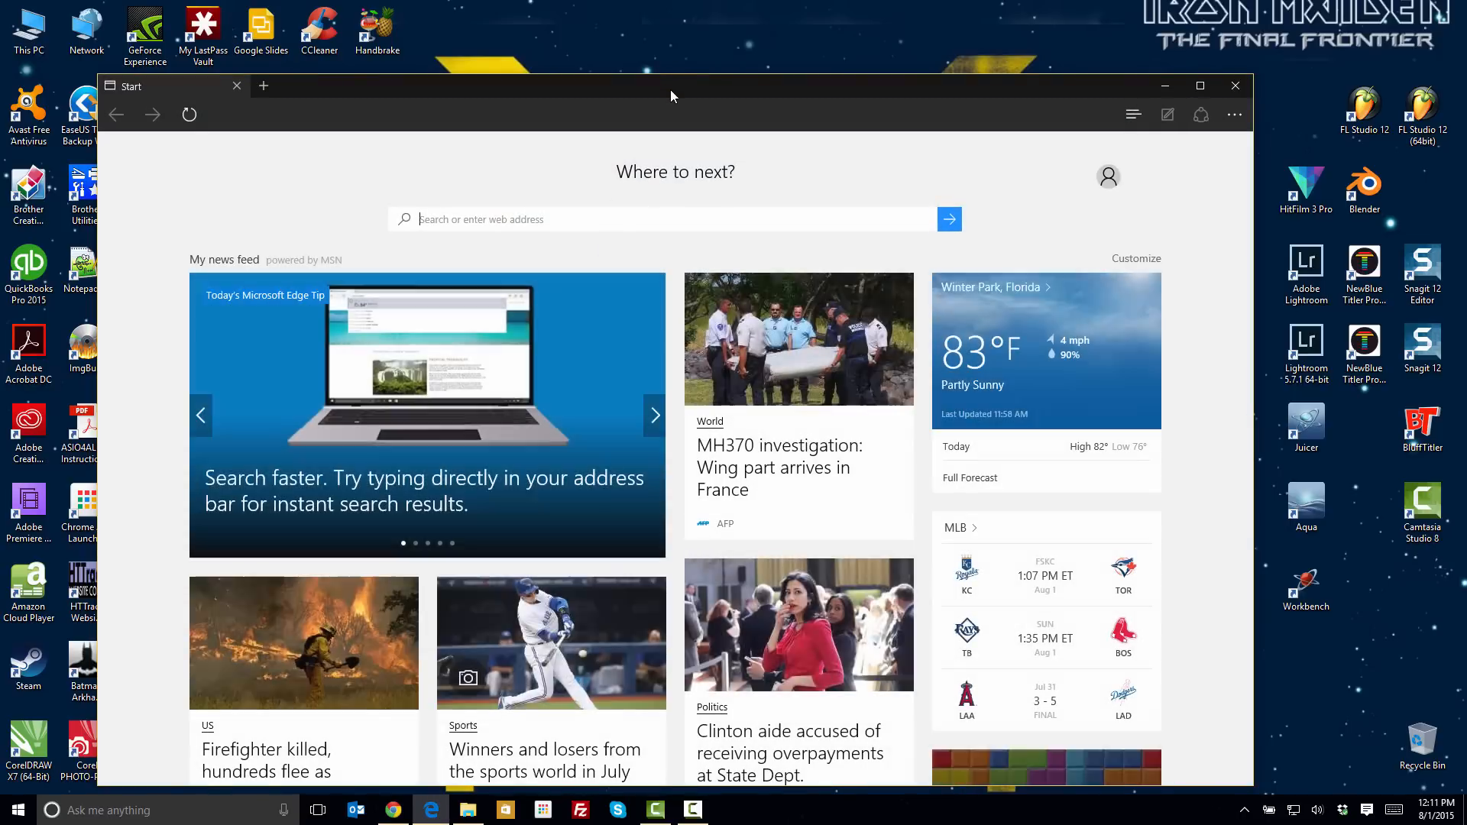
left_click_drag(671, 96, 699, 34)
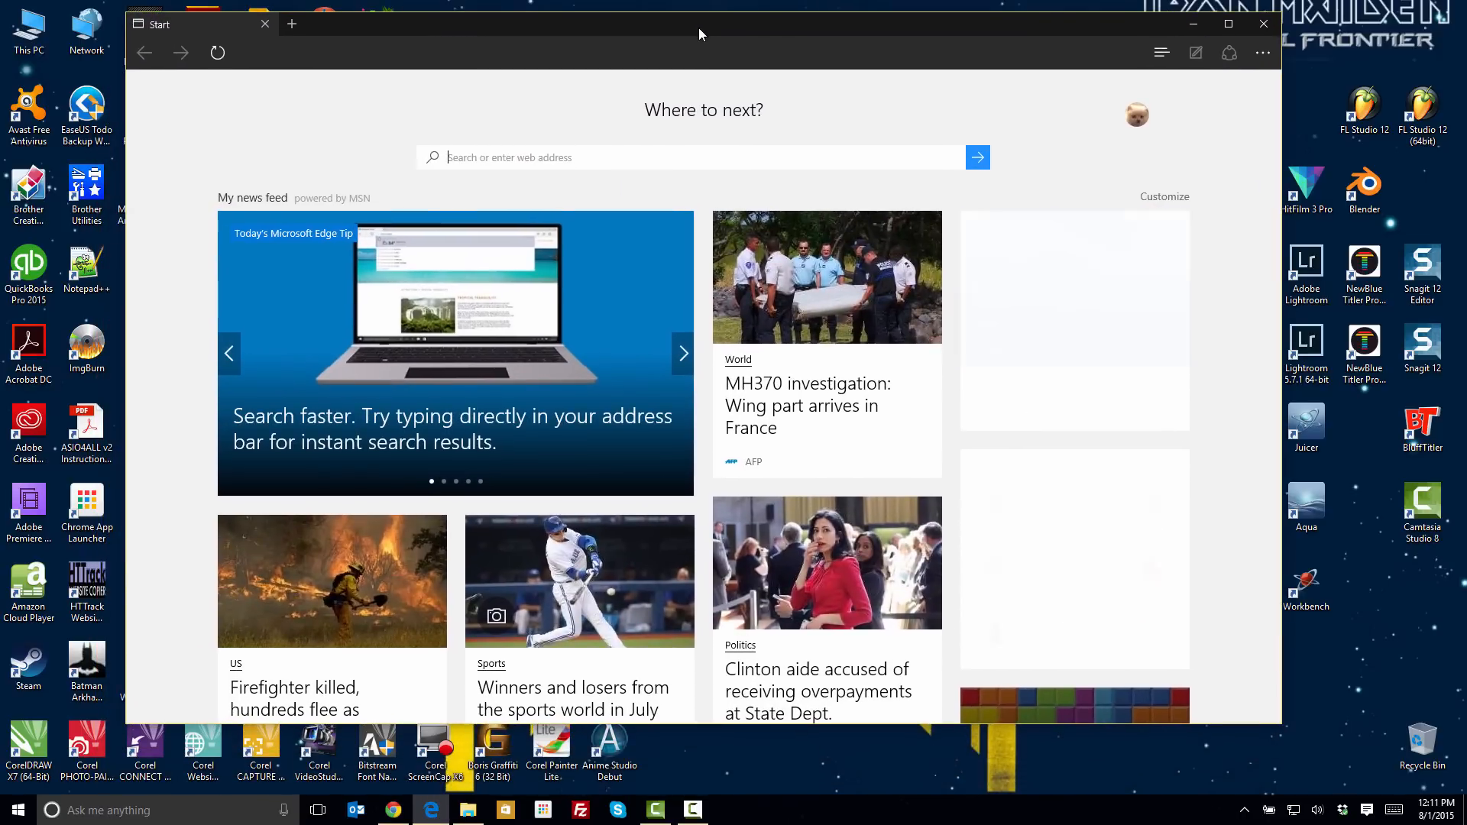
left_click(1264, 23)
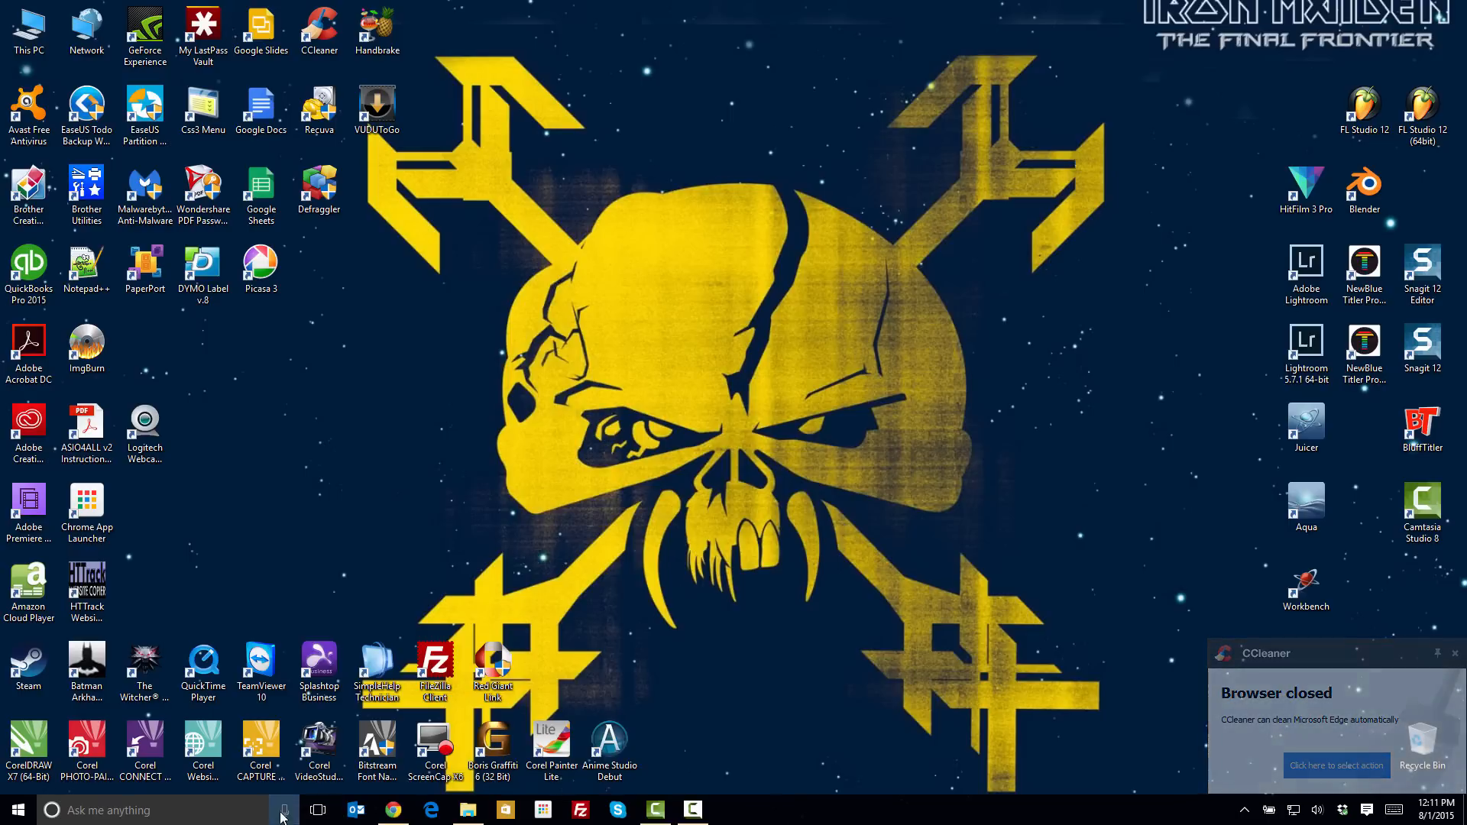
Have Cortana open Notepad by voice, closing the misheard Bing search before retrying, and close the Notepad window.
left_click(278, 814)
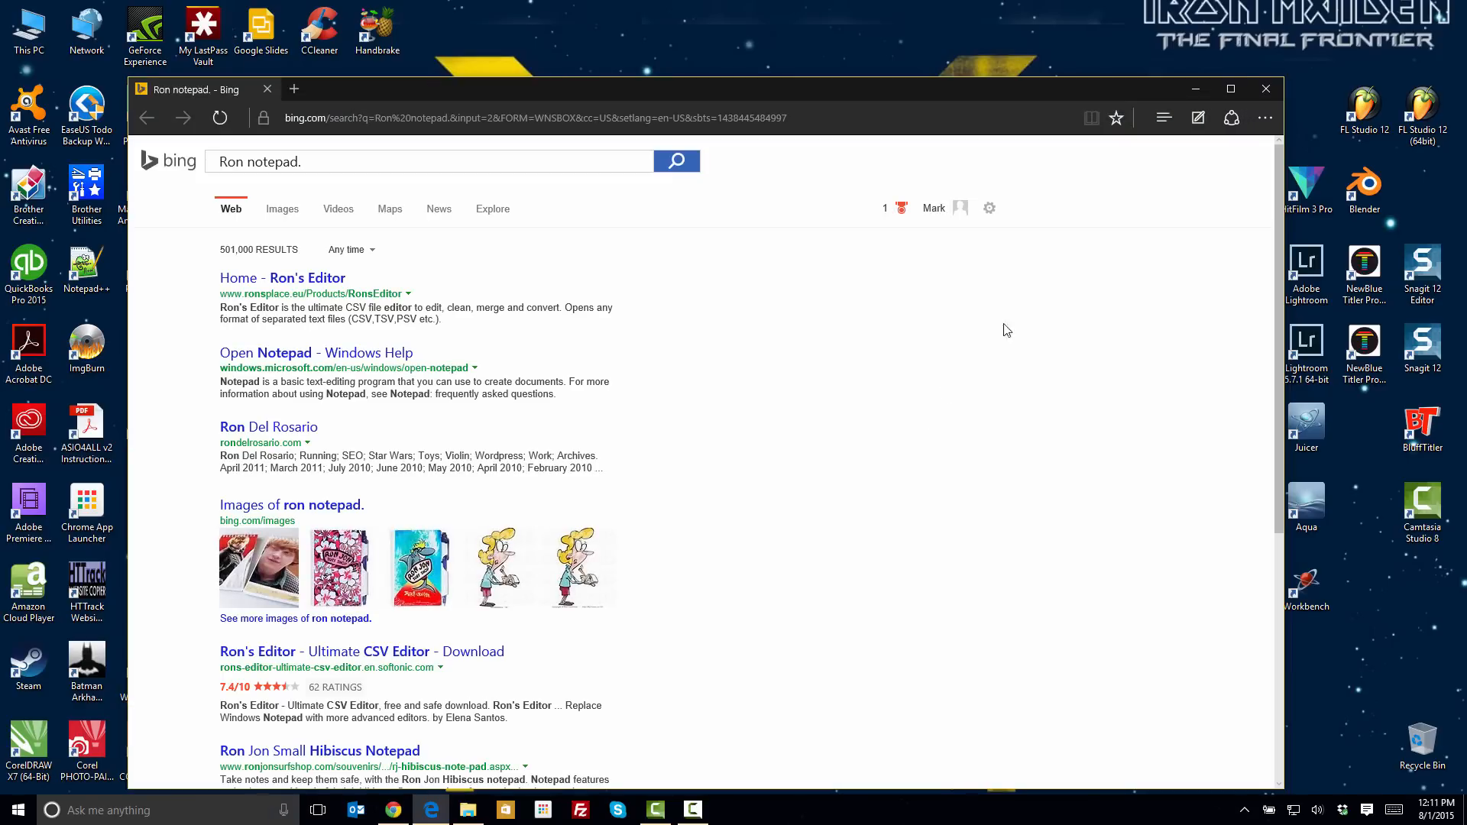
left_click(1266, 89)
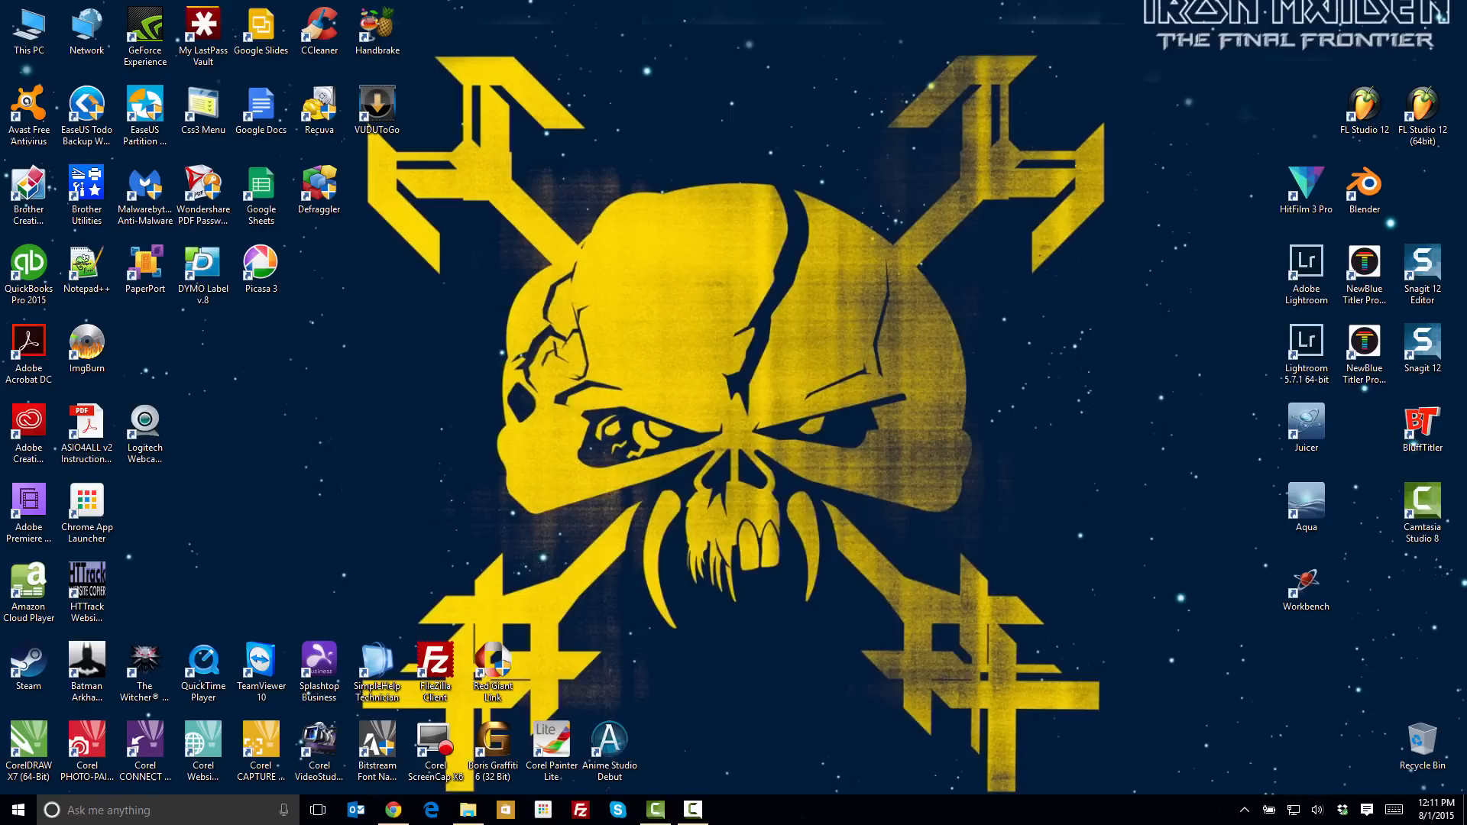
left_click(283, 815)
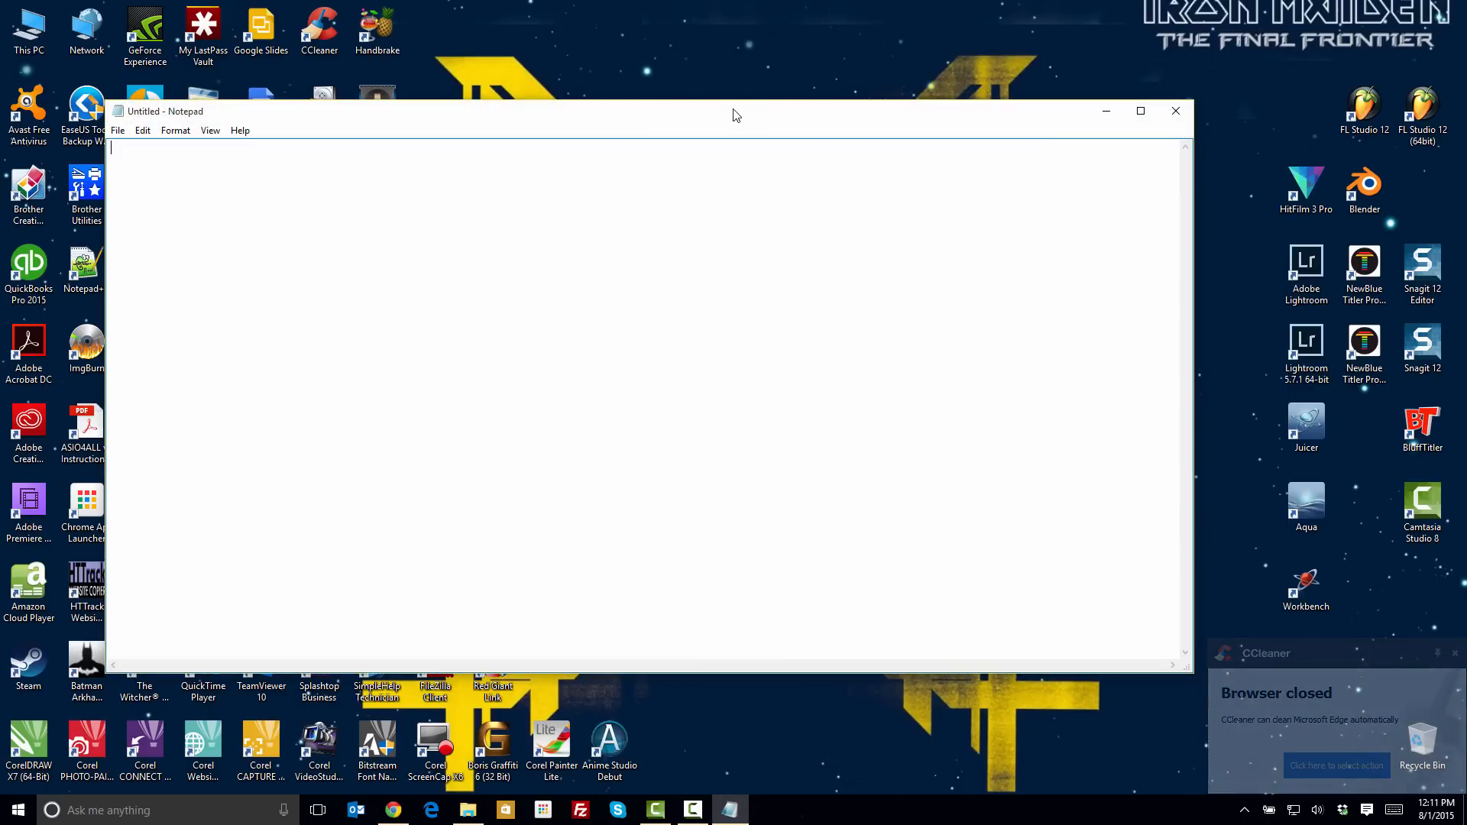
left_click_drag(735, 114, 807, 96)
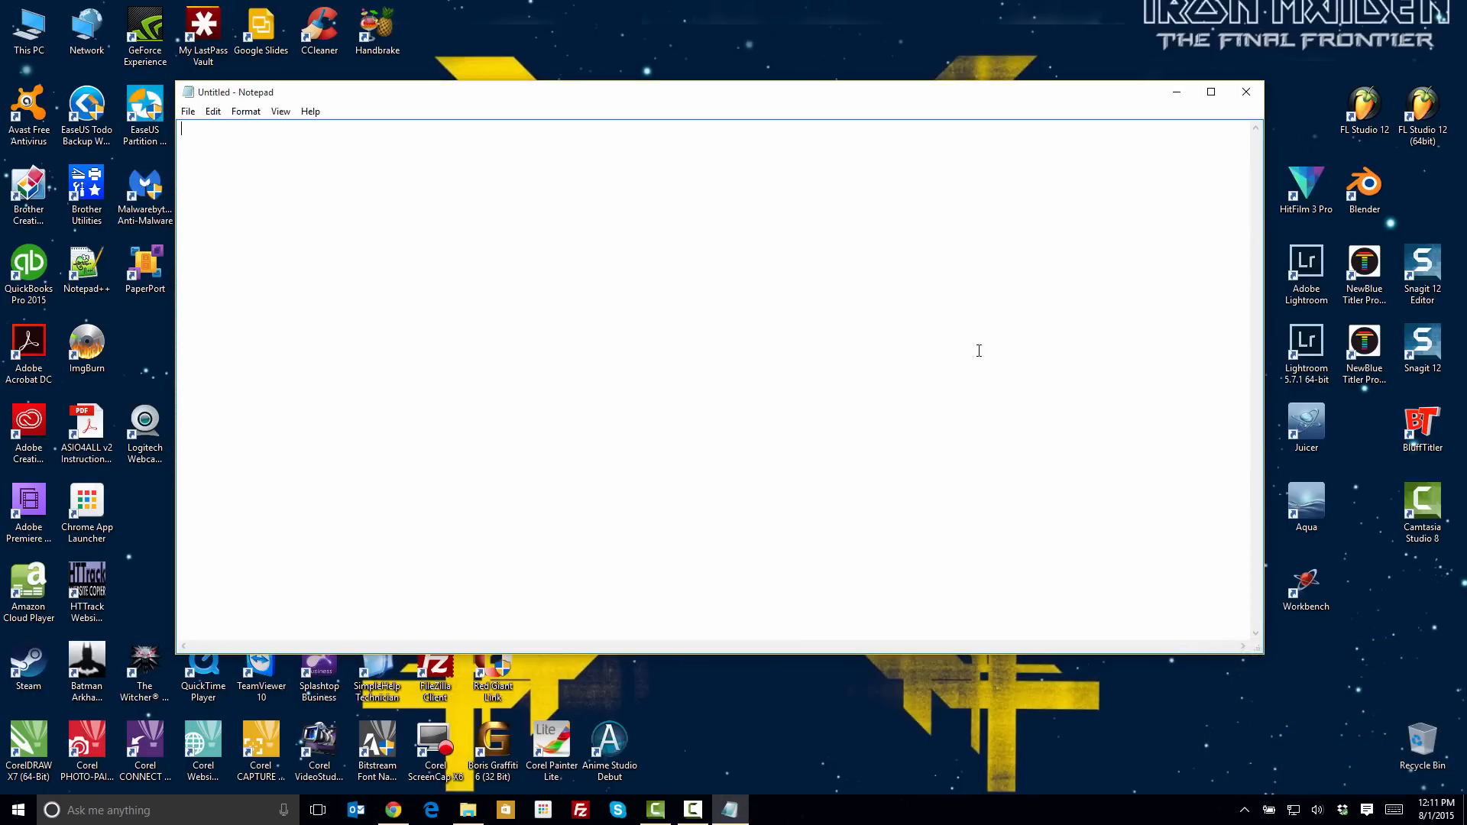
left_click(1246, 92)
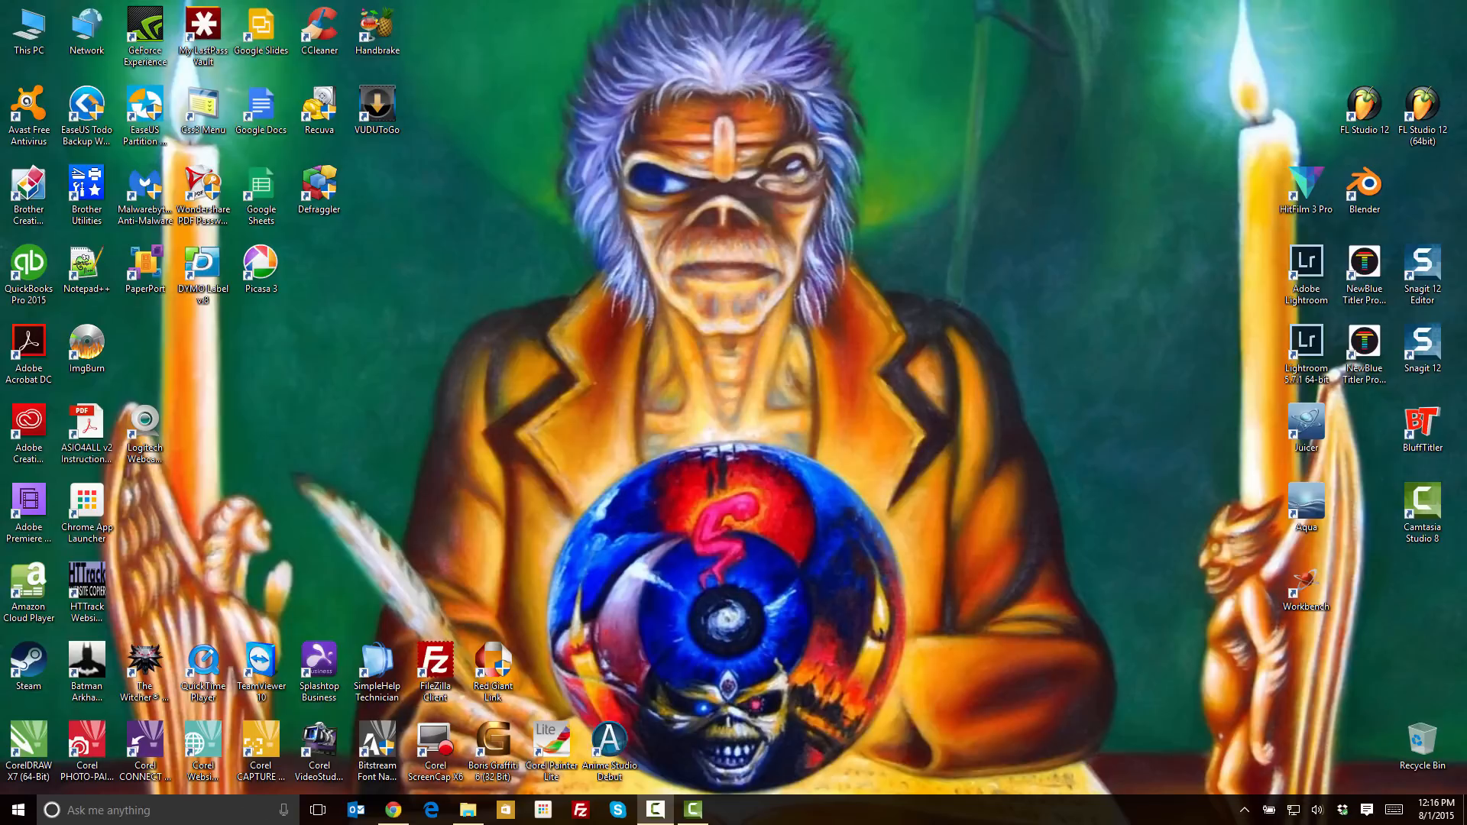
Ask Cortana by voice "Tell me a joke." and close the answer.
left_click(282, 809)
left_click(342, 645)
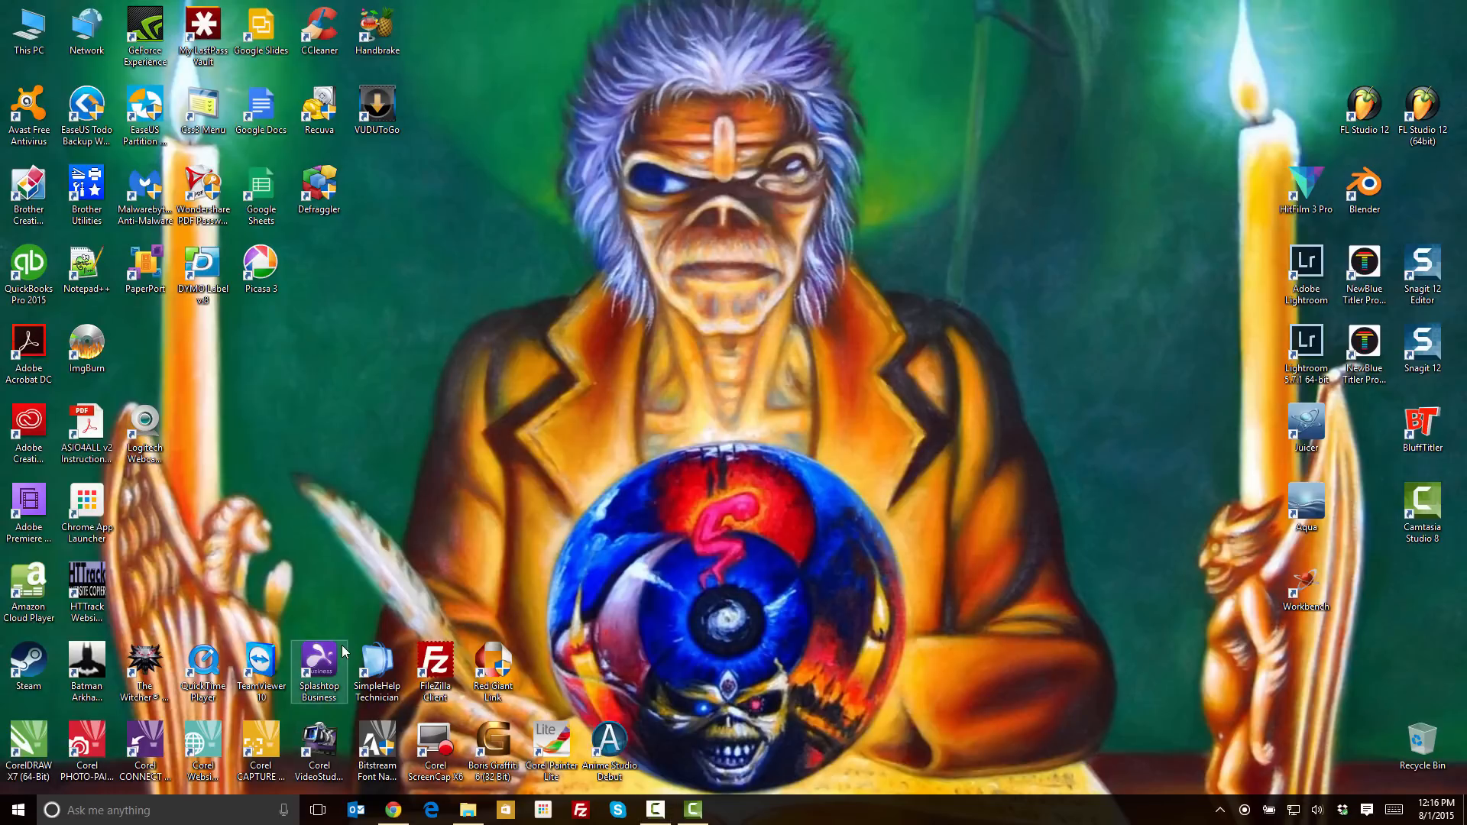
left_click(287, 810)
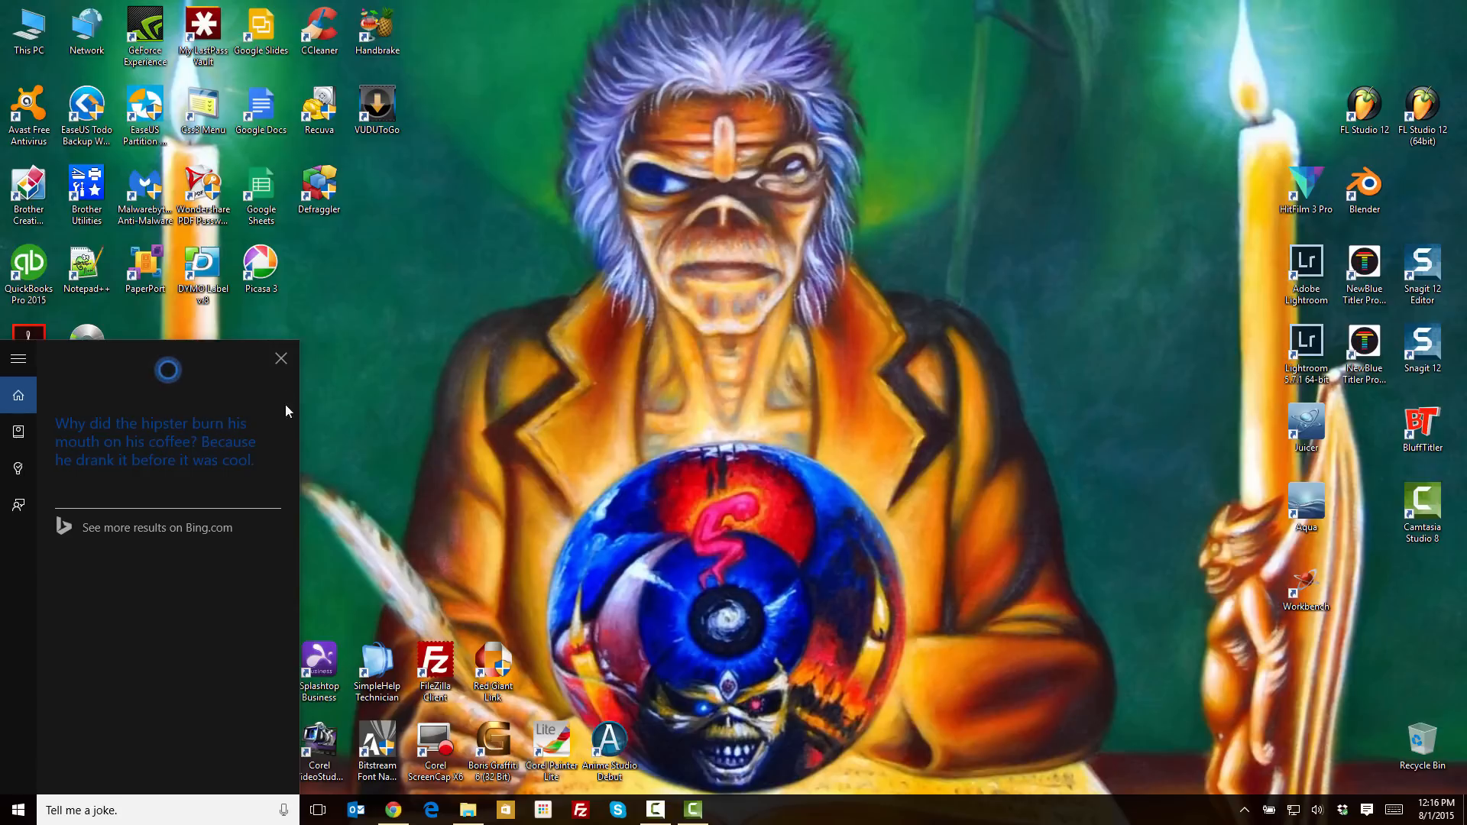
left_click(280, 363)
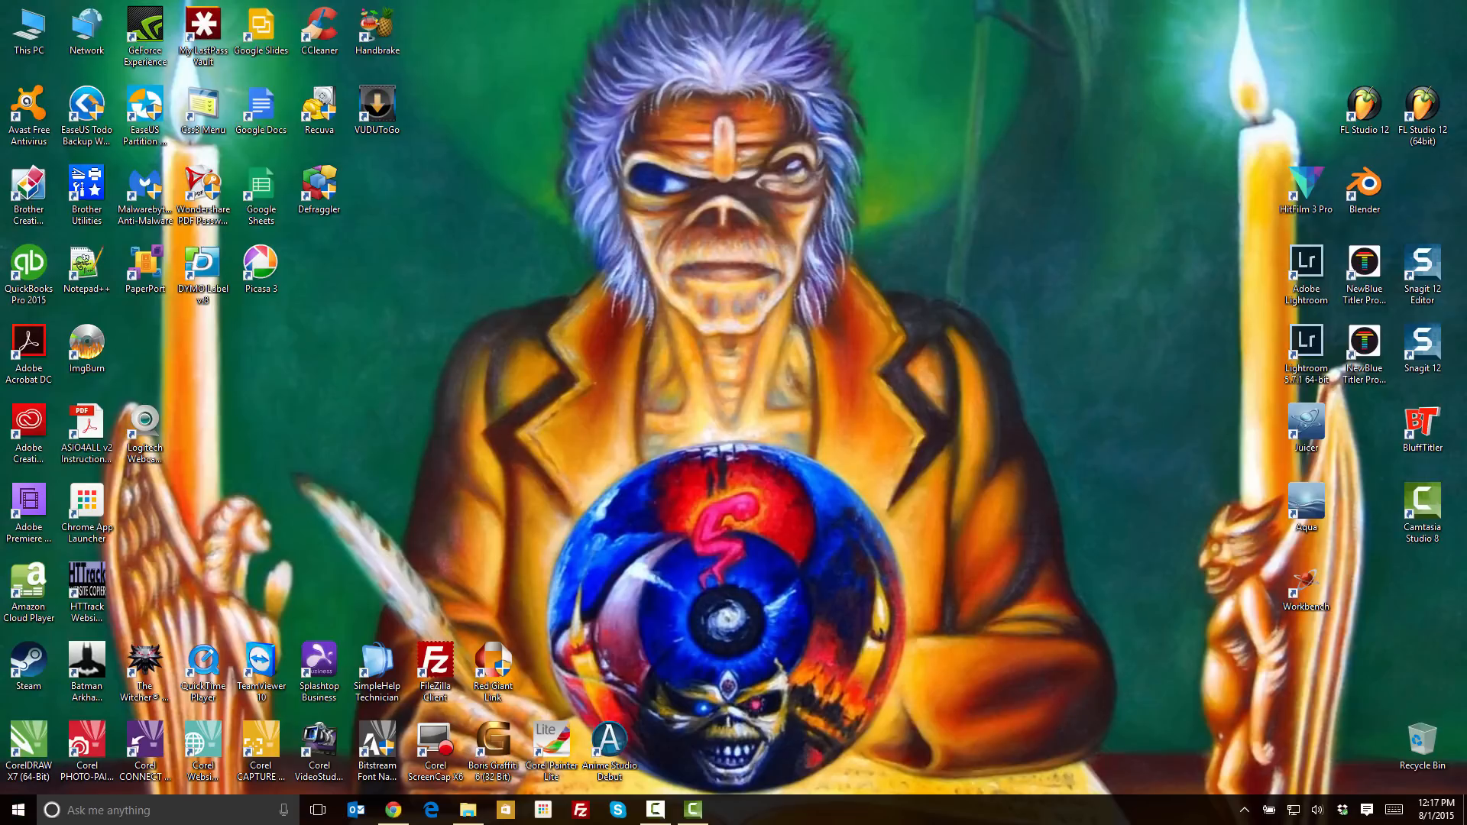
Open This PC from the desktop, reposition its window and view the hidden notification-area icons.
double_click(34, 34)
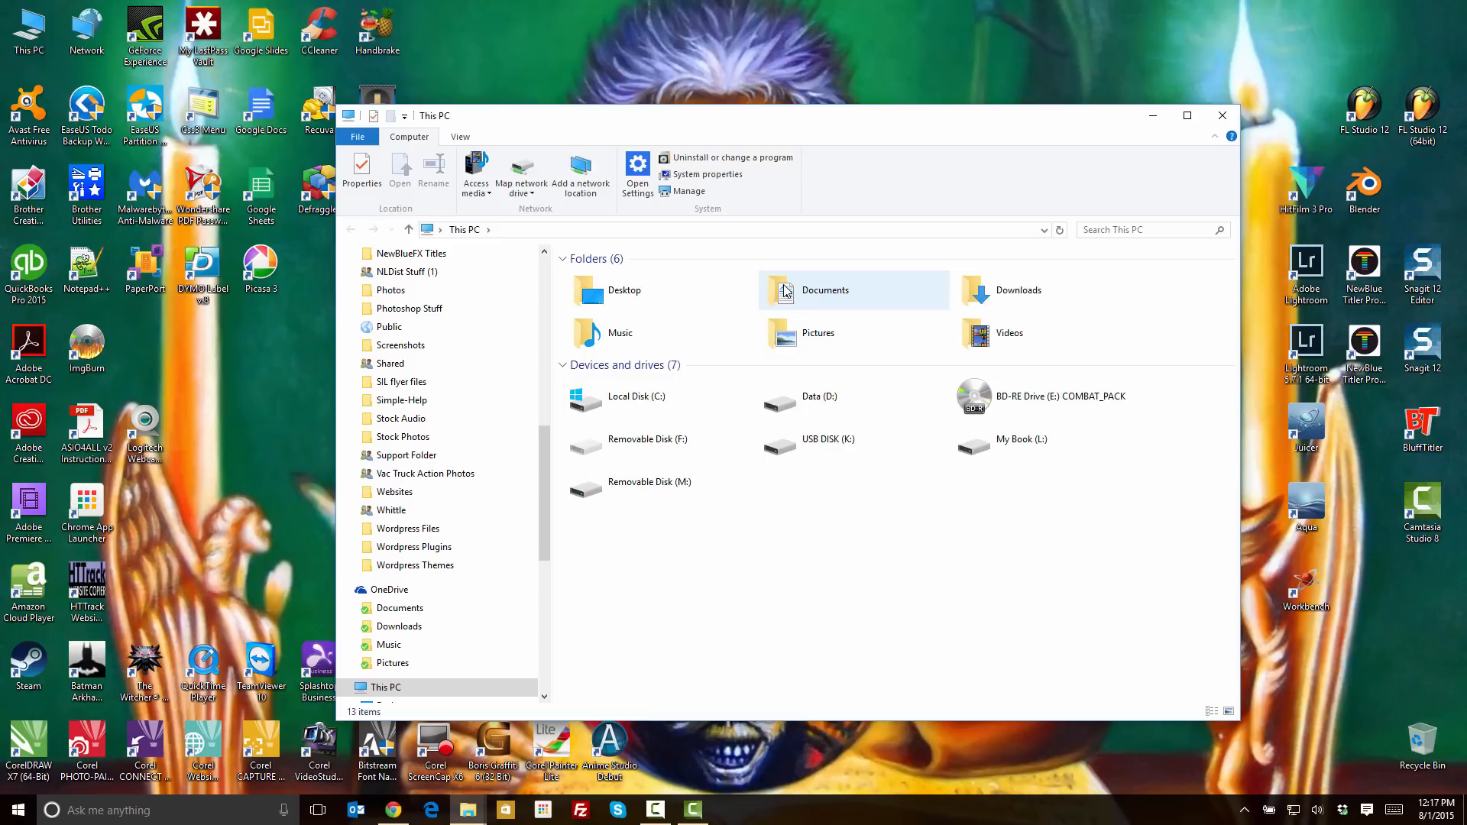
left_click_drag(690, 114, 677, 108)
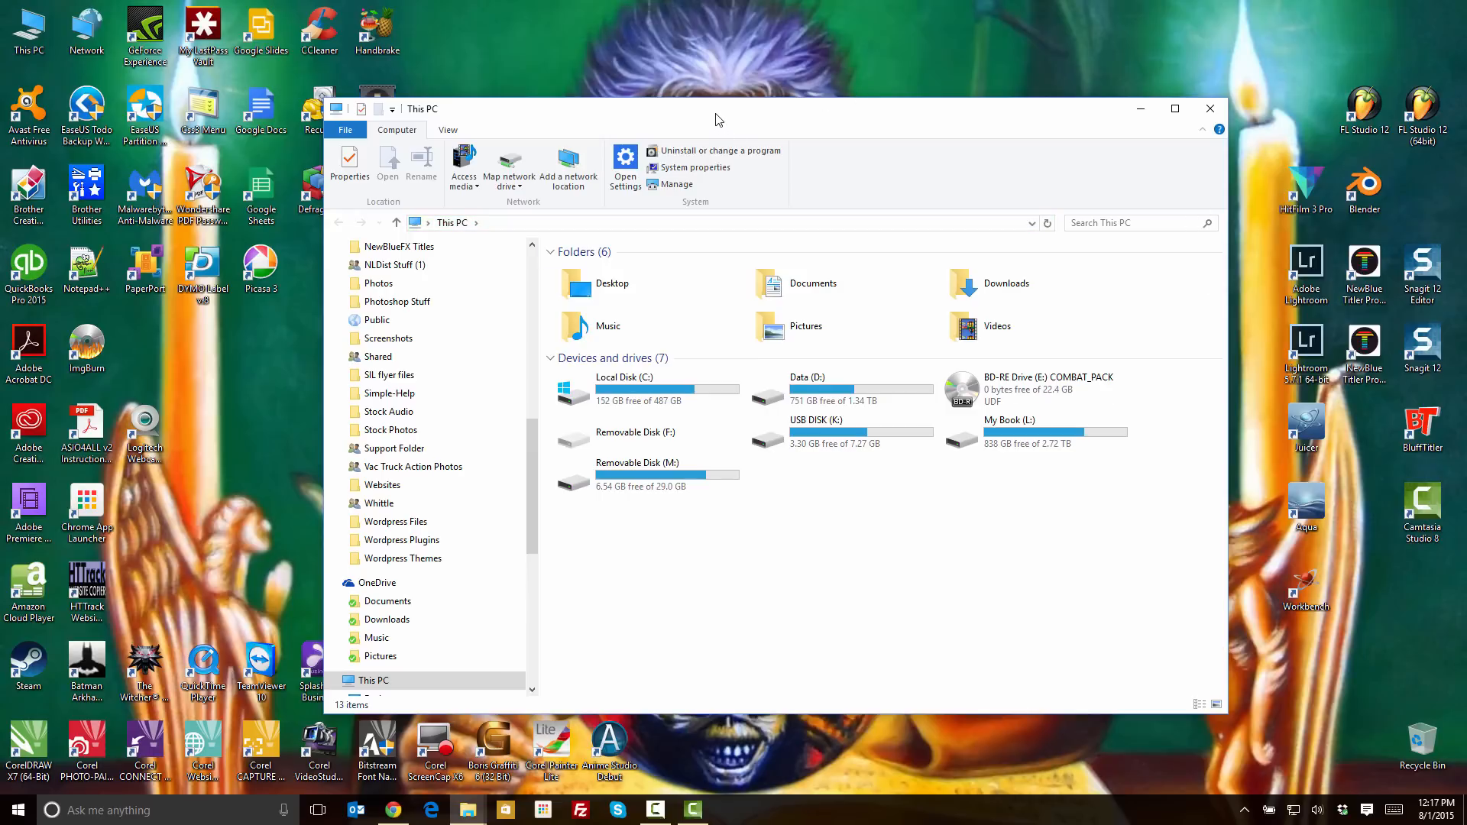
left_click_drag(718, 120, 715, 91)
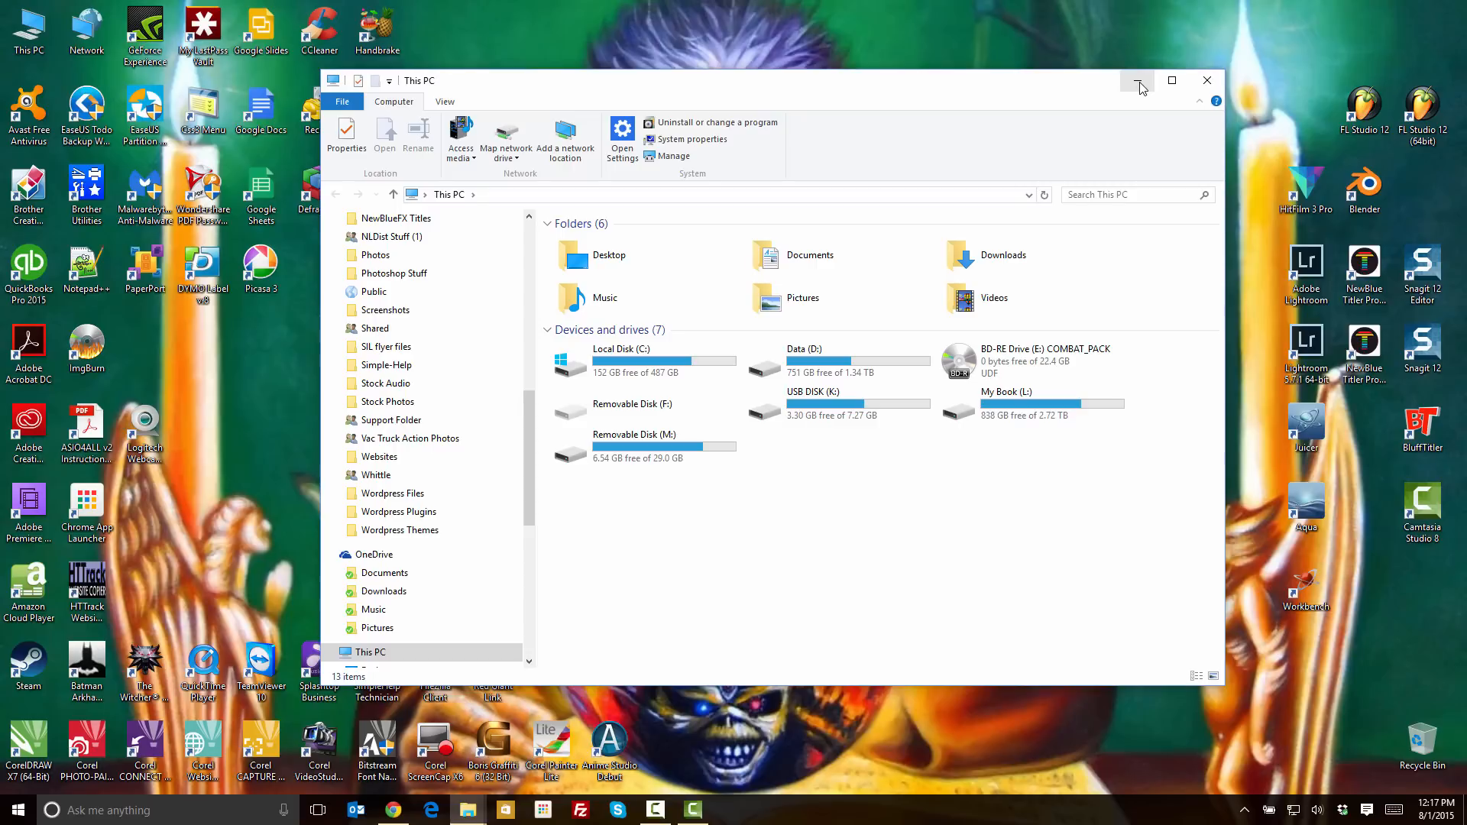
left_click(1247, 811)
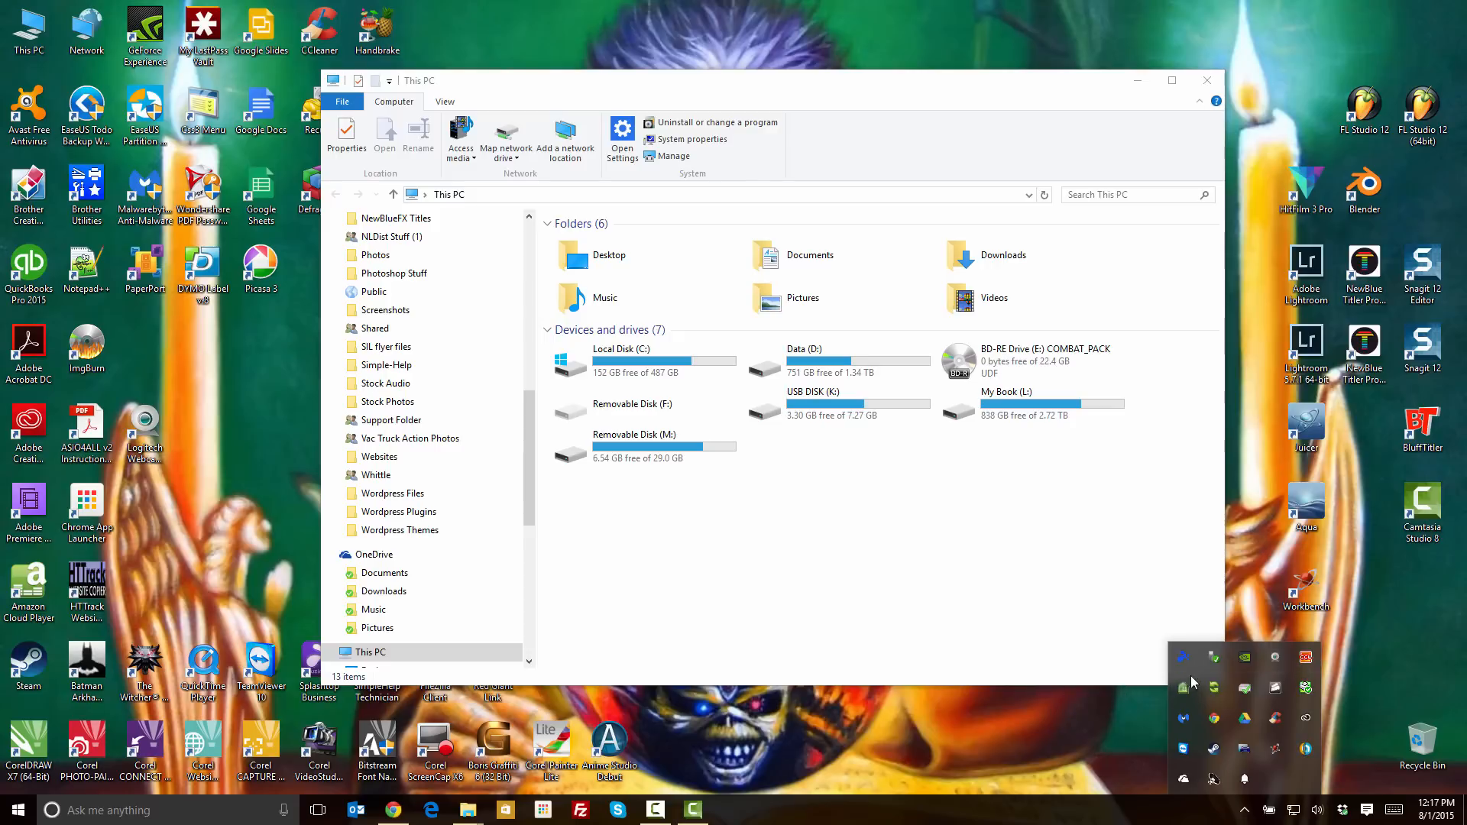
left_click(1022, 769)
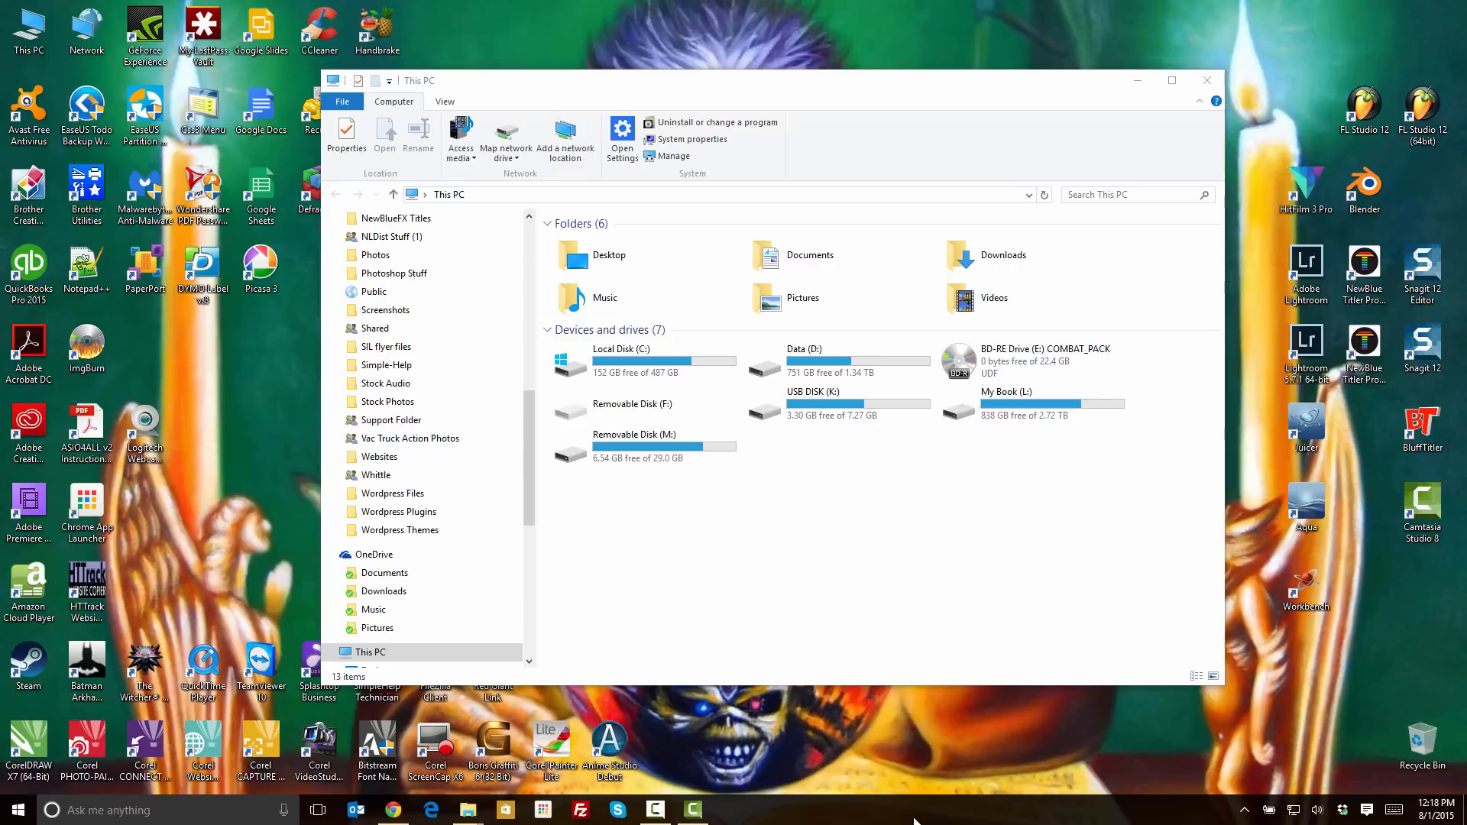
Open the Windows Settings app and reposition its window slightly.
left_click(11, 818)
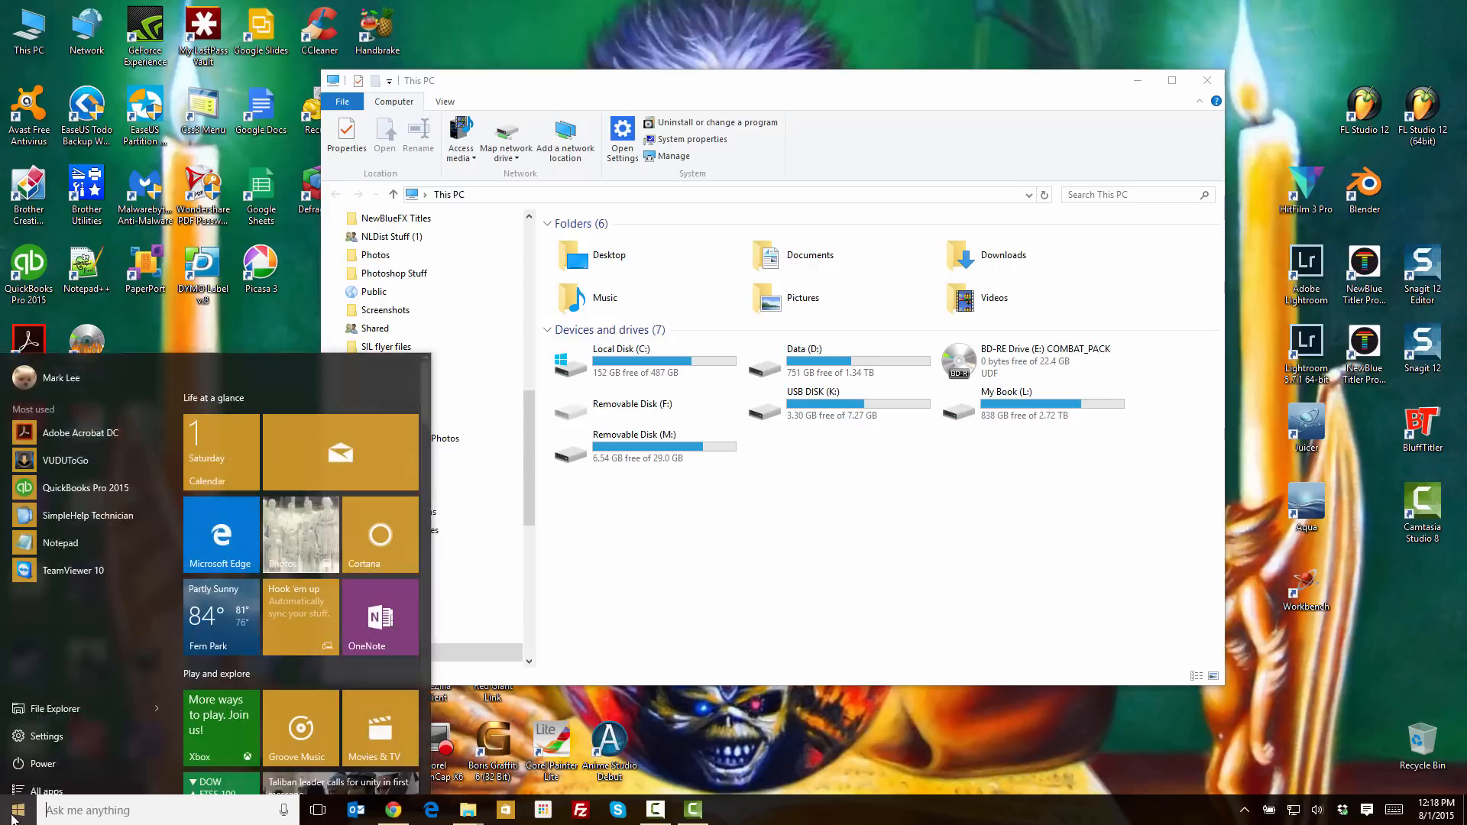
left_click(43, 724)
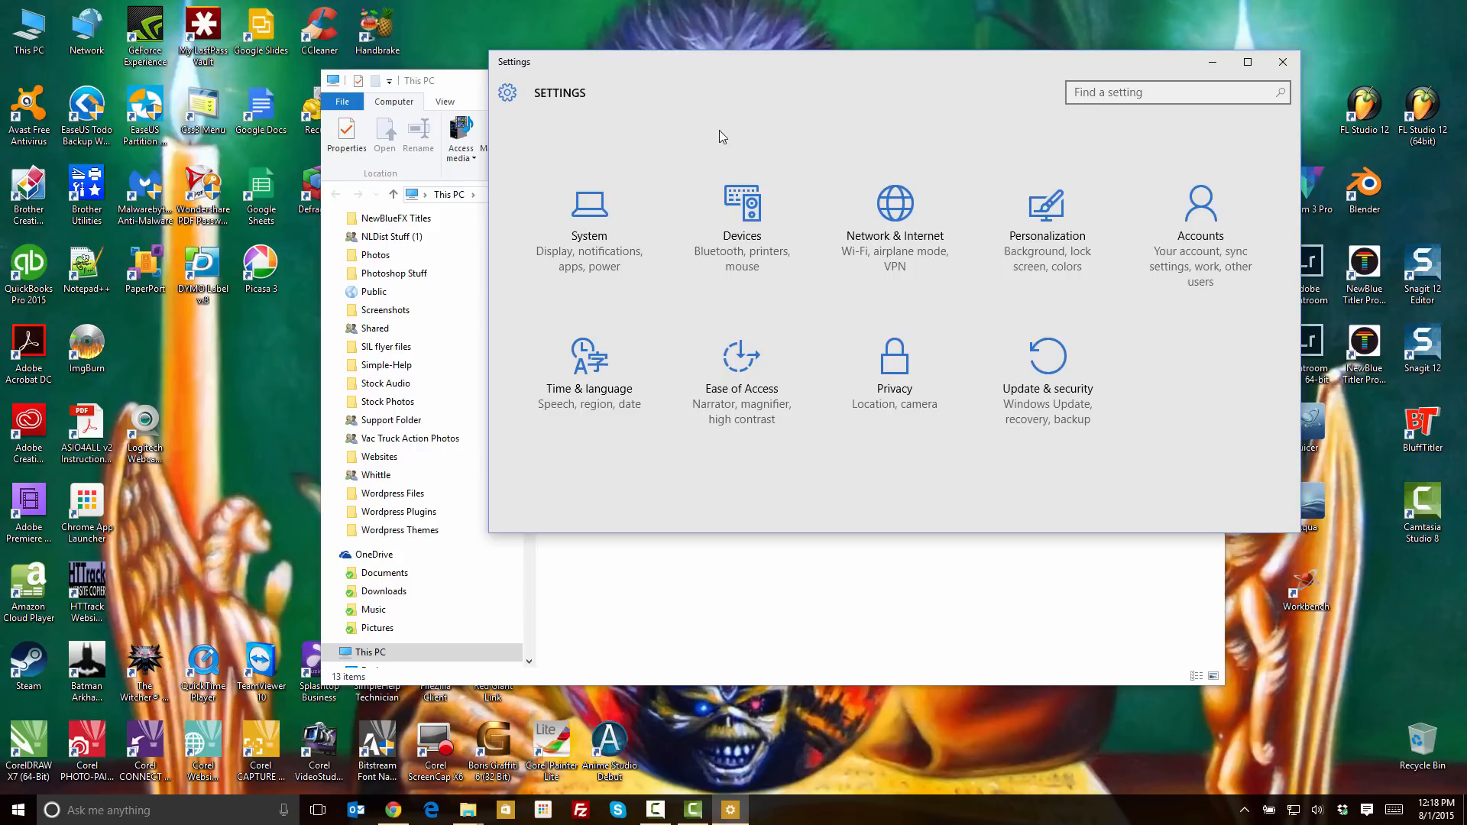
mouse_move(737, 59)
left_mouse_down()
mouse_move(712, 73)
mouse_move(732, 56)
left_mouse_up()
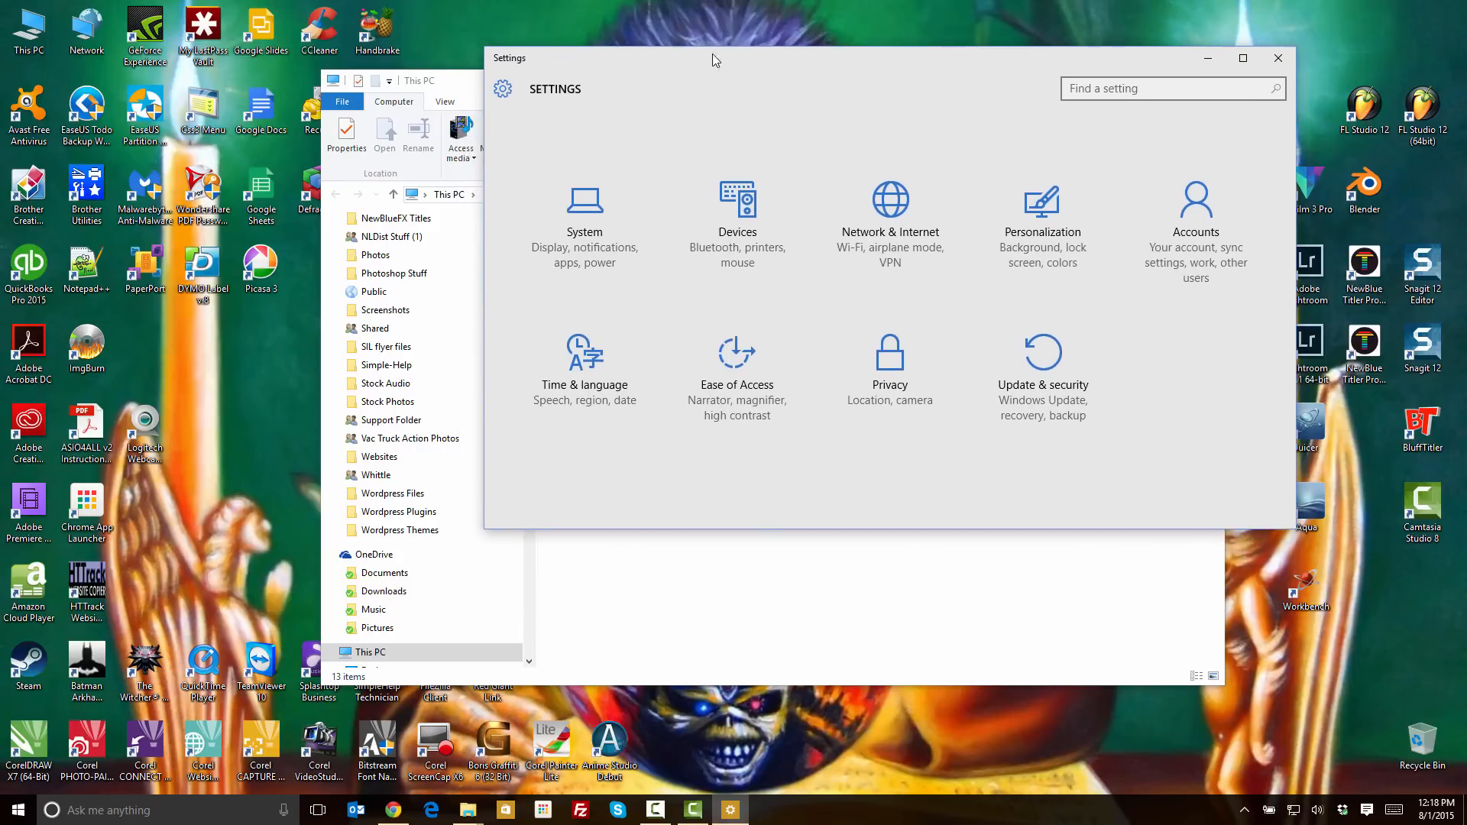
Open the classic Control Panel and move its window out from behind Settings.
right_click(17, 810)
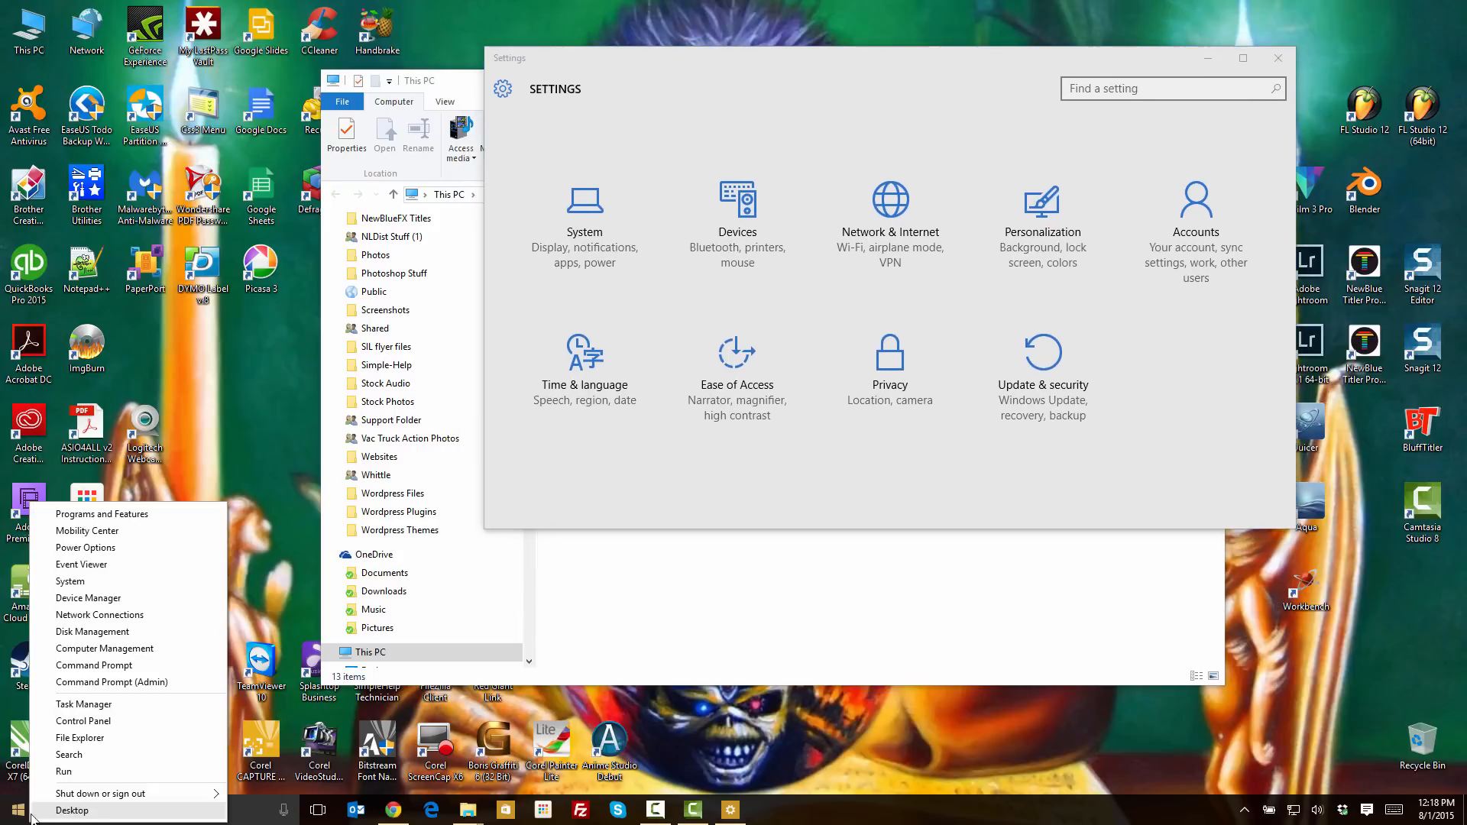
left_click(80, 720)
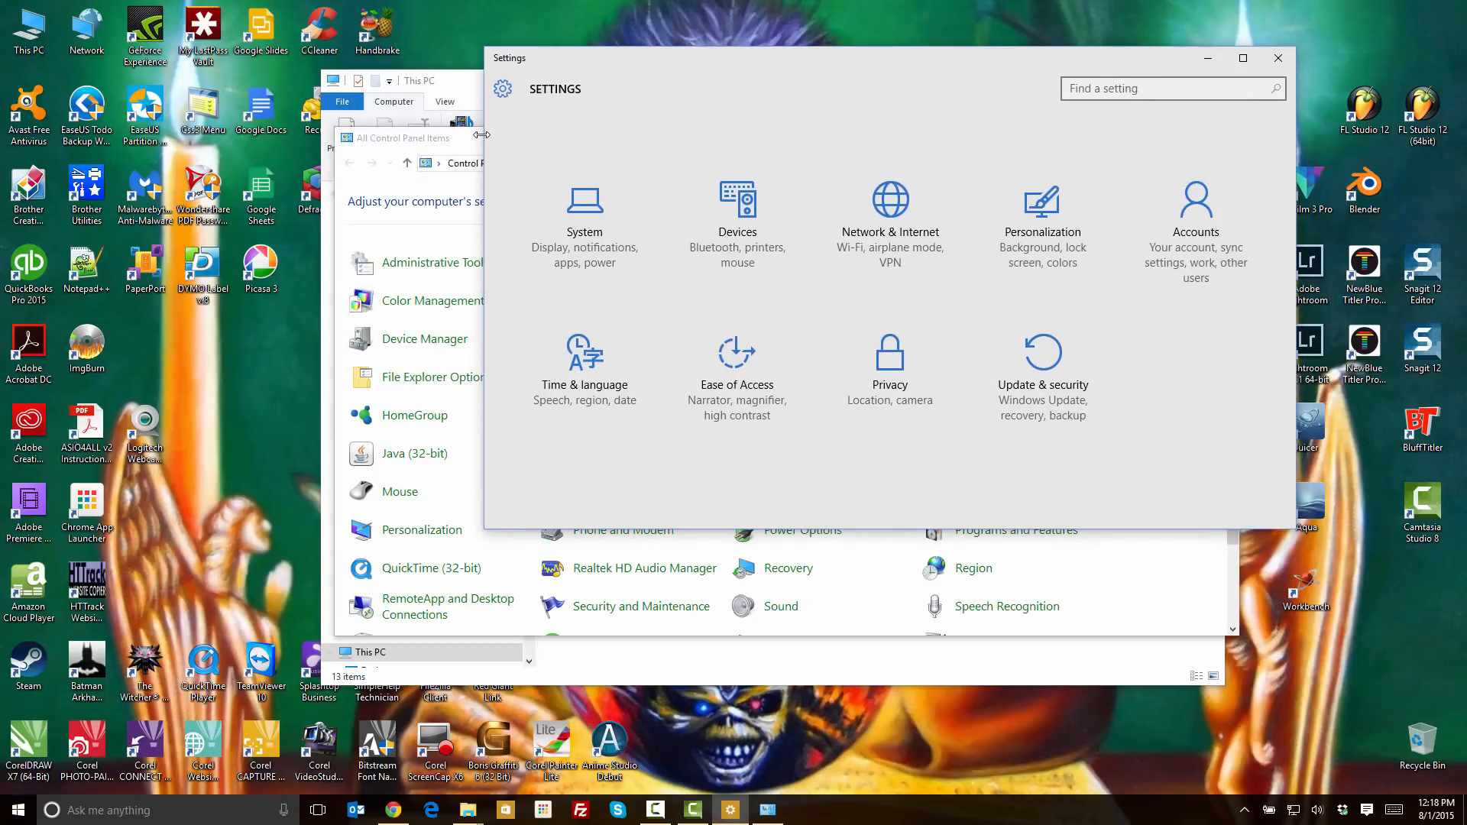
left_click_drag(476, 140, 280, 181)
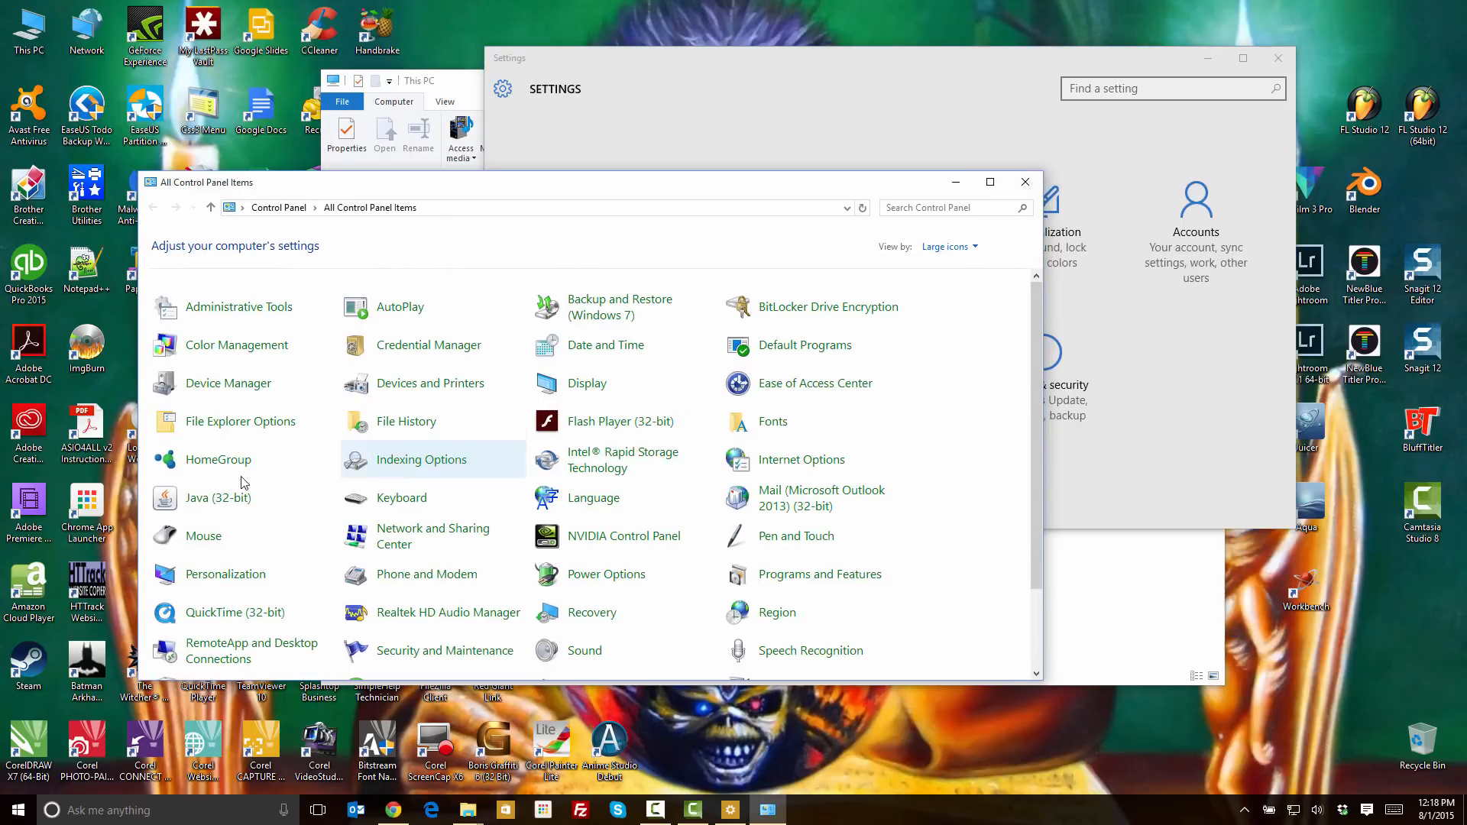
Compare the Settings categories with the full list of Control Panel items, alternating between the two windows.
left_click(699, 55)
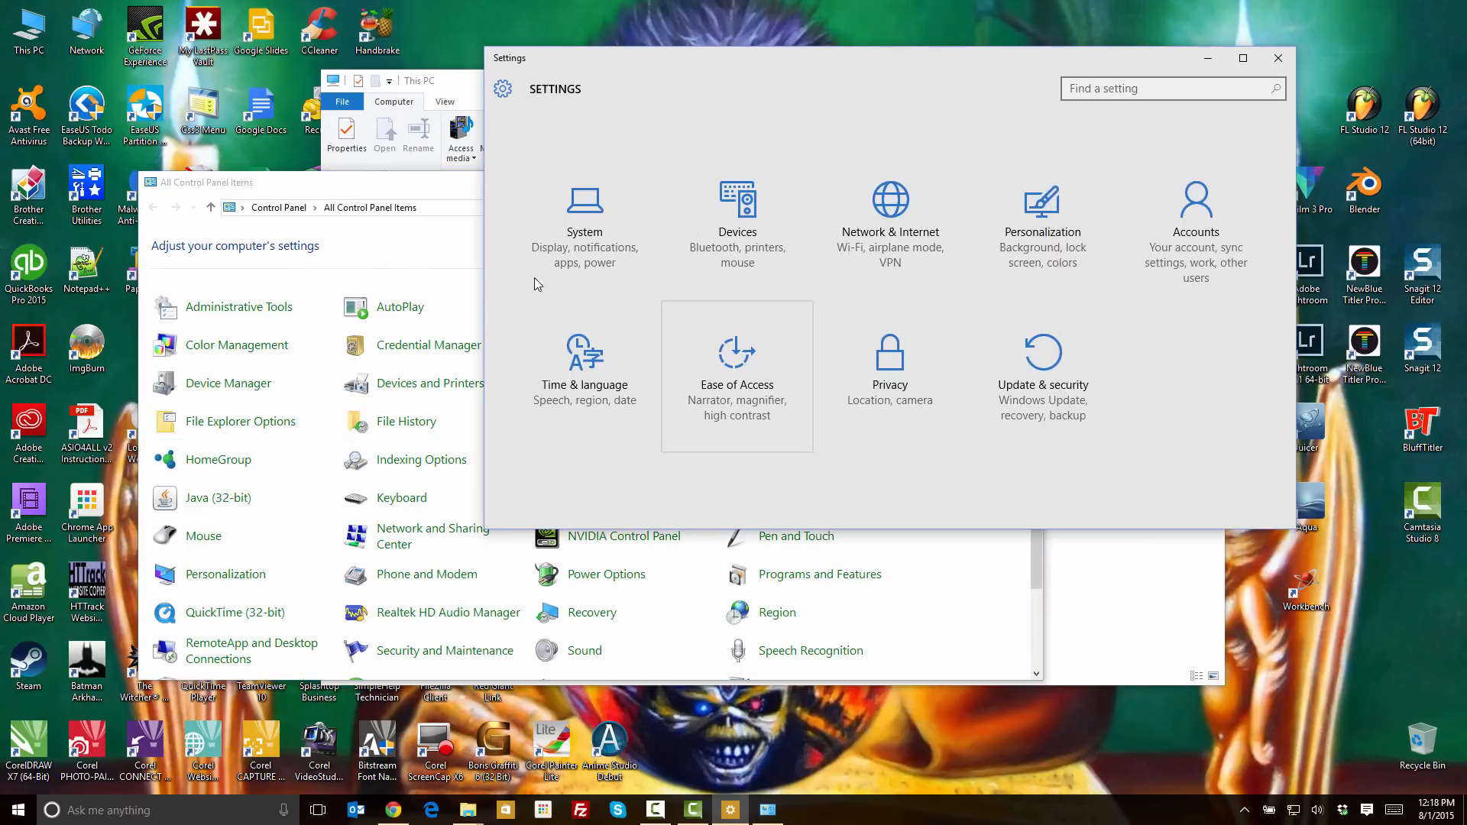
left_click(411, 188)
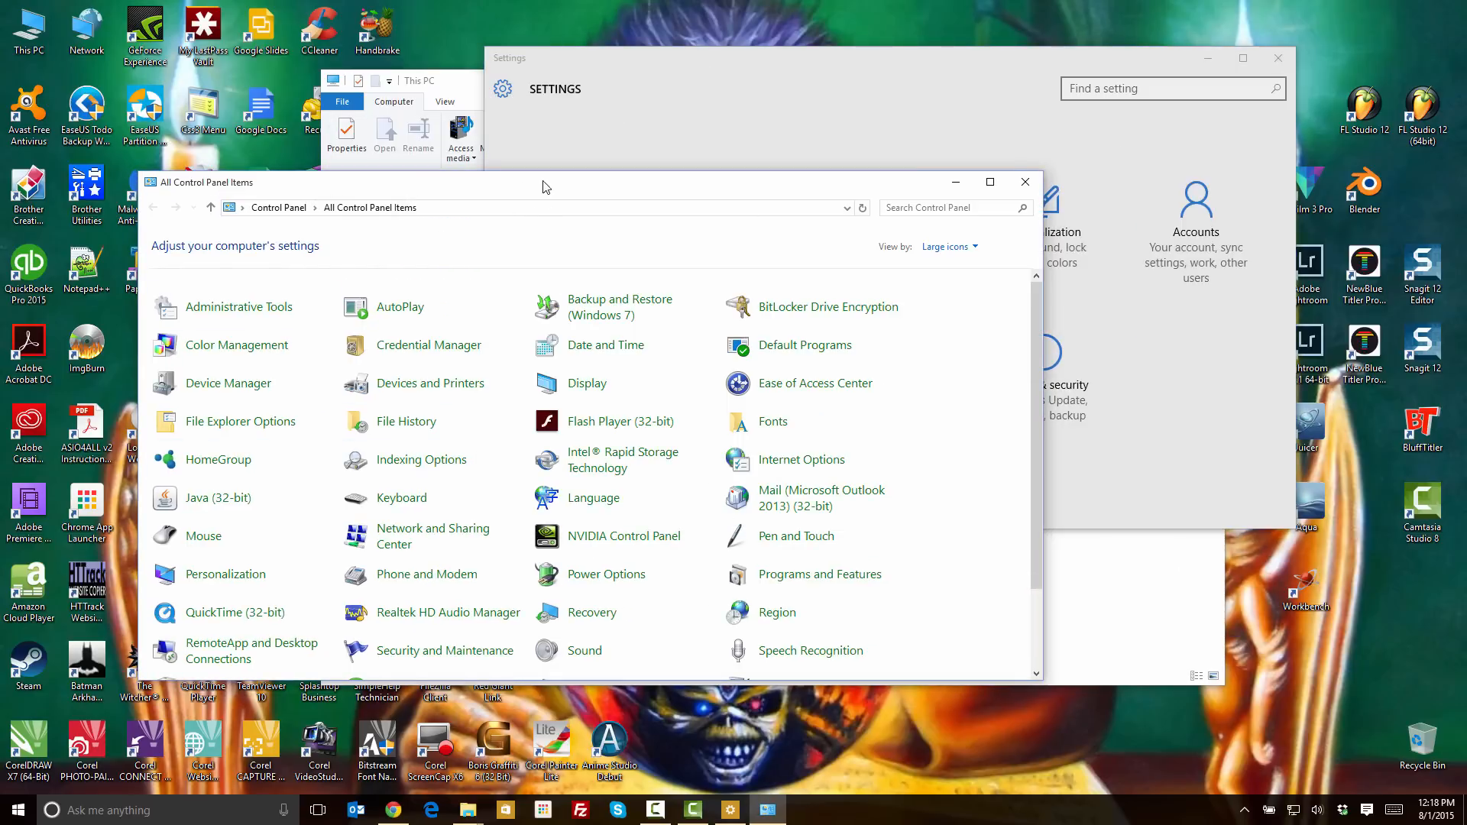
left_click_drag(544, 184, 476, 221)
left_click(730, 57)
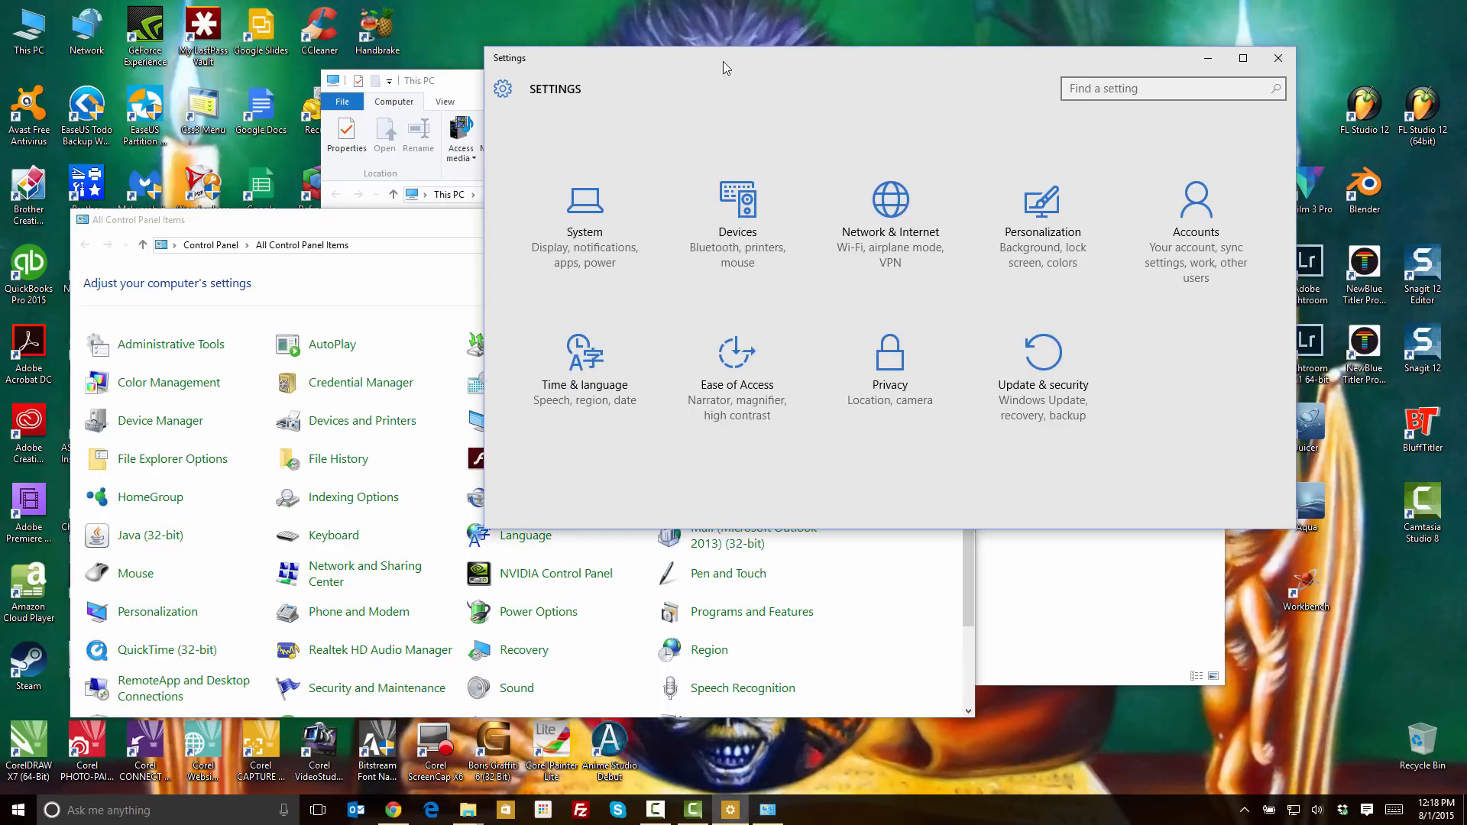
left_click(405, 231)
scroll(673, 615, "down", 2)
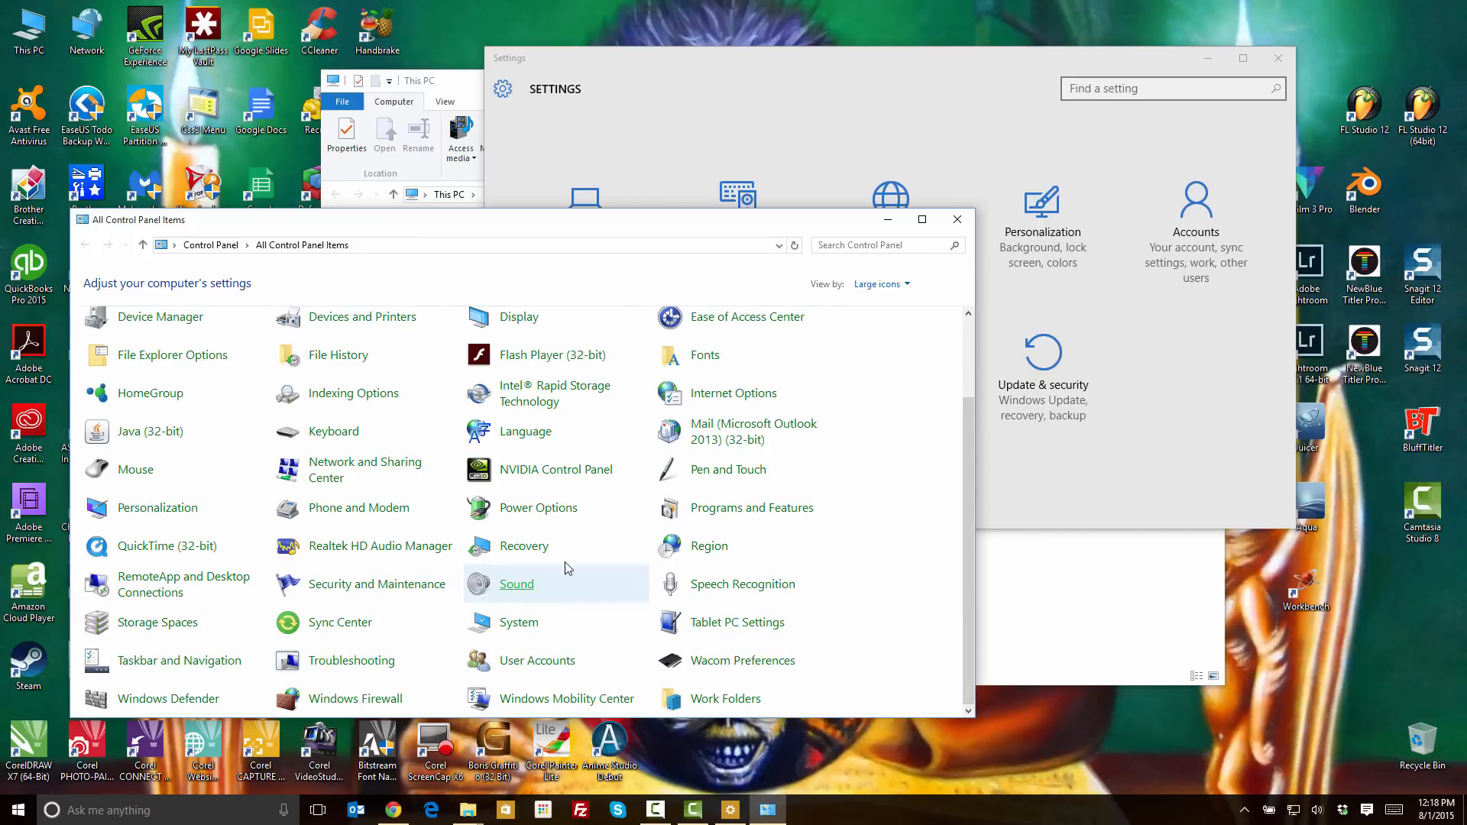
left_click(731, 57)
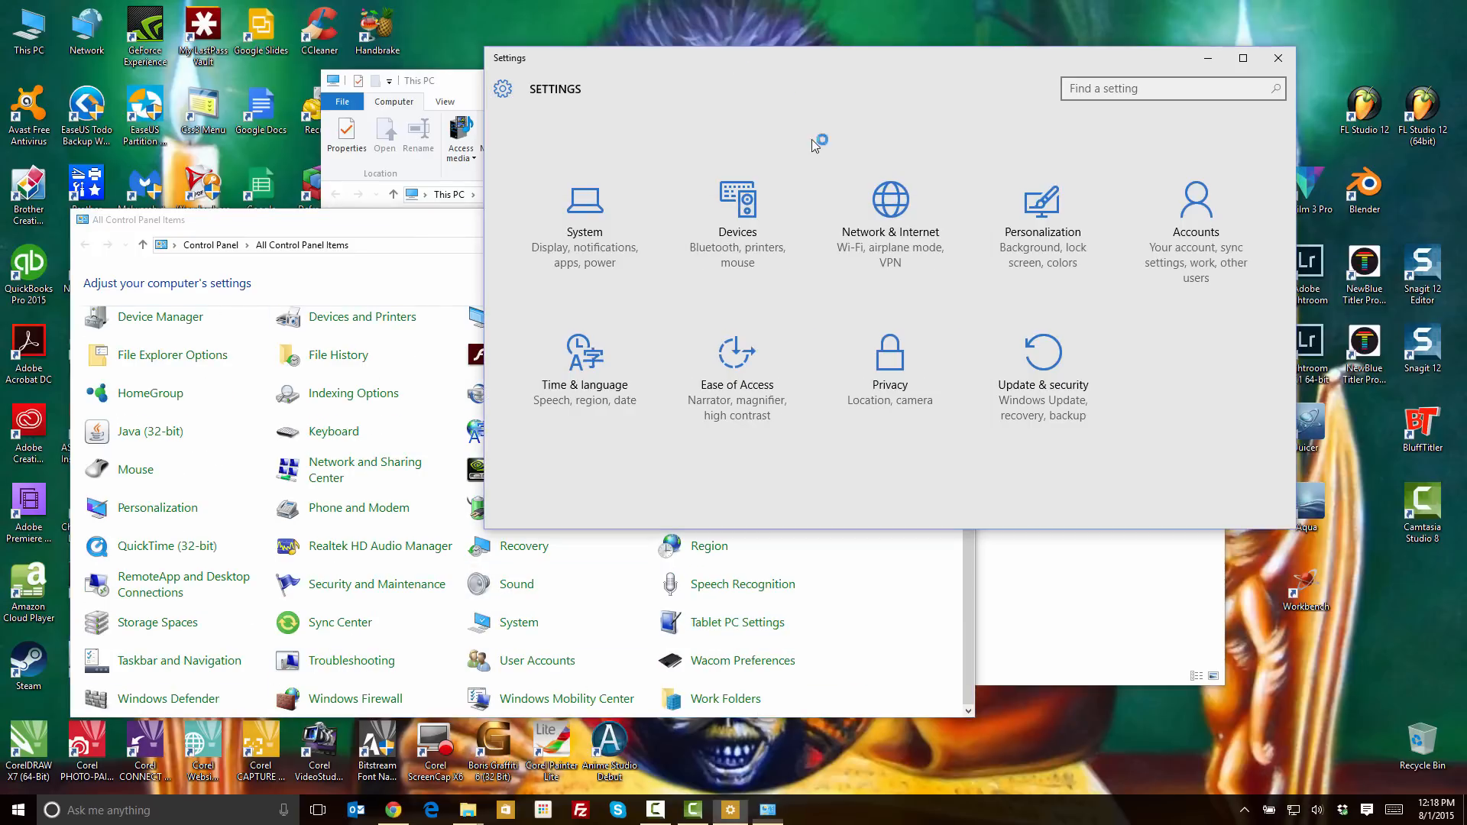
View the Windows Update page under Update & security and return to the main Settings categories.
left_click(1043, 369)
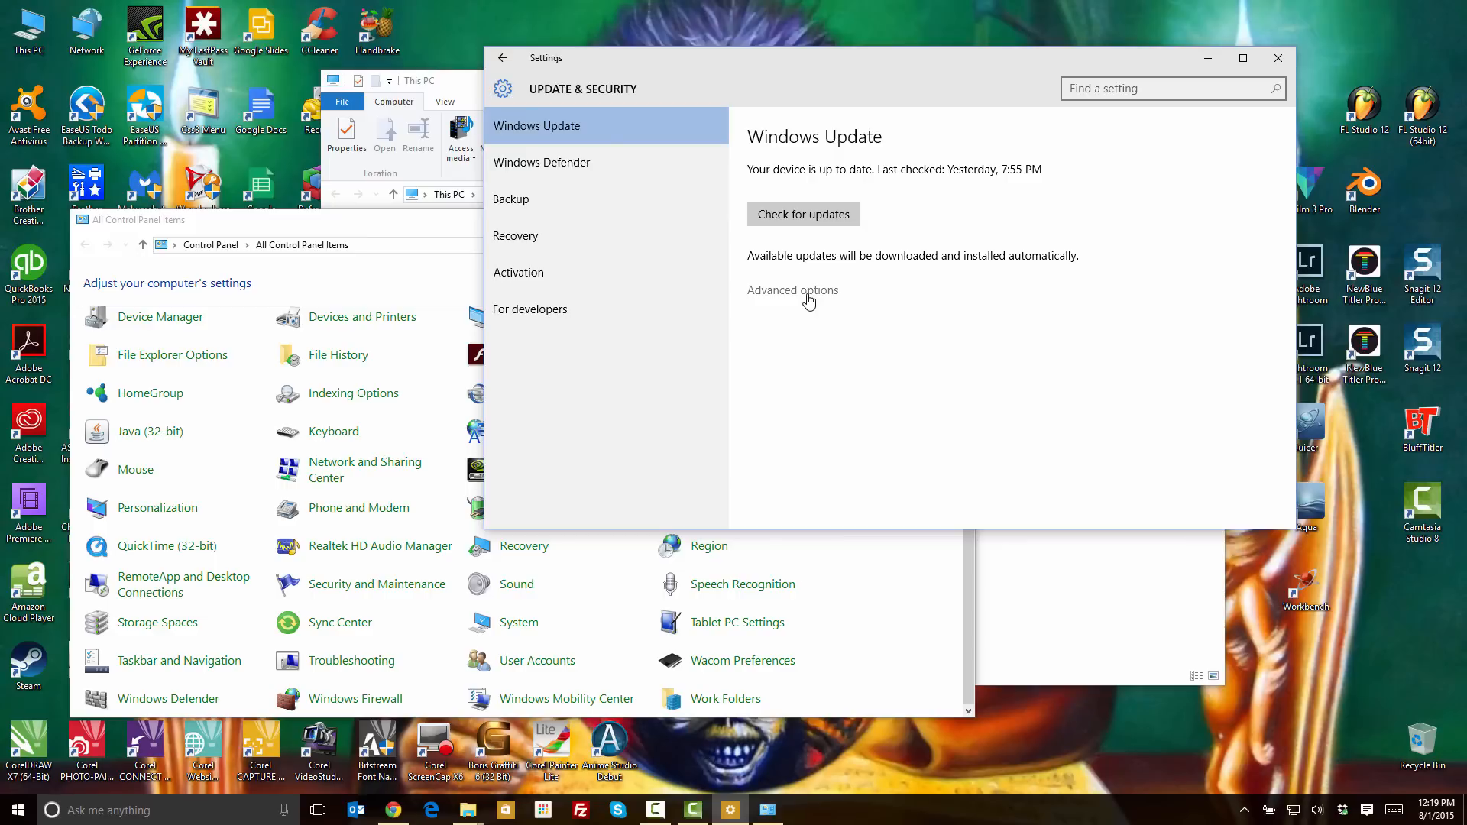
left_click(504, 60)
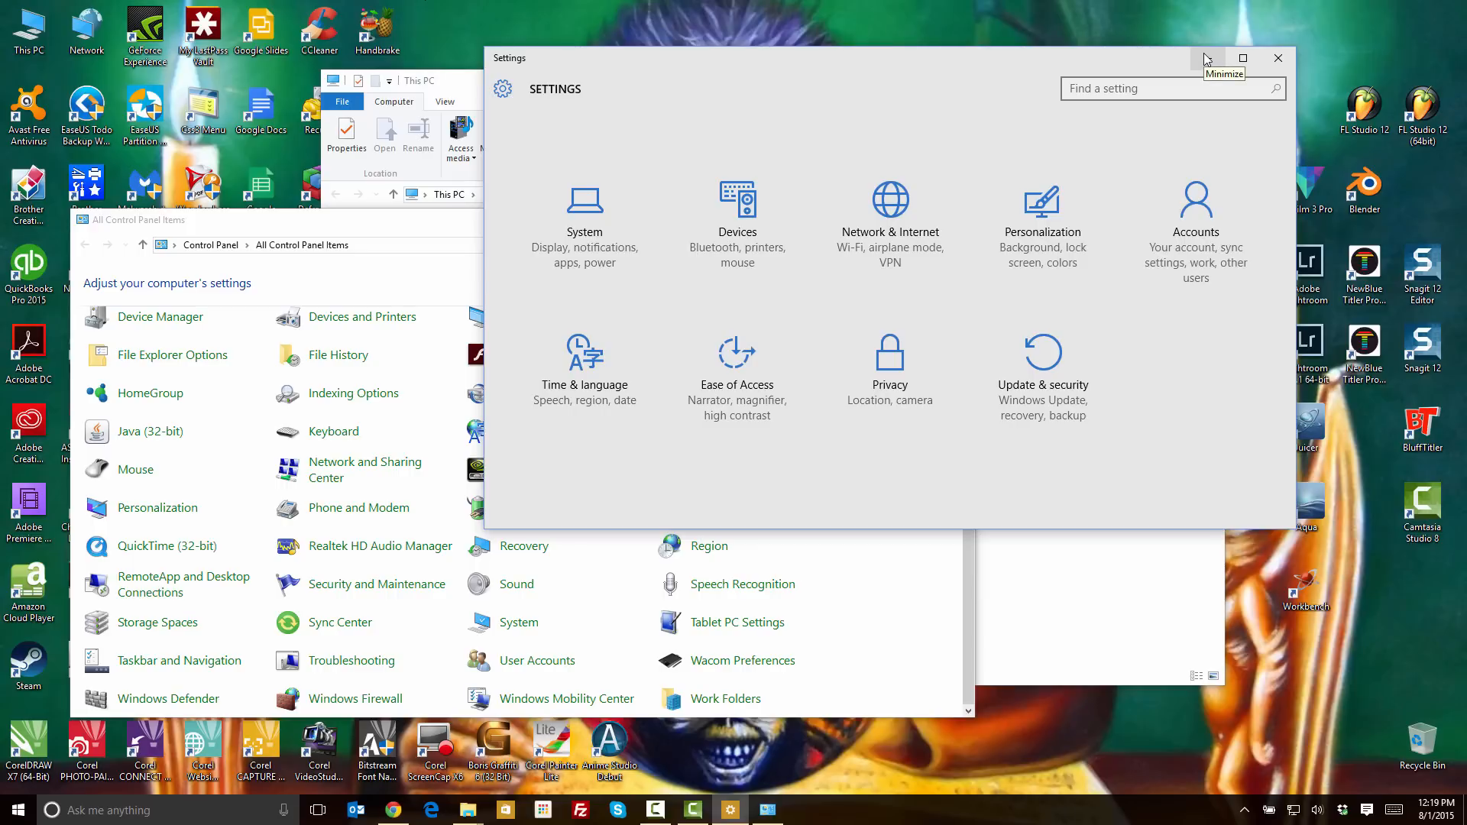
Turn on showing color on Start, taskbar and action center in the Personalization colors, and check the Start menu's look.
left_click(1043, 219)
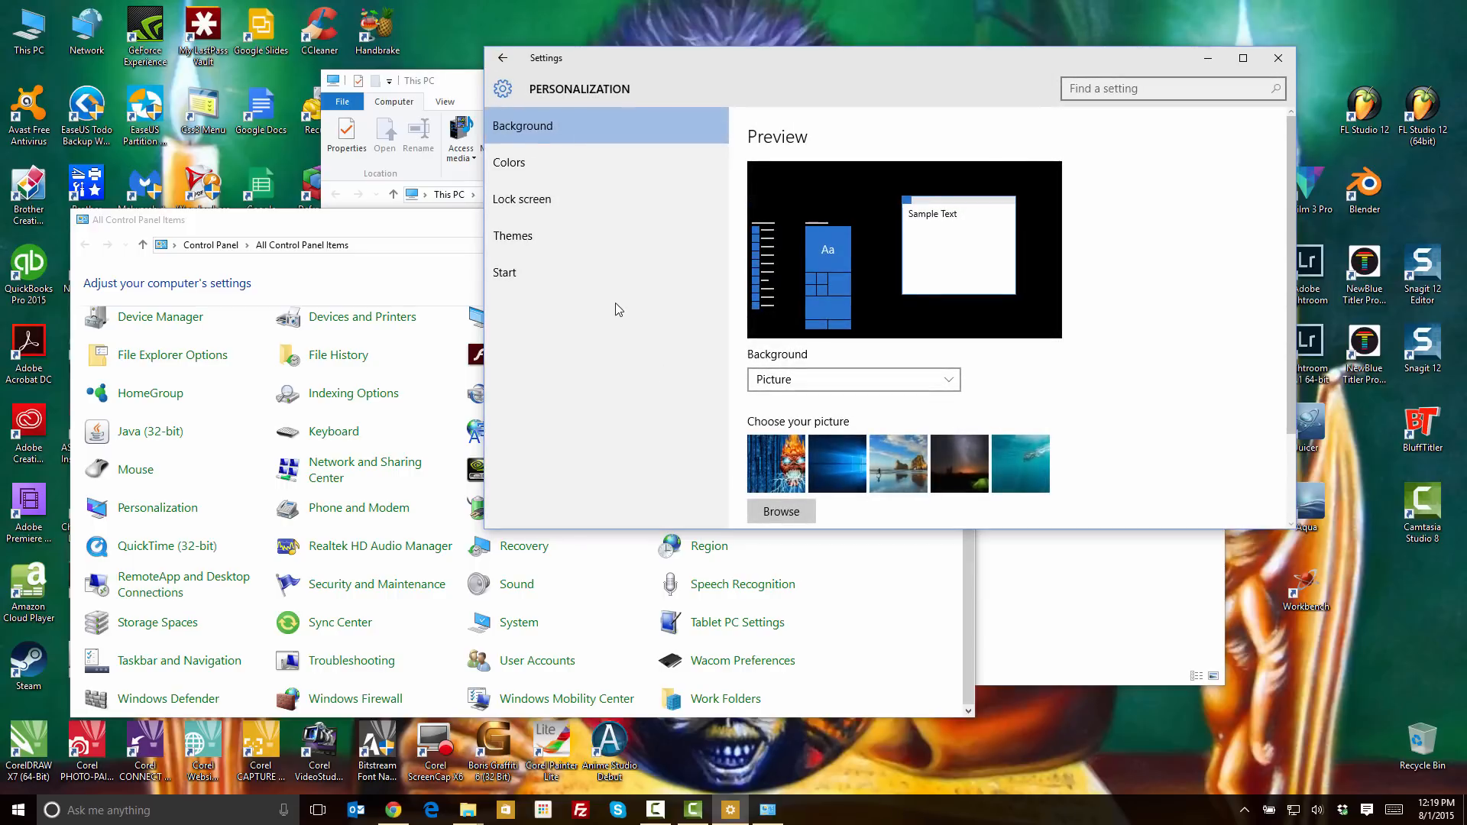
left_click(523, 165)
scroll(911, 445, "down", 1)
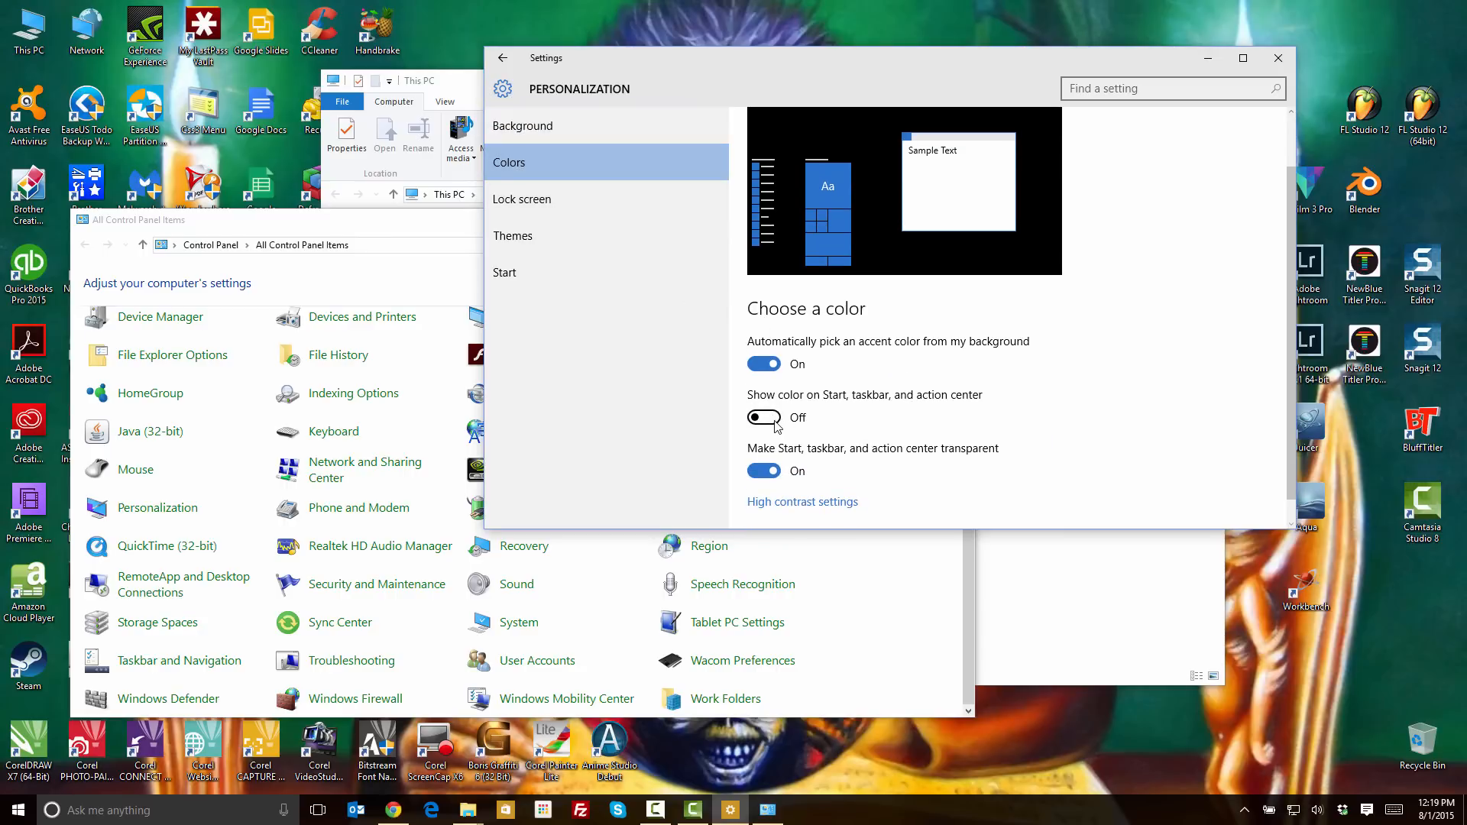
left_click(764, 417)
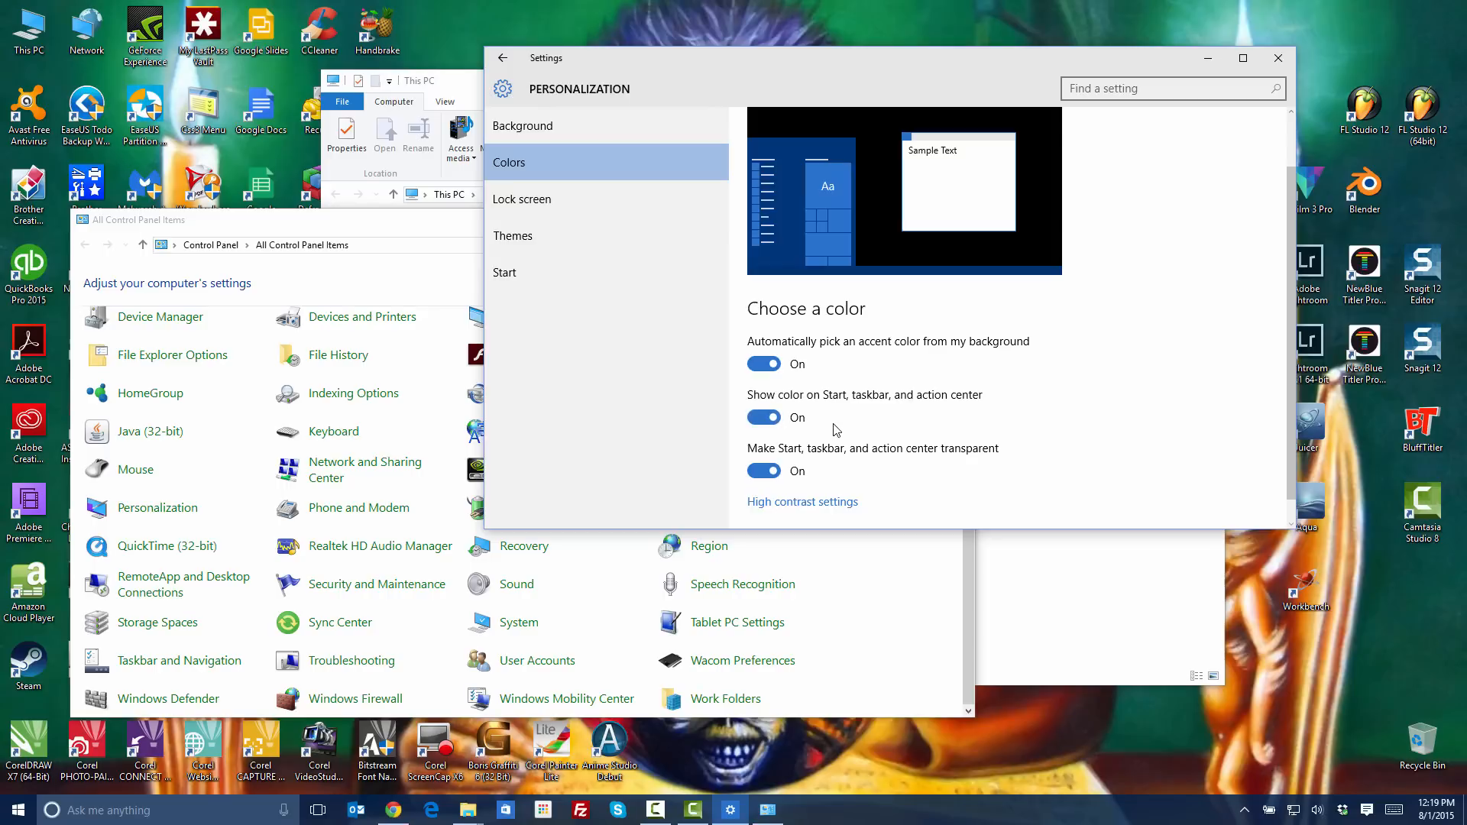
left_click(18, 810)
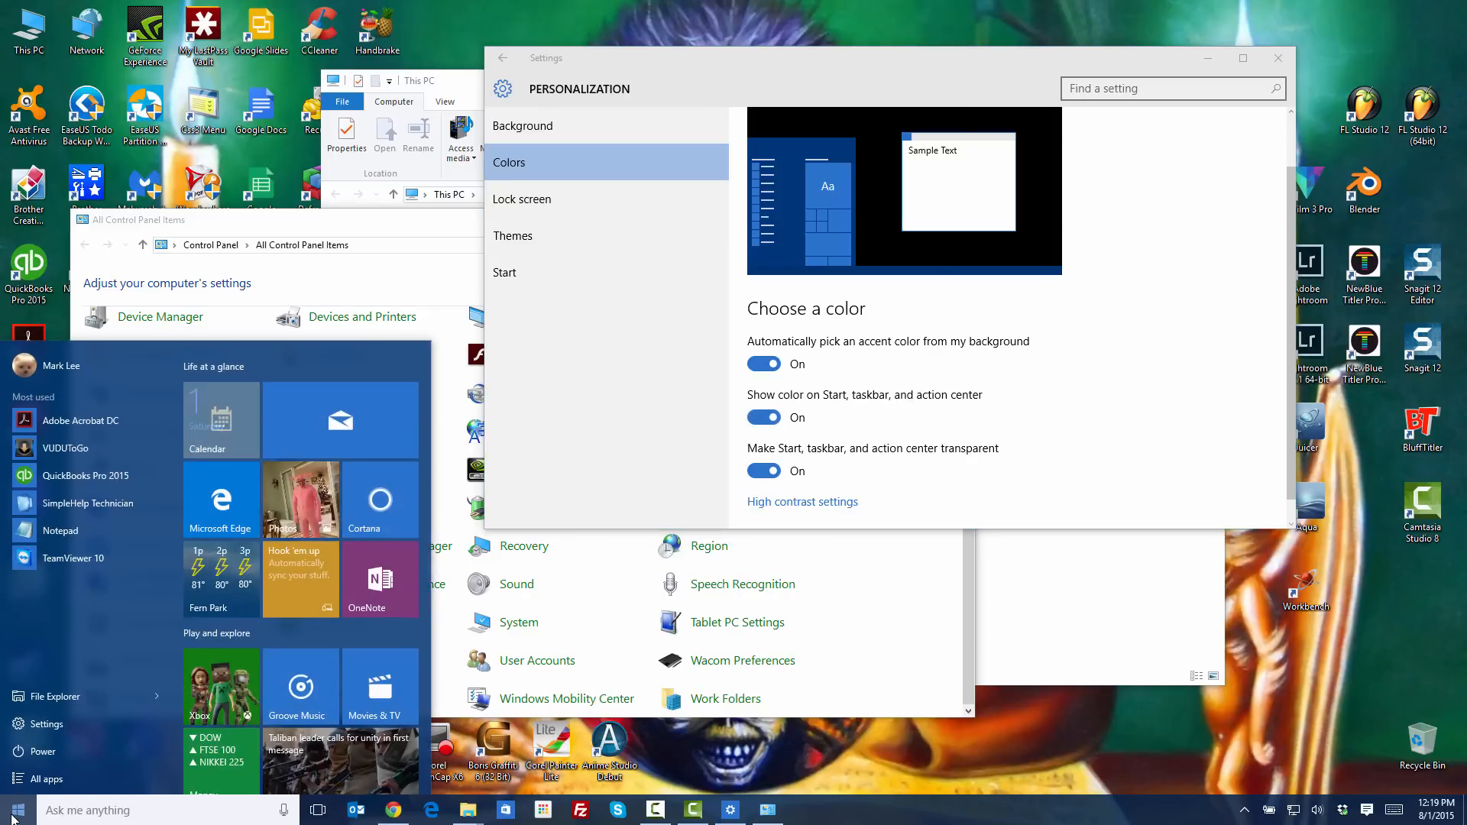
left_click(598, 823)
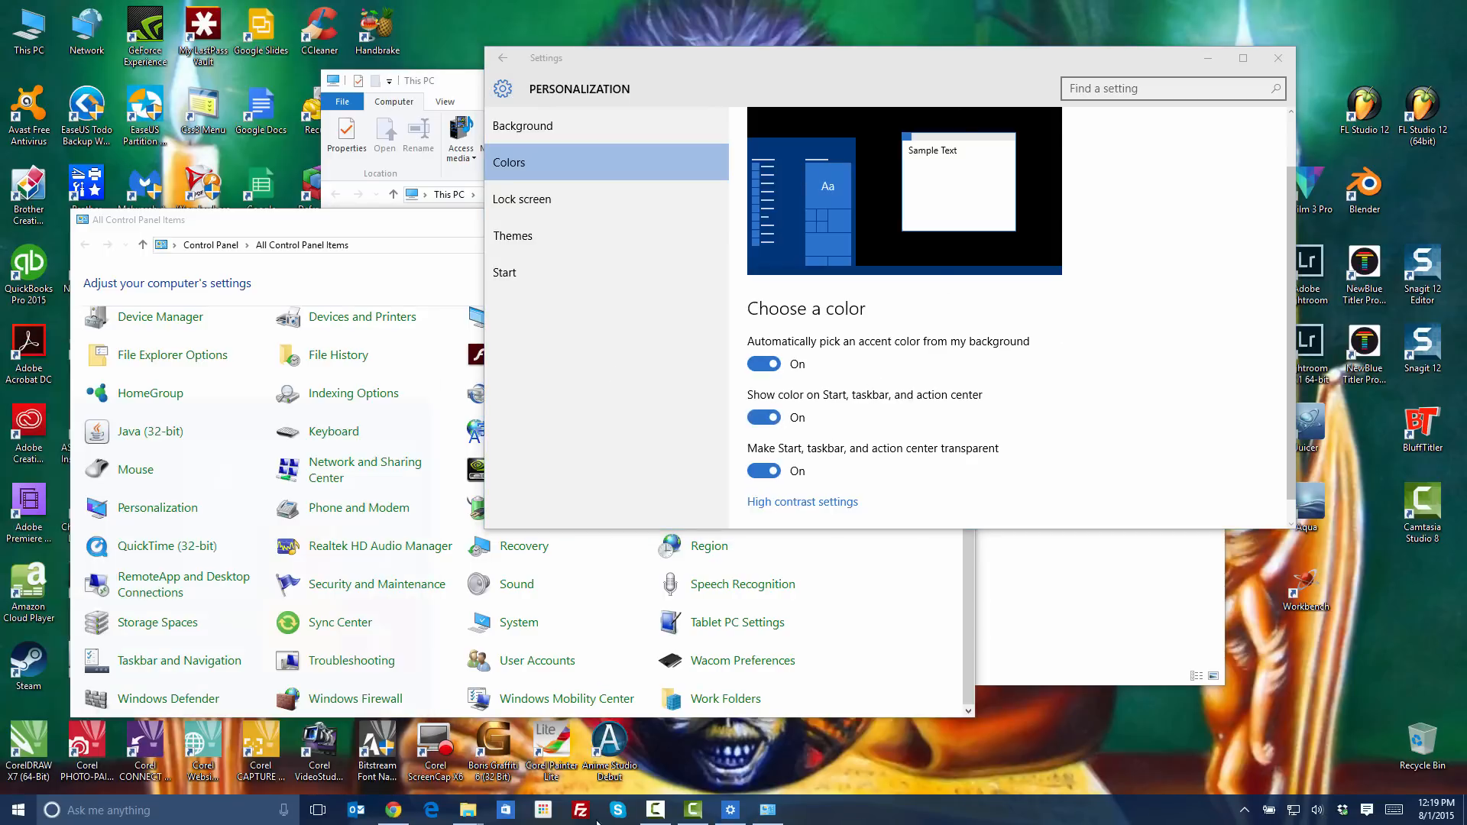
Close the Settings, All Control Panel Items and This PC windows to clear the desktop.
left_click(1277, 58)
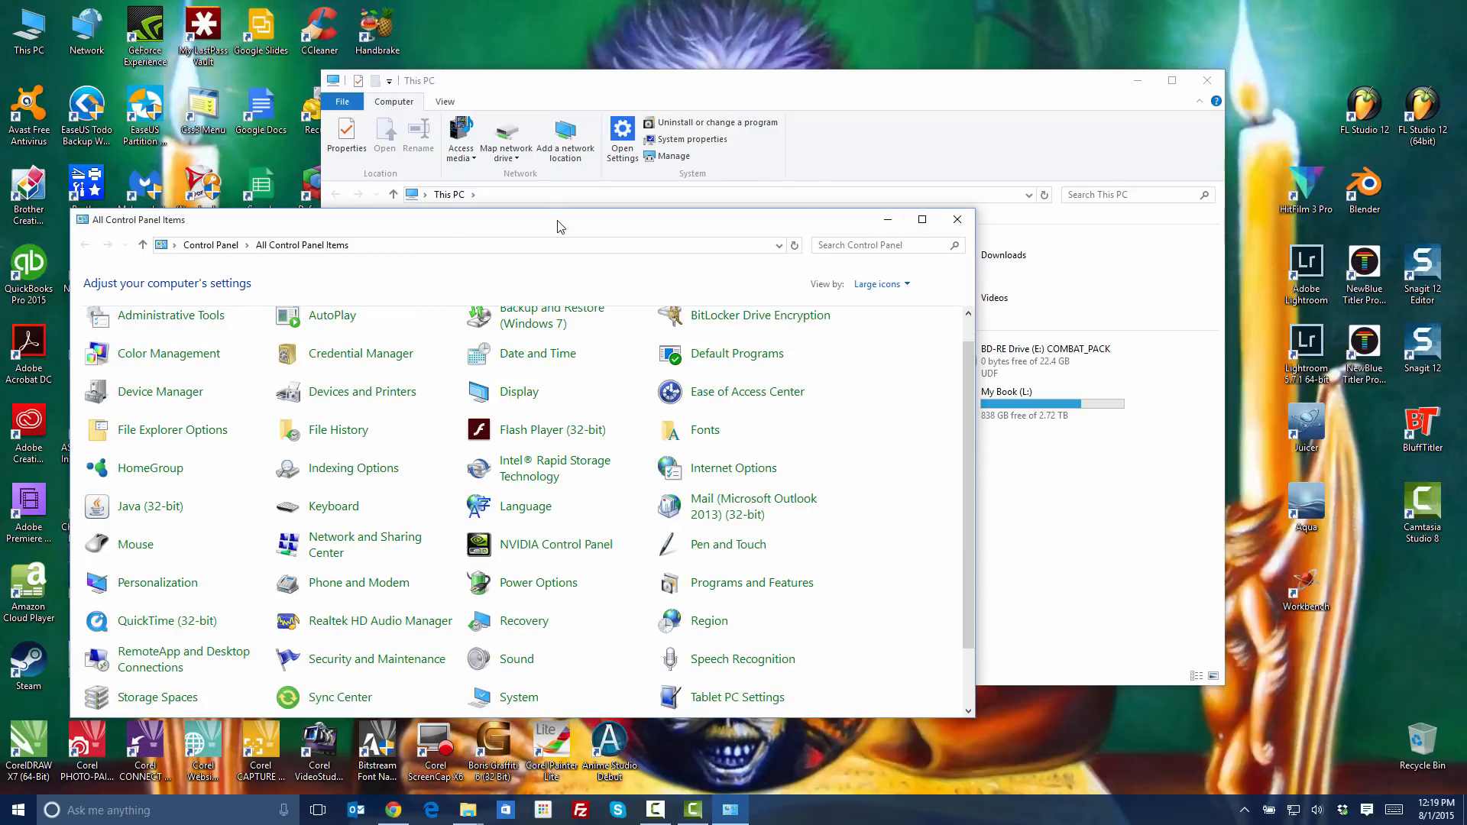
left_click_drag(561, 222, 707, 196)
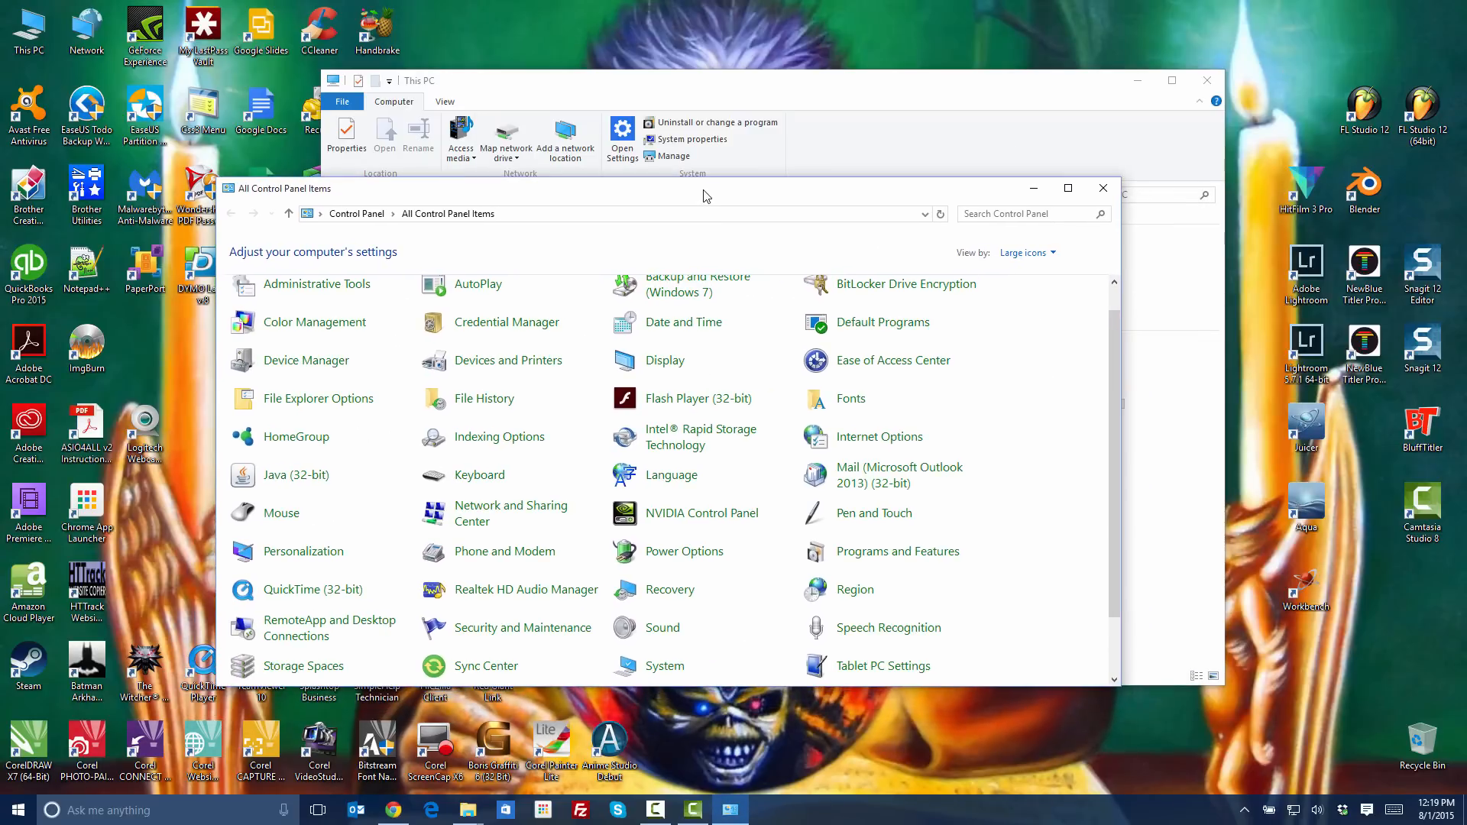
left_click(1103, 191)
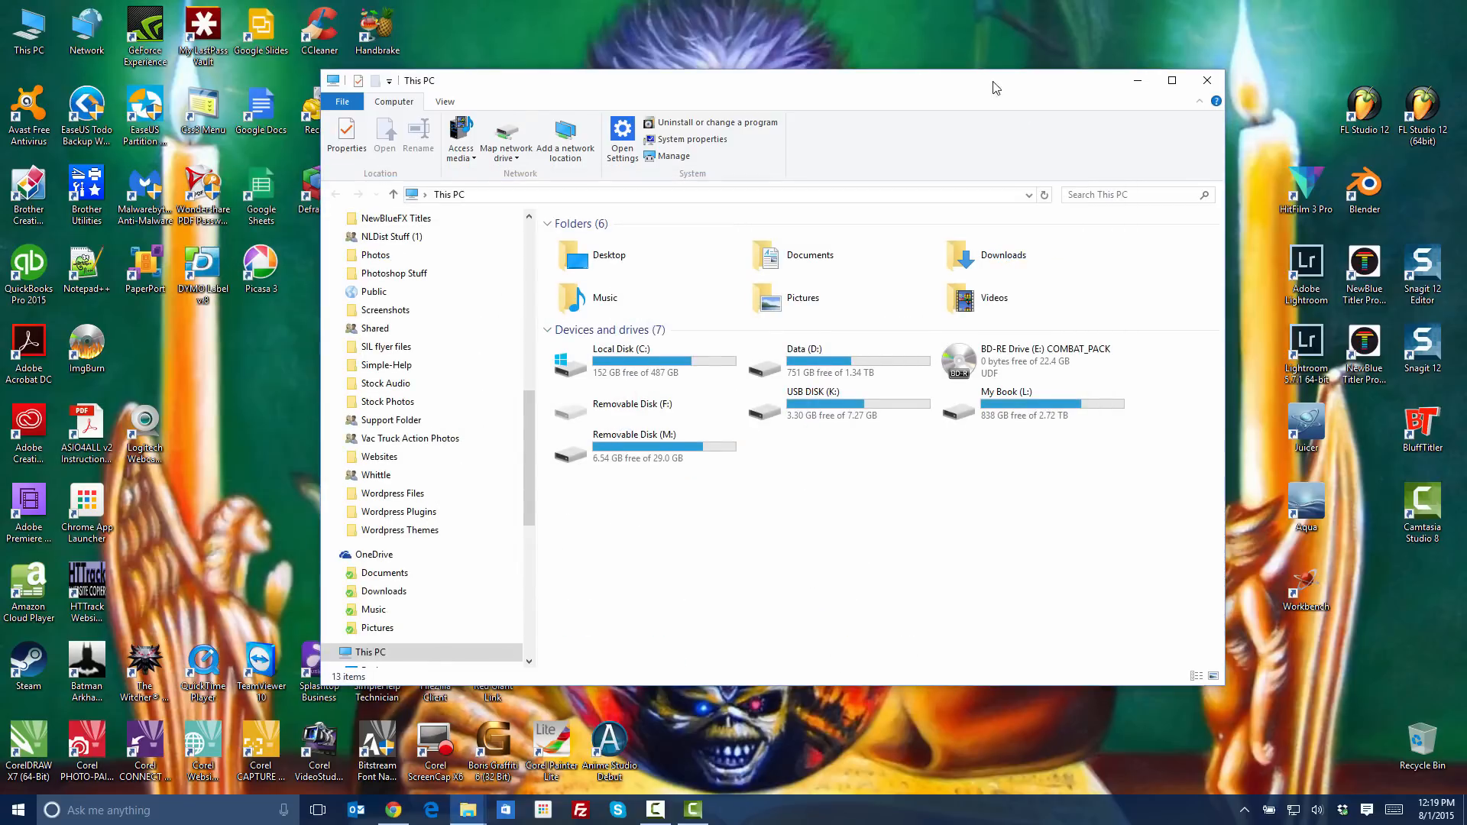
left_click_drag(992, 85, 1031, 86)
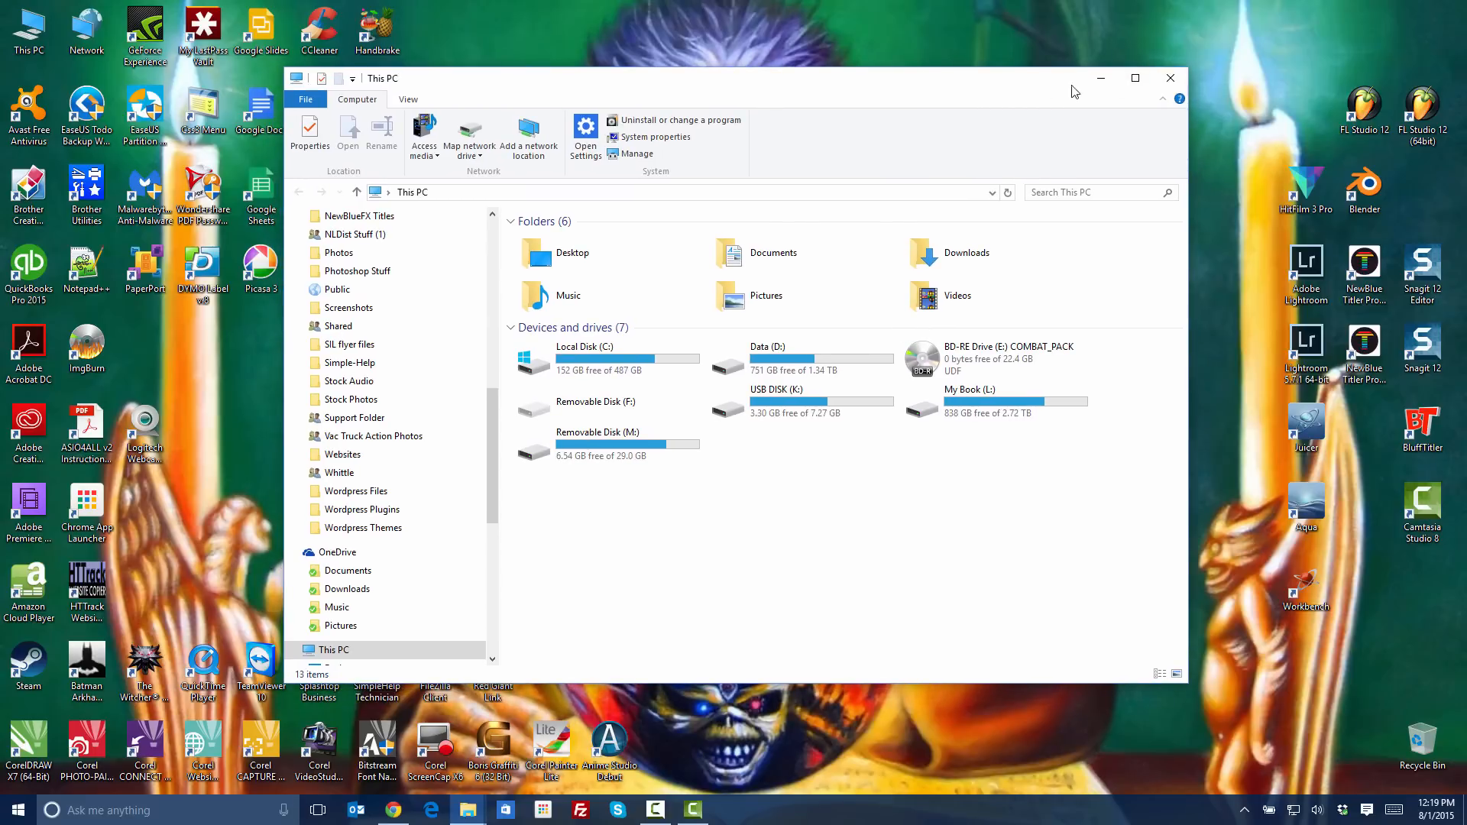
left_click(1171, 80)
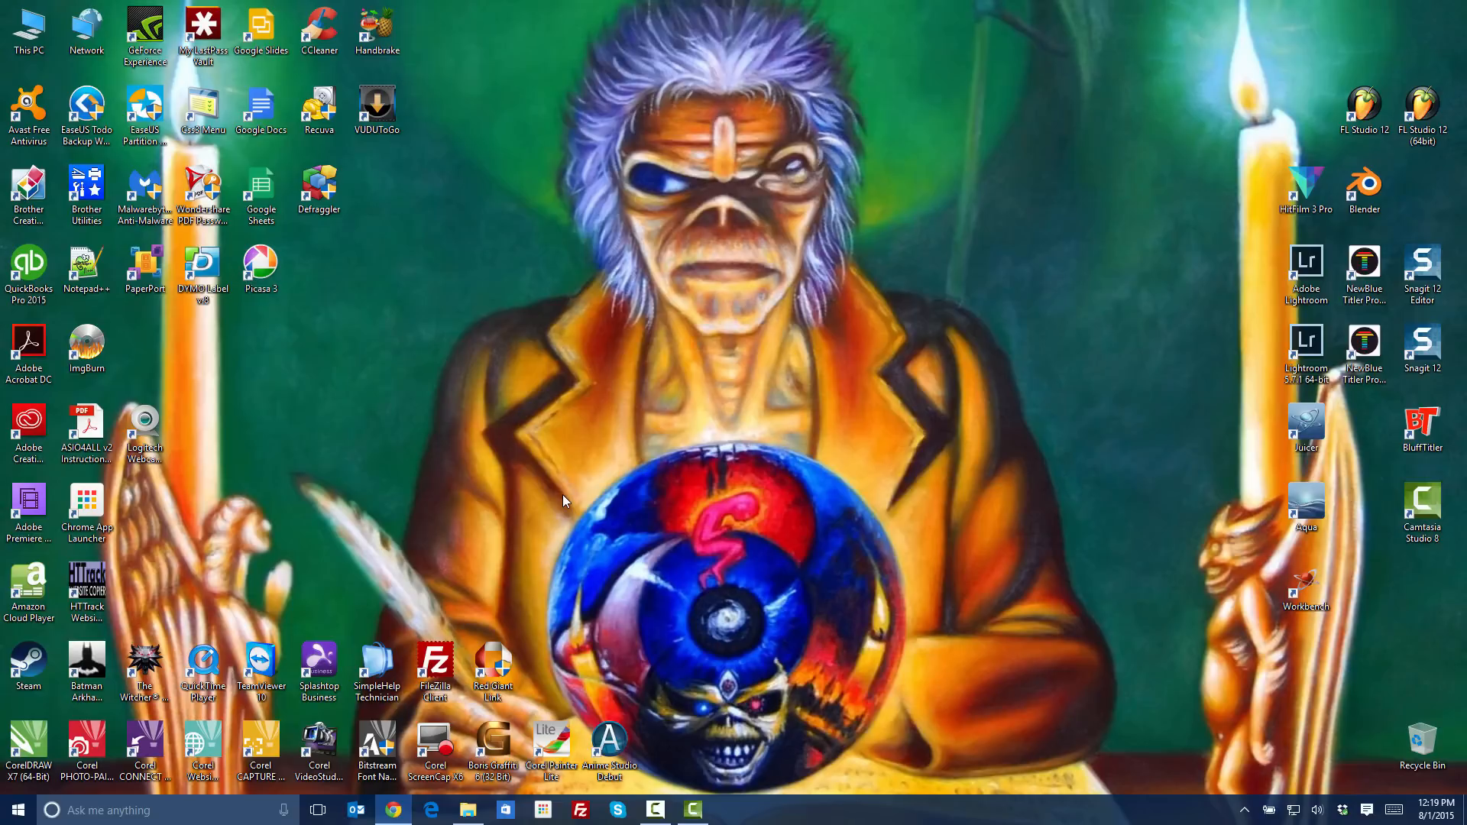
left_click(394, 809)
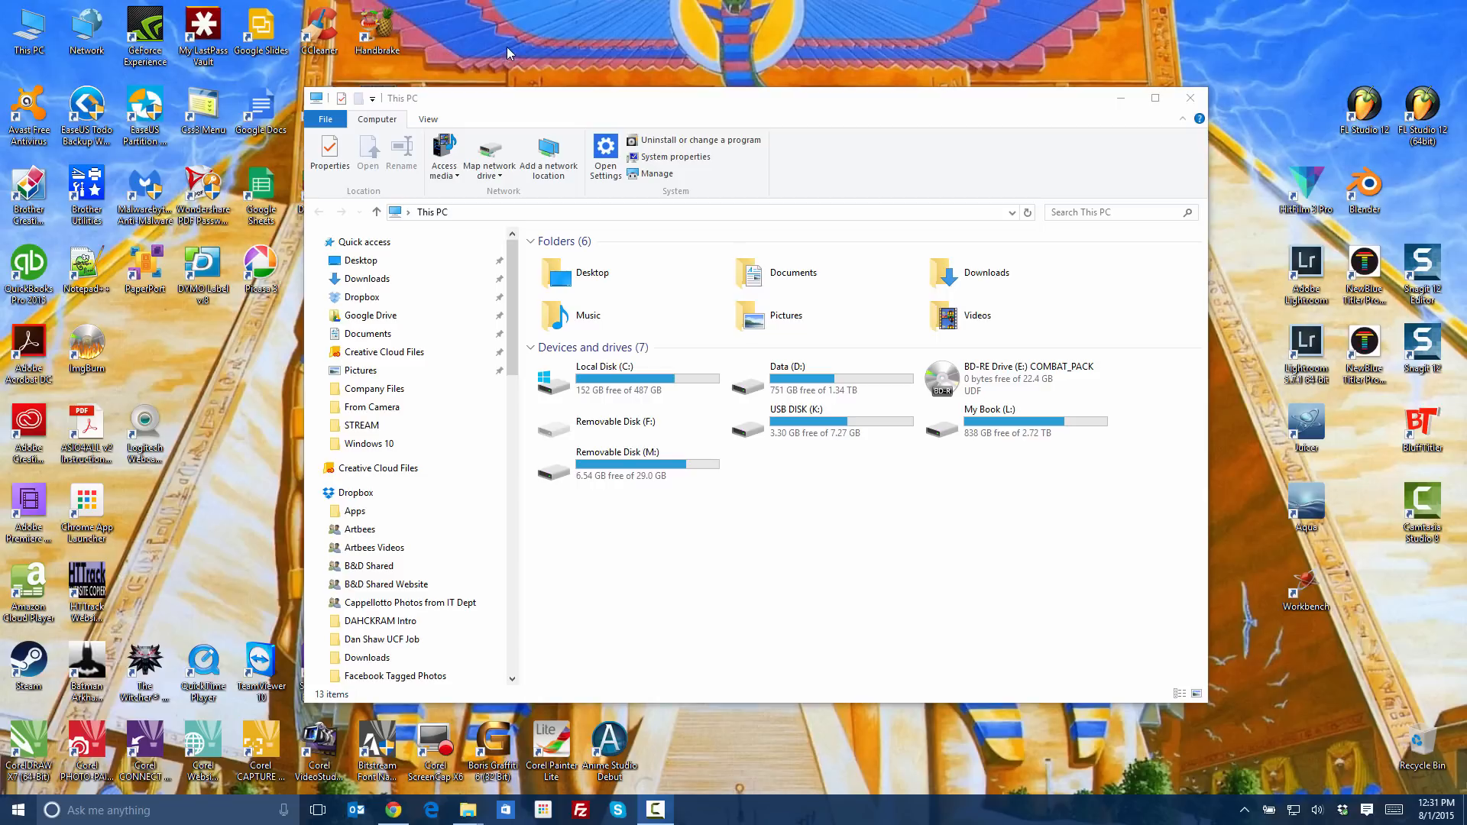
Open the system properties of This PC from its desktop icon.
right_click(30, 32)
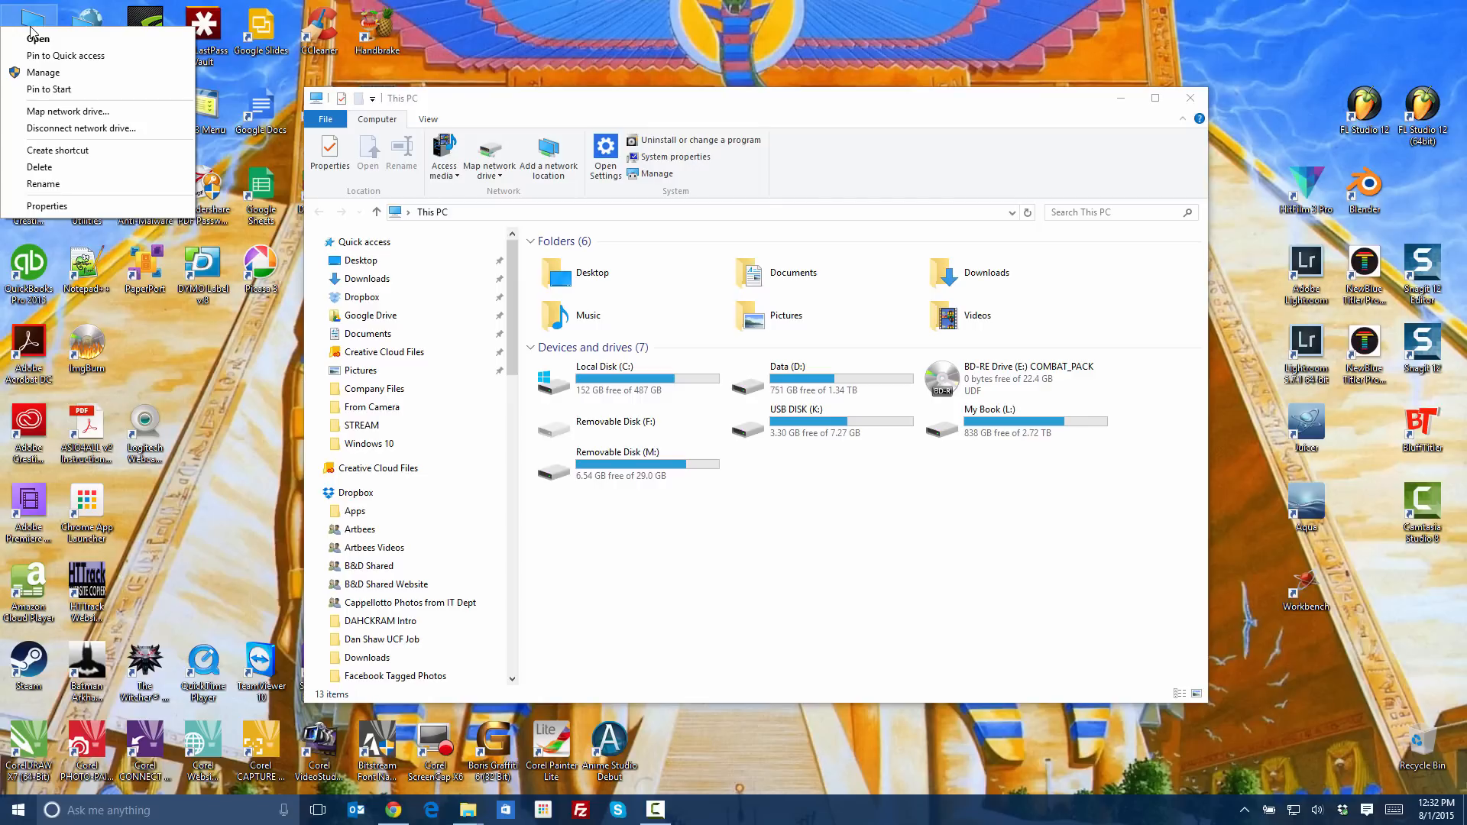
key("Escape")
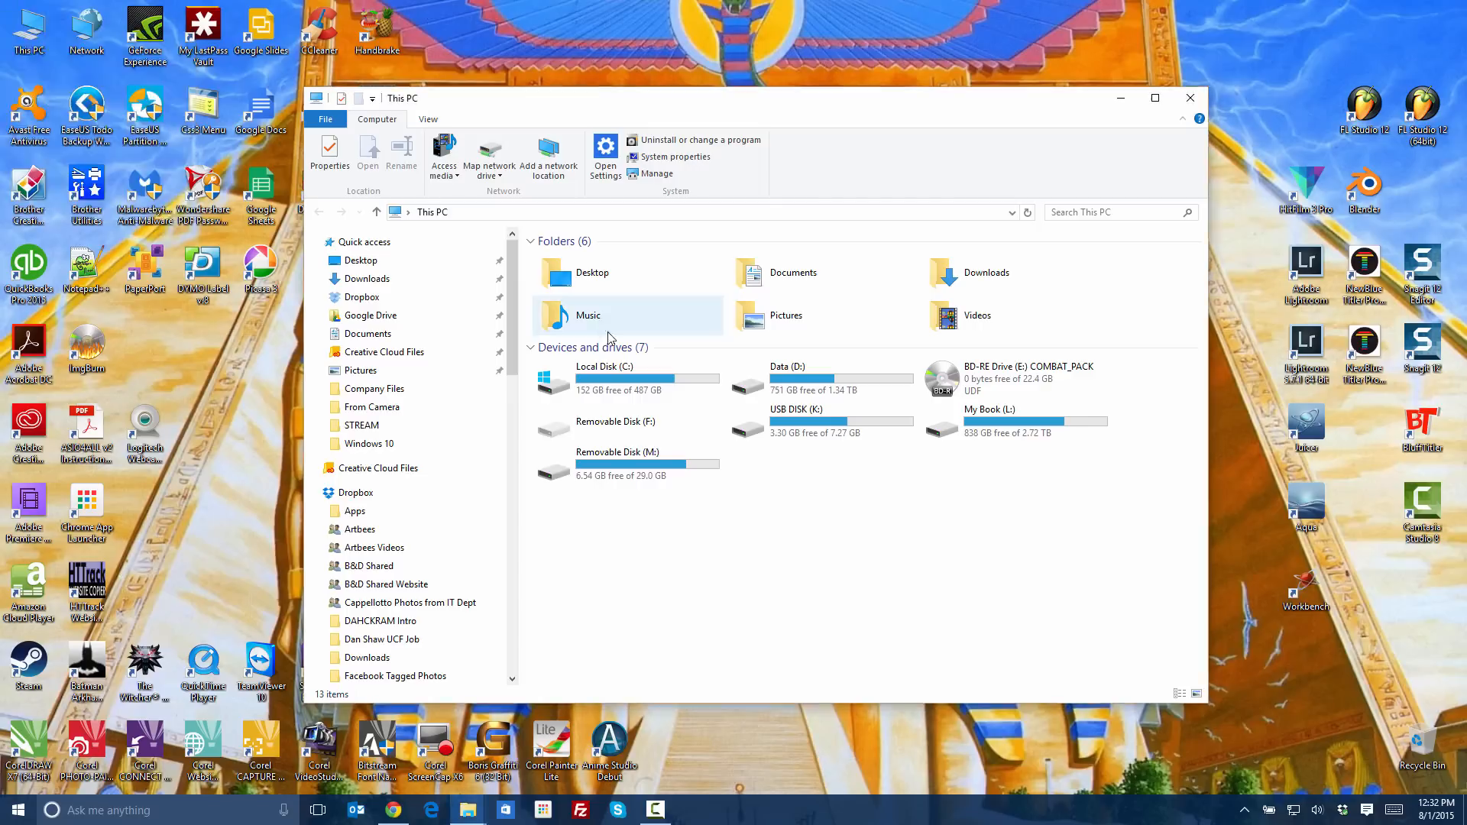
right_click(19, 39)
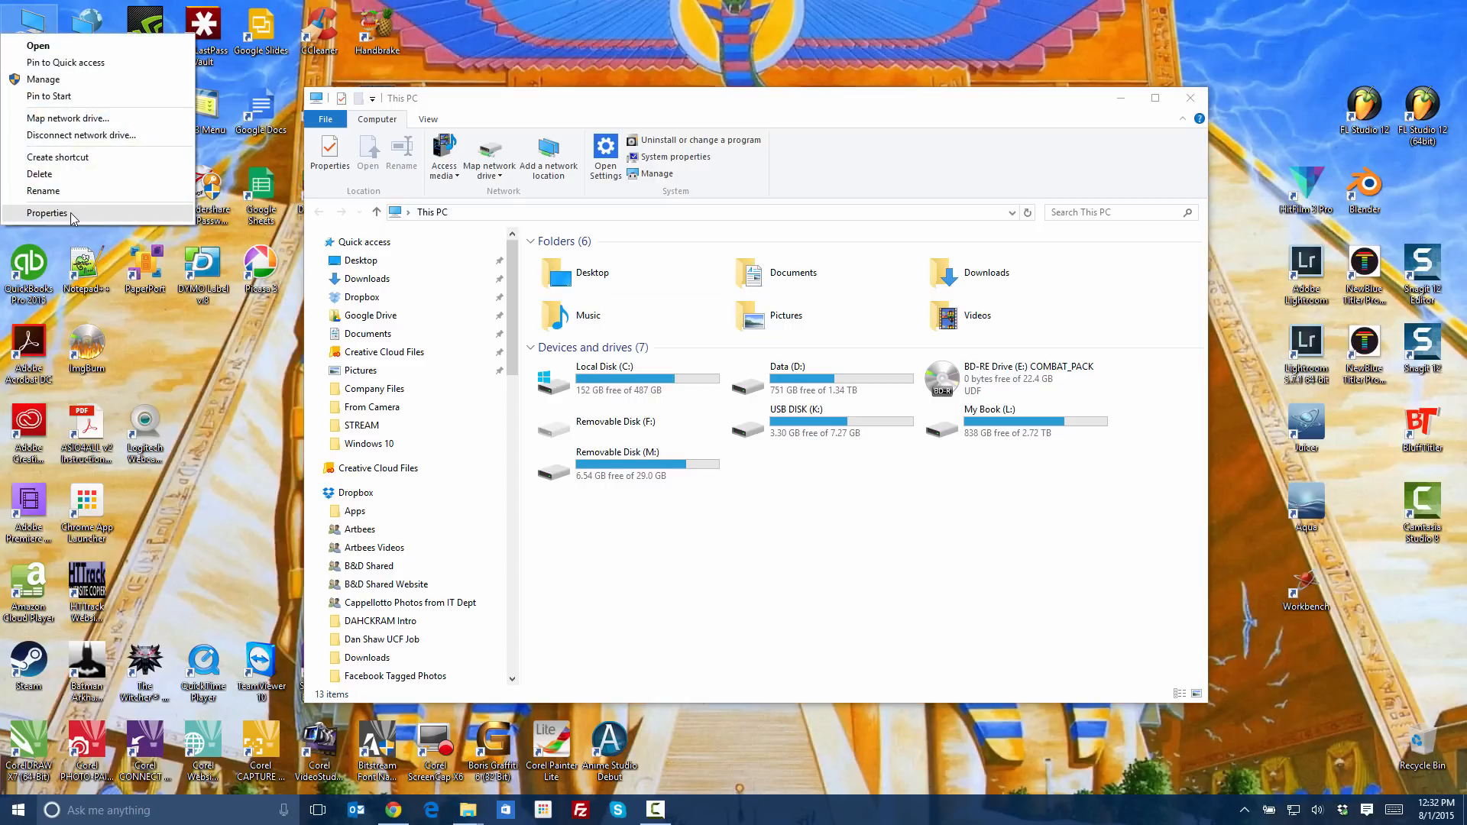
left_click(47, 213)
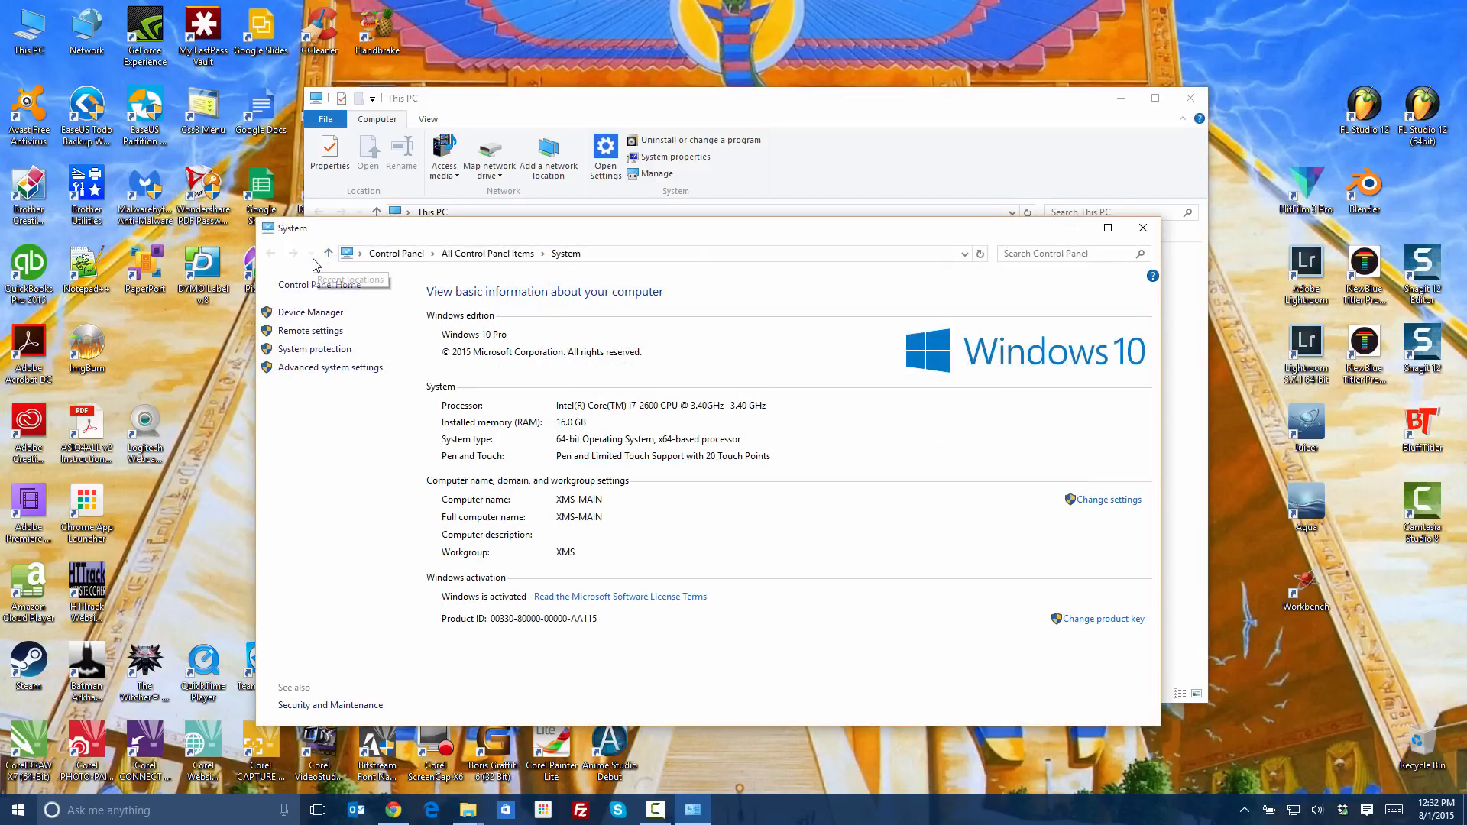
Open Device Manager from the System window, reposition it and expand the Human Interface Devices category.
left_click(308, 312)
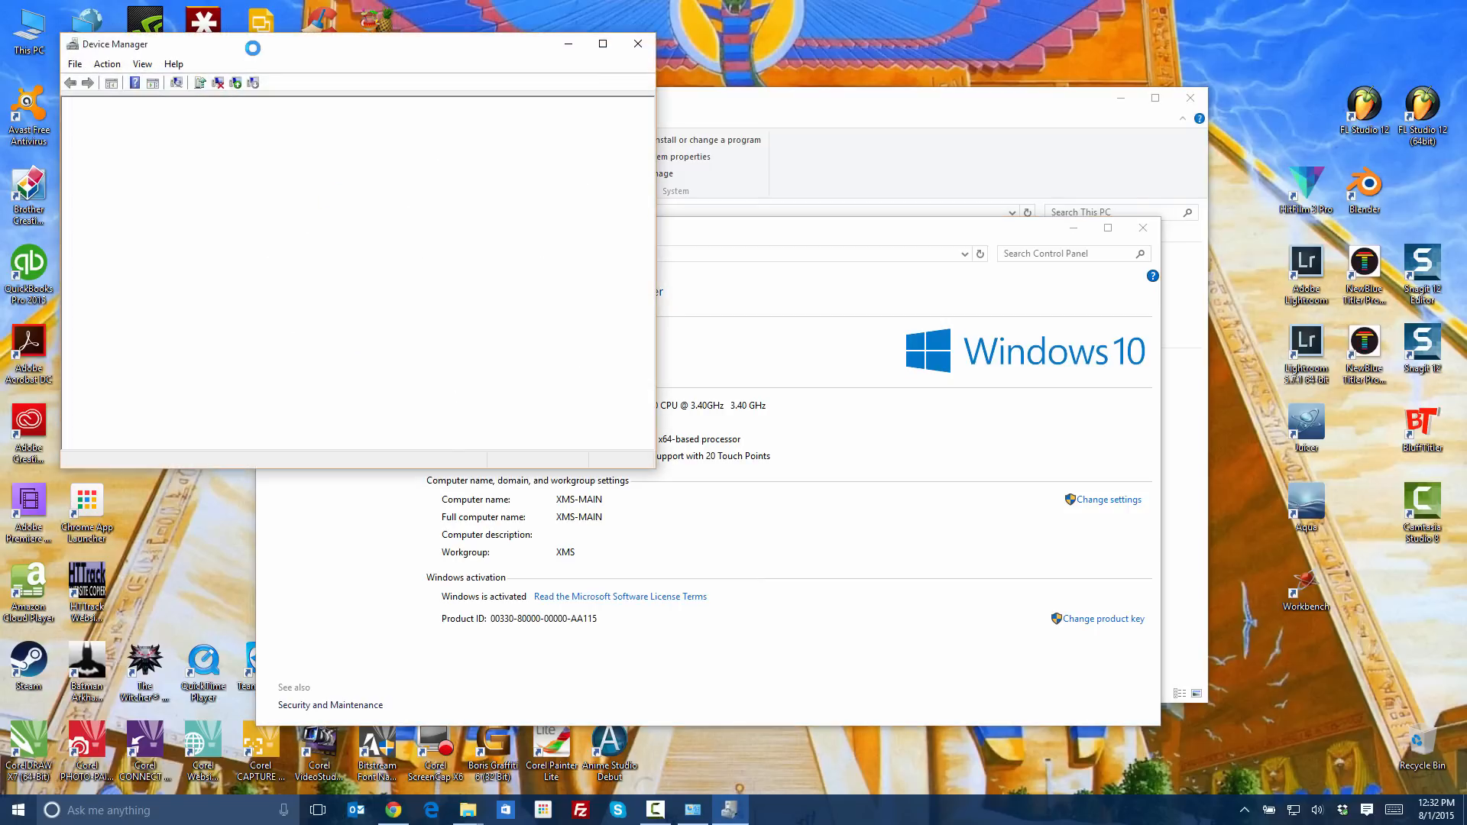
left_click_drag(258, 52, 350, 72)
left_click(179, 217)
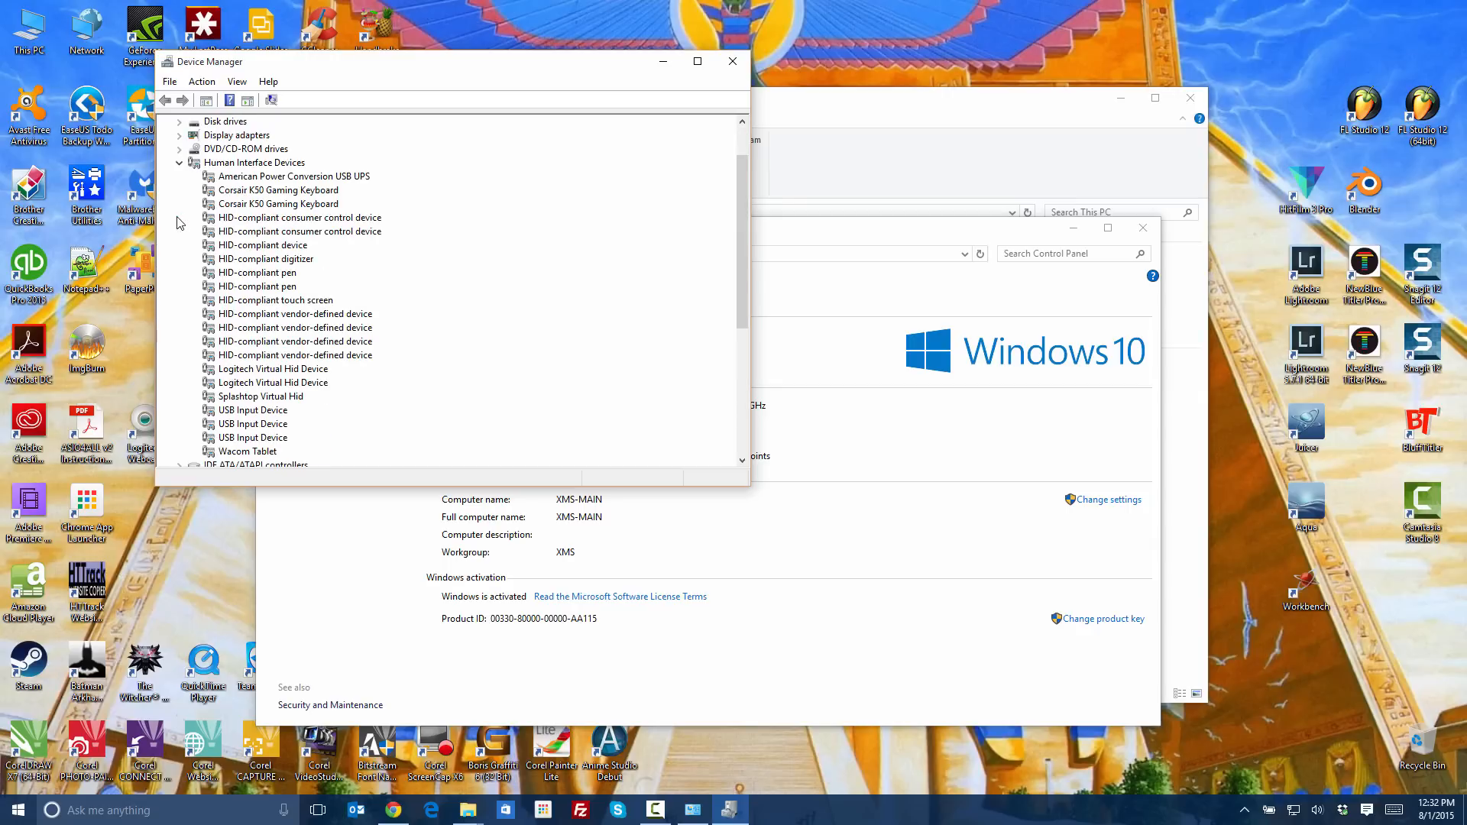
Disable the HID-compliant touch screen device and close Device Manager.
left_click(255, 302)
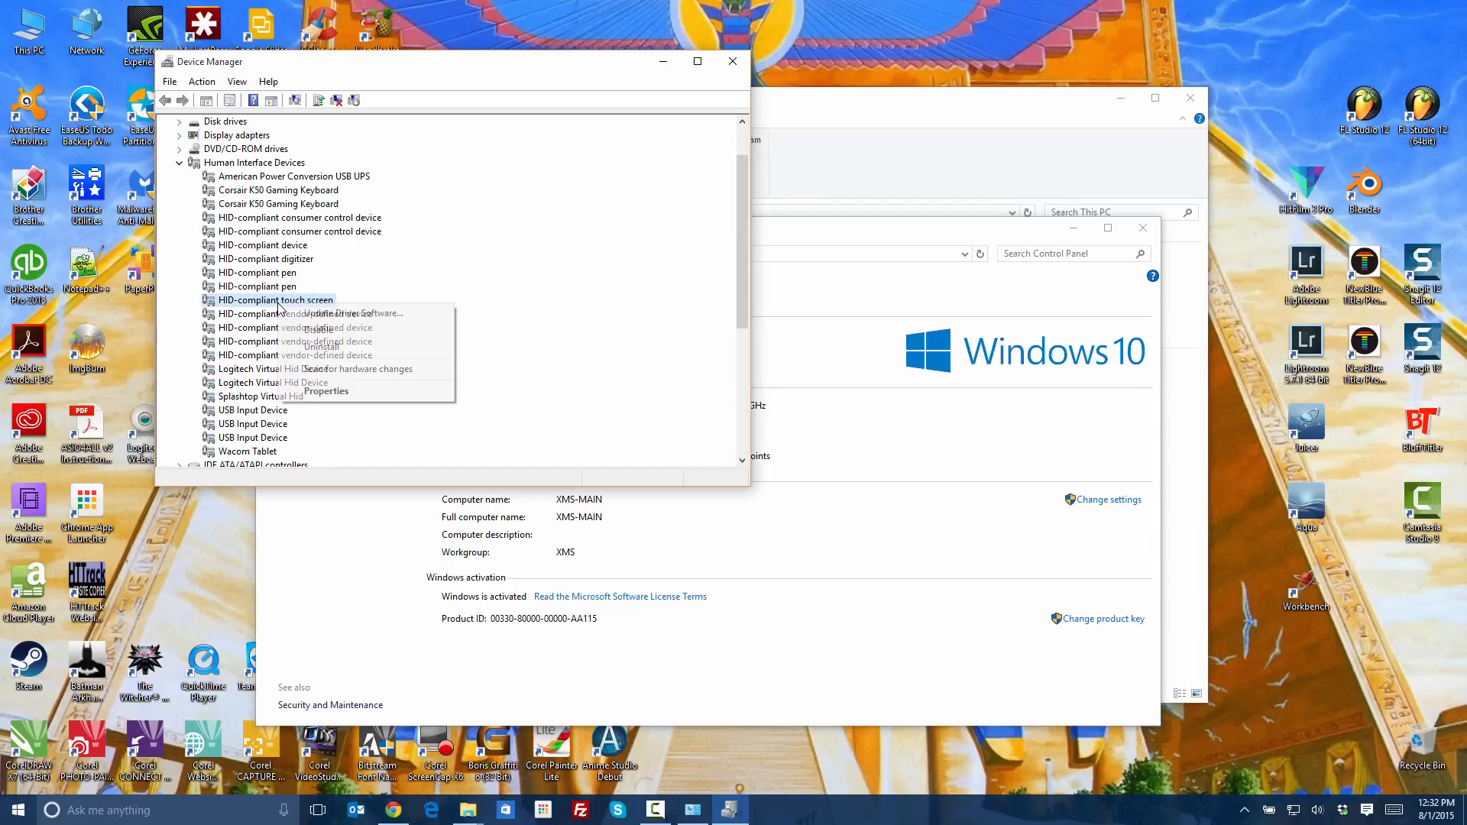
right_click(283, 306)
left_click(319, 330)
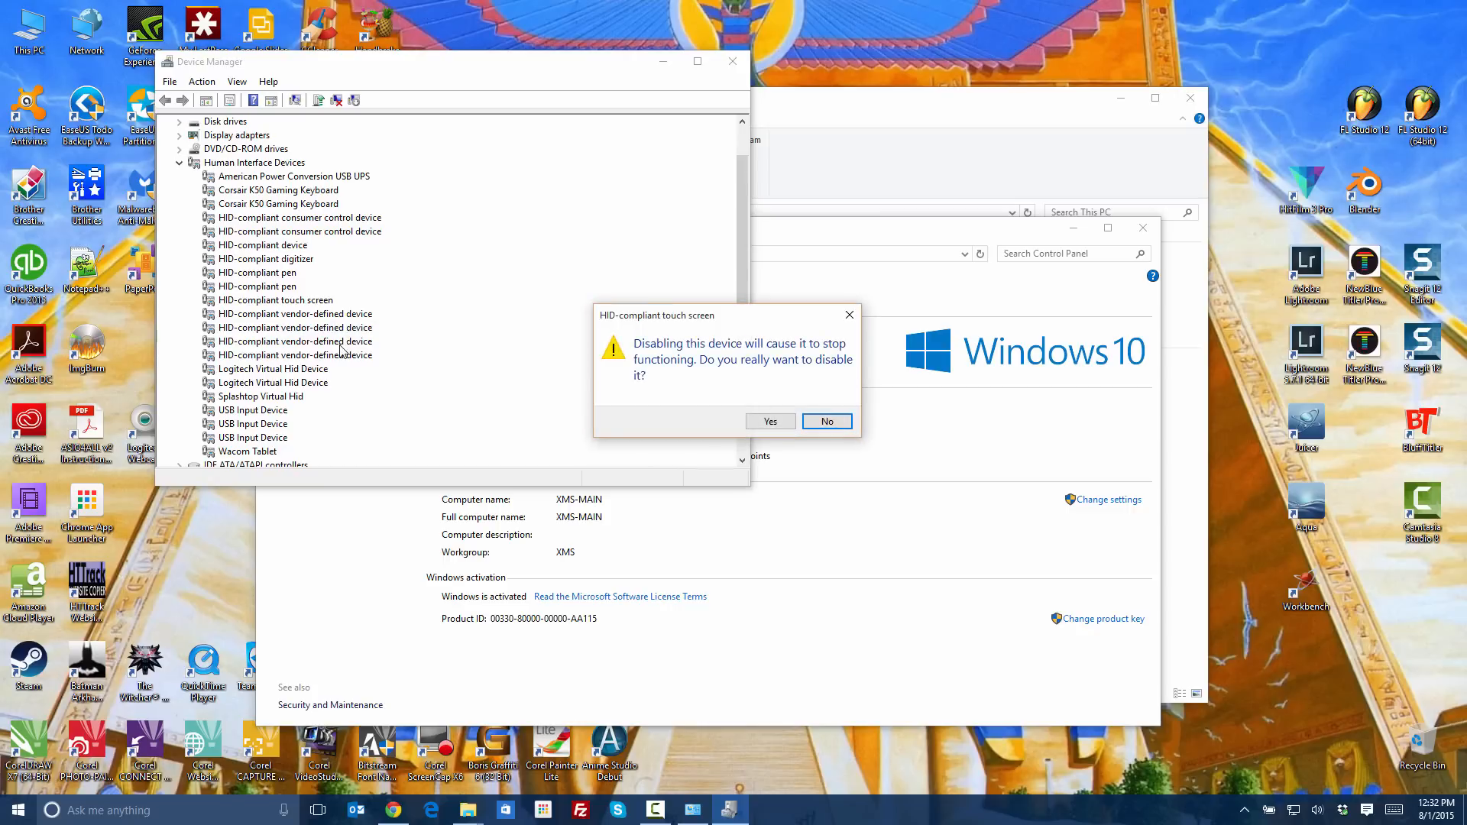
left_click(766, 423)
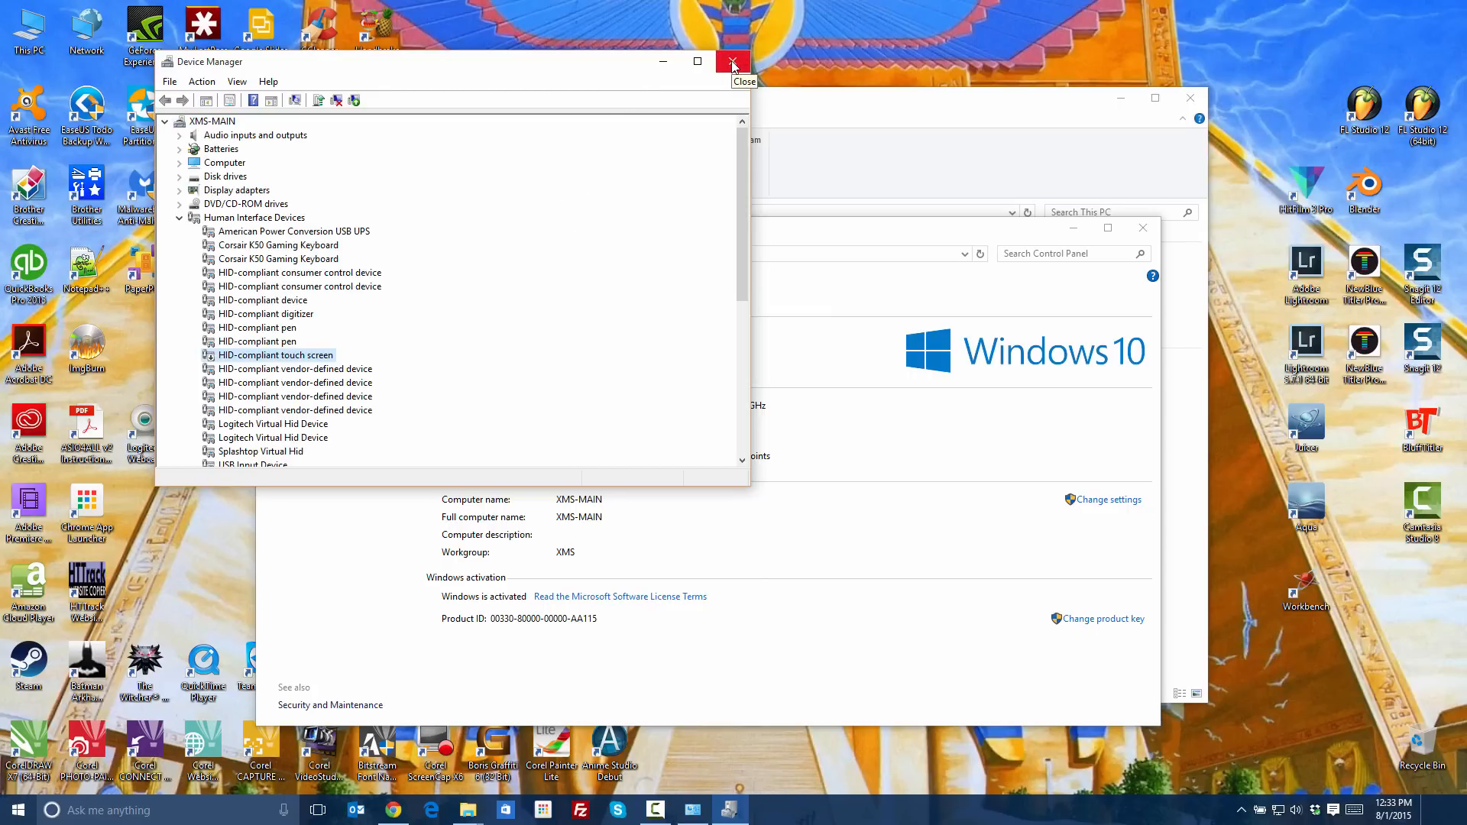
left_click(732, 63)
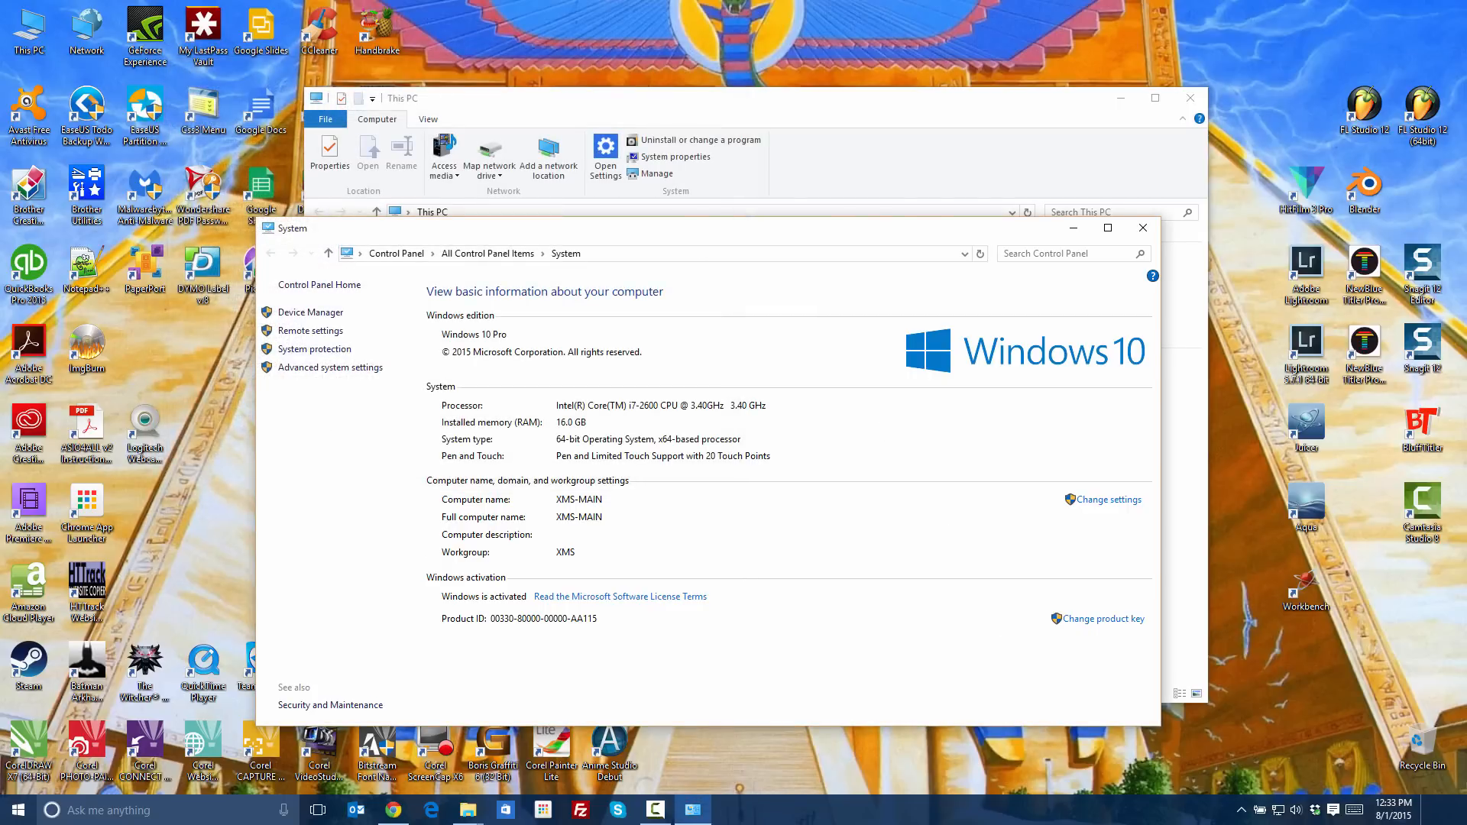
Hide the touch keyboard button from the taskbar and close the System window.
right_click(1353, 814)
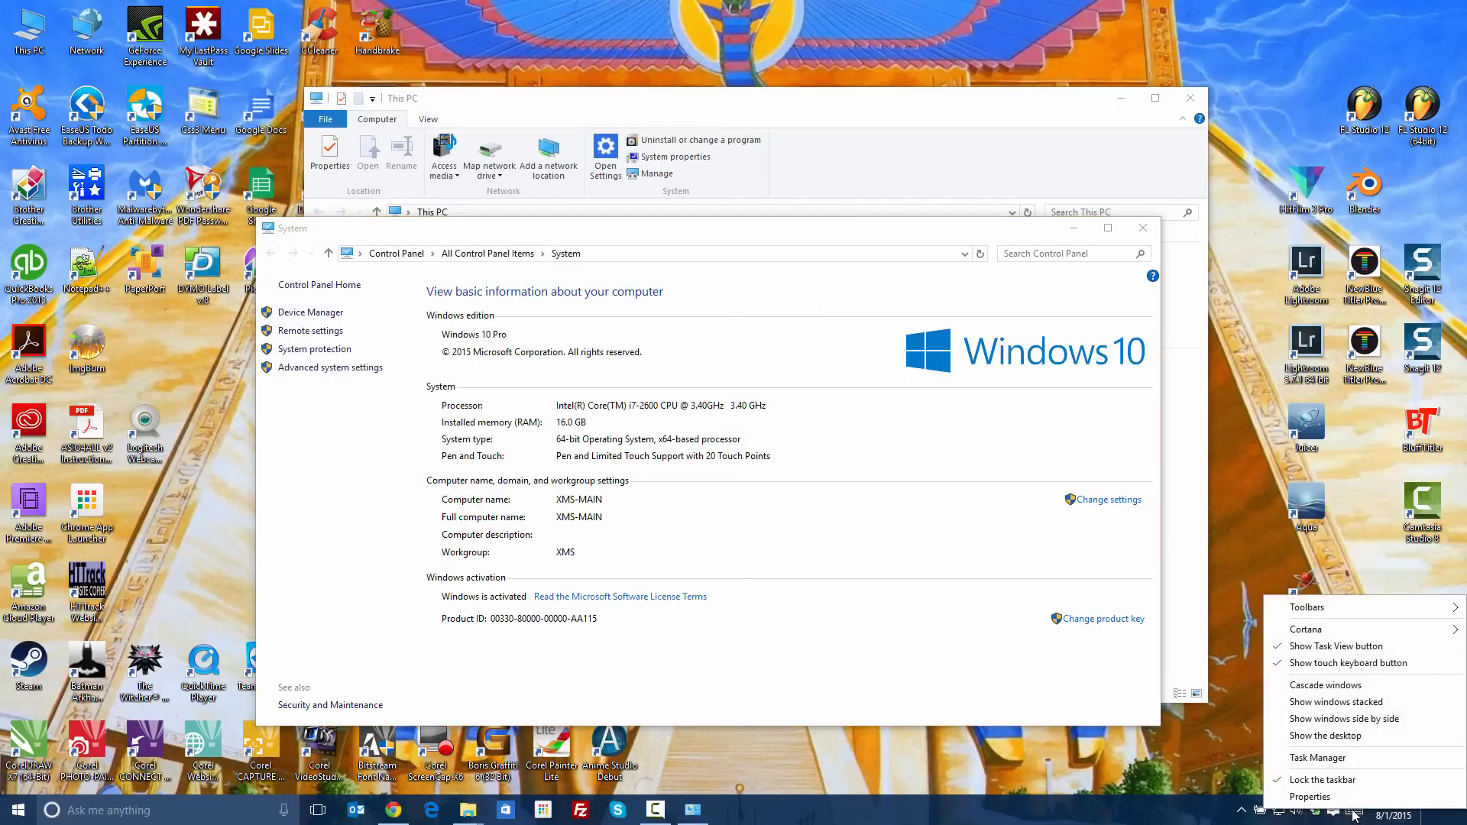
left_click(1306, 670)
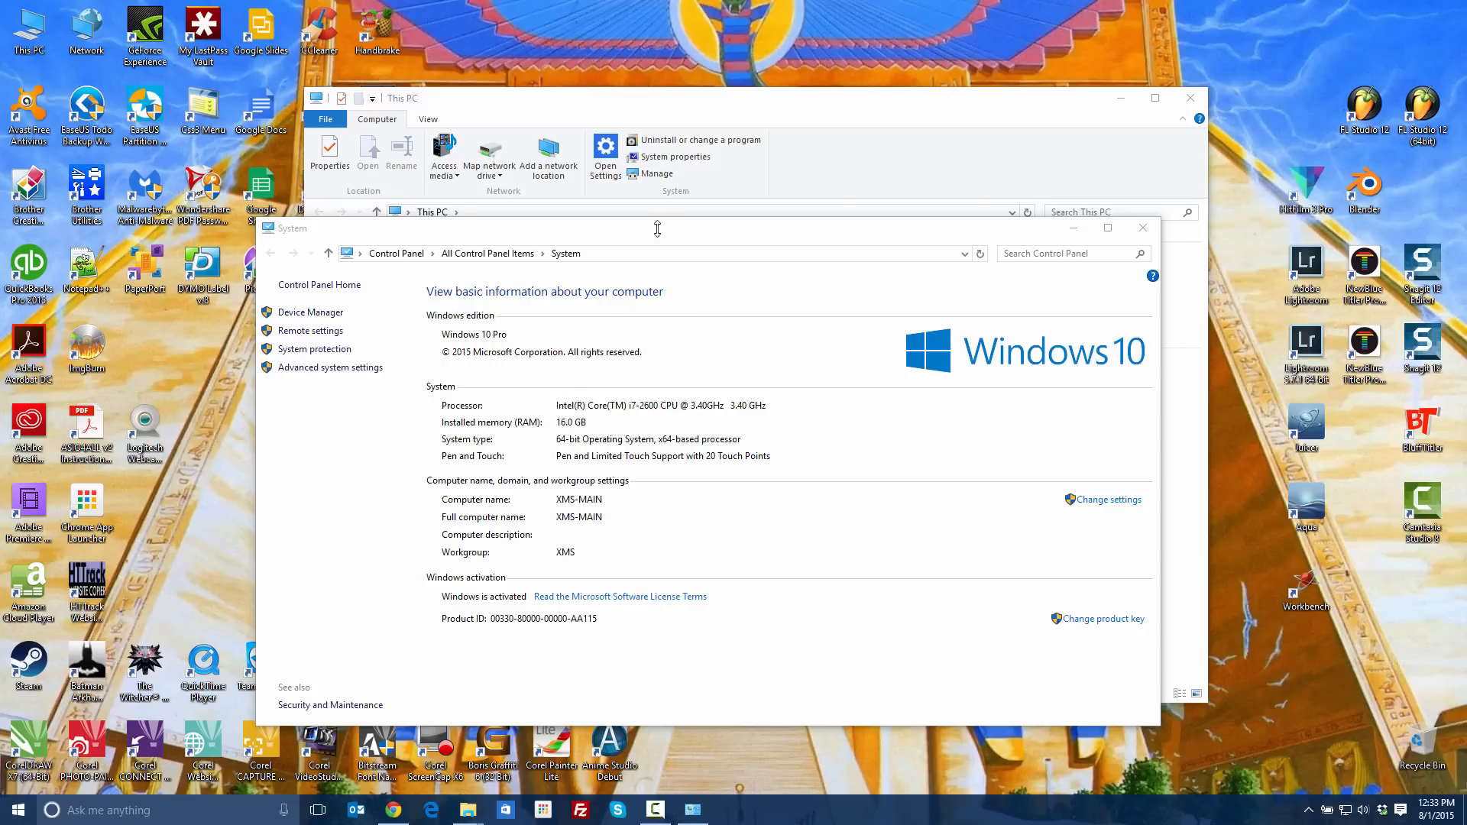
left_click_drag(663, 234, 672, 214)
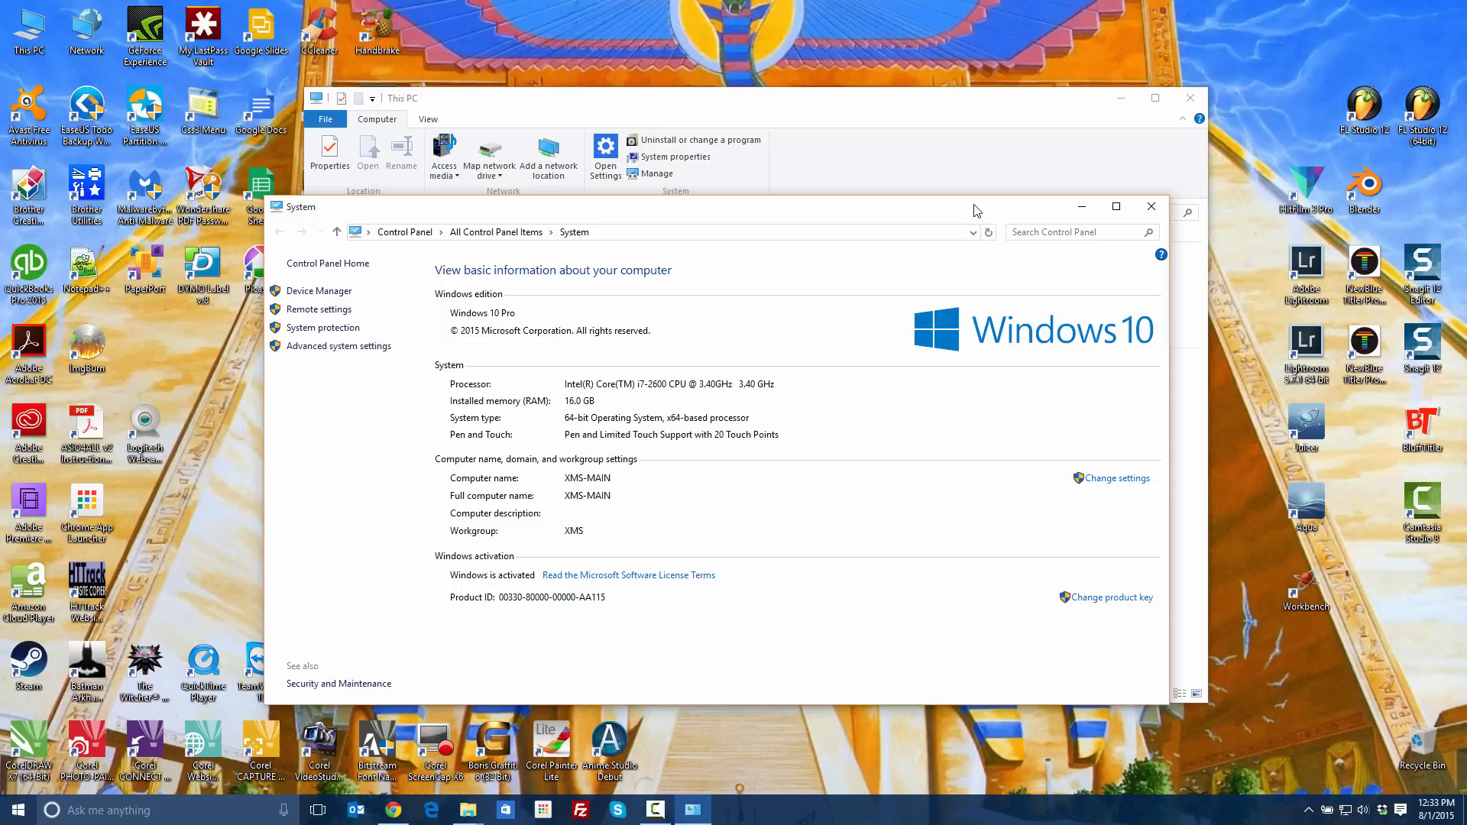
left_click(1152, 206)
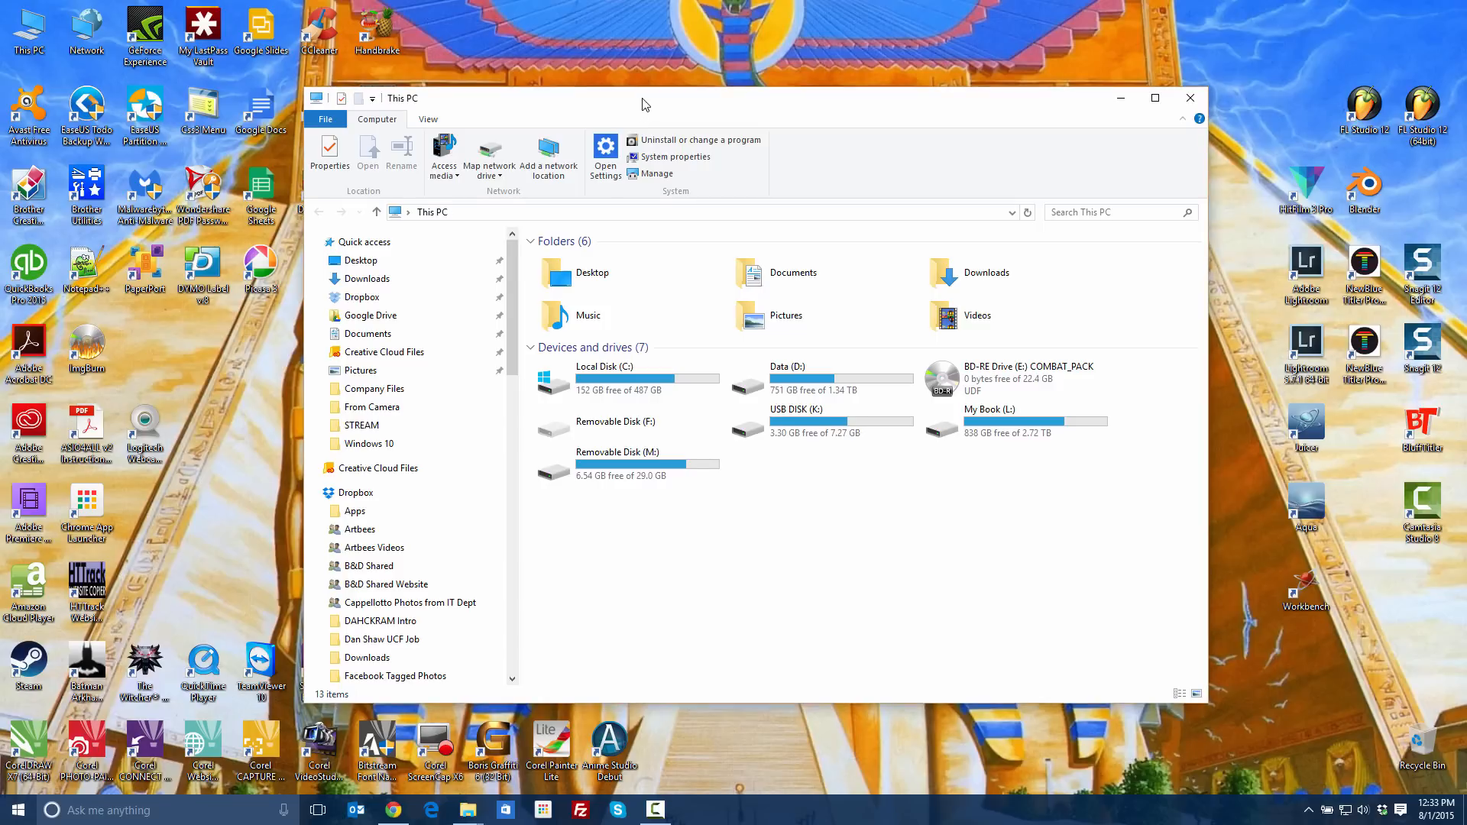
Move the This PC window up slightly and launch Disk Cleanup by searching for "clean".
left_click_drag(643, 104, 645, 88)
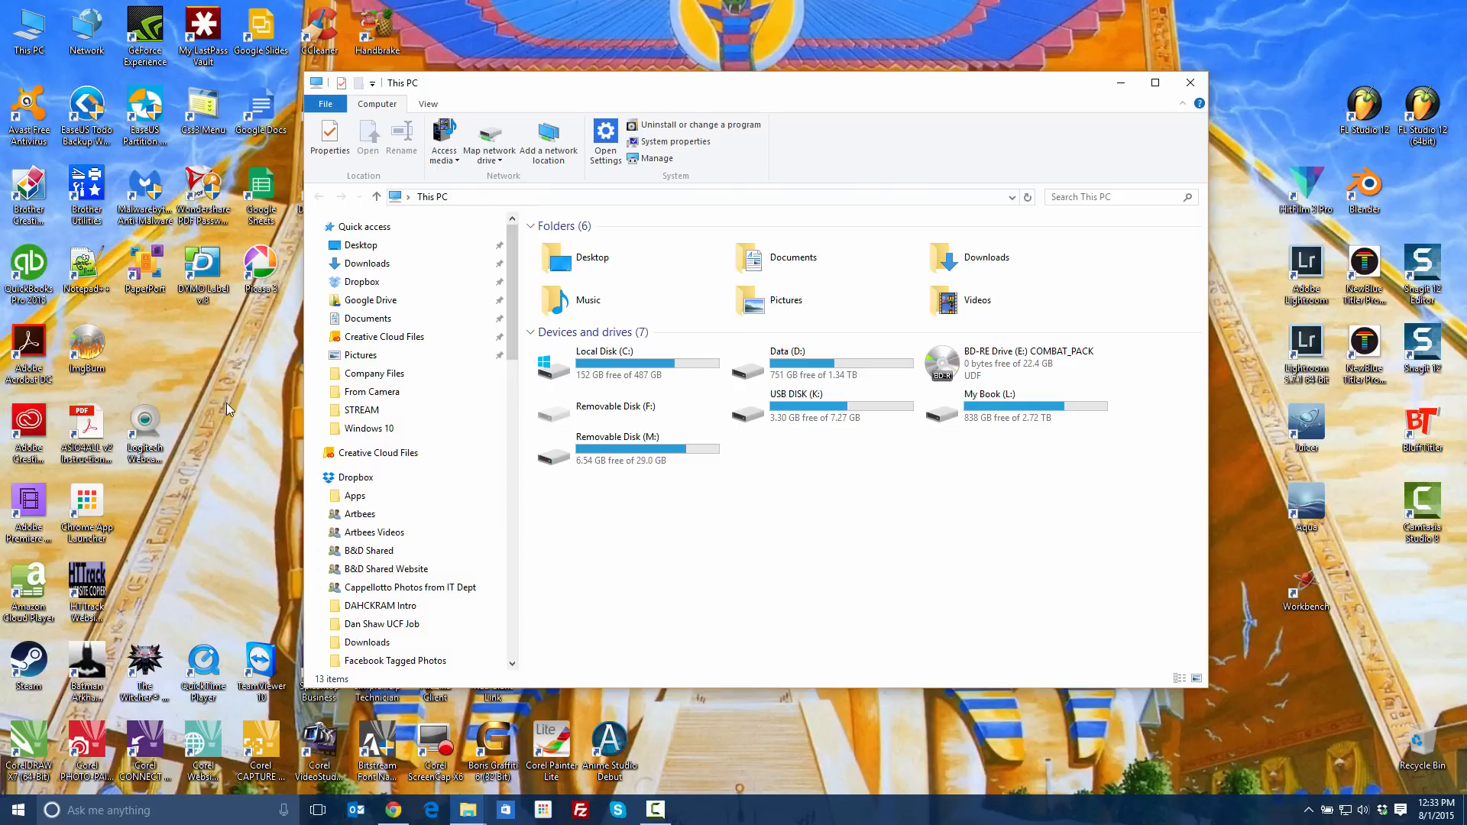
left_click(16, 811)
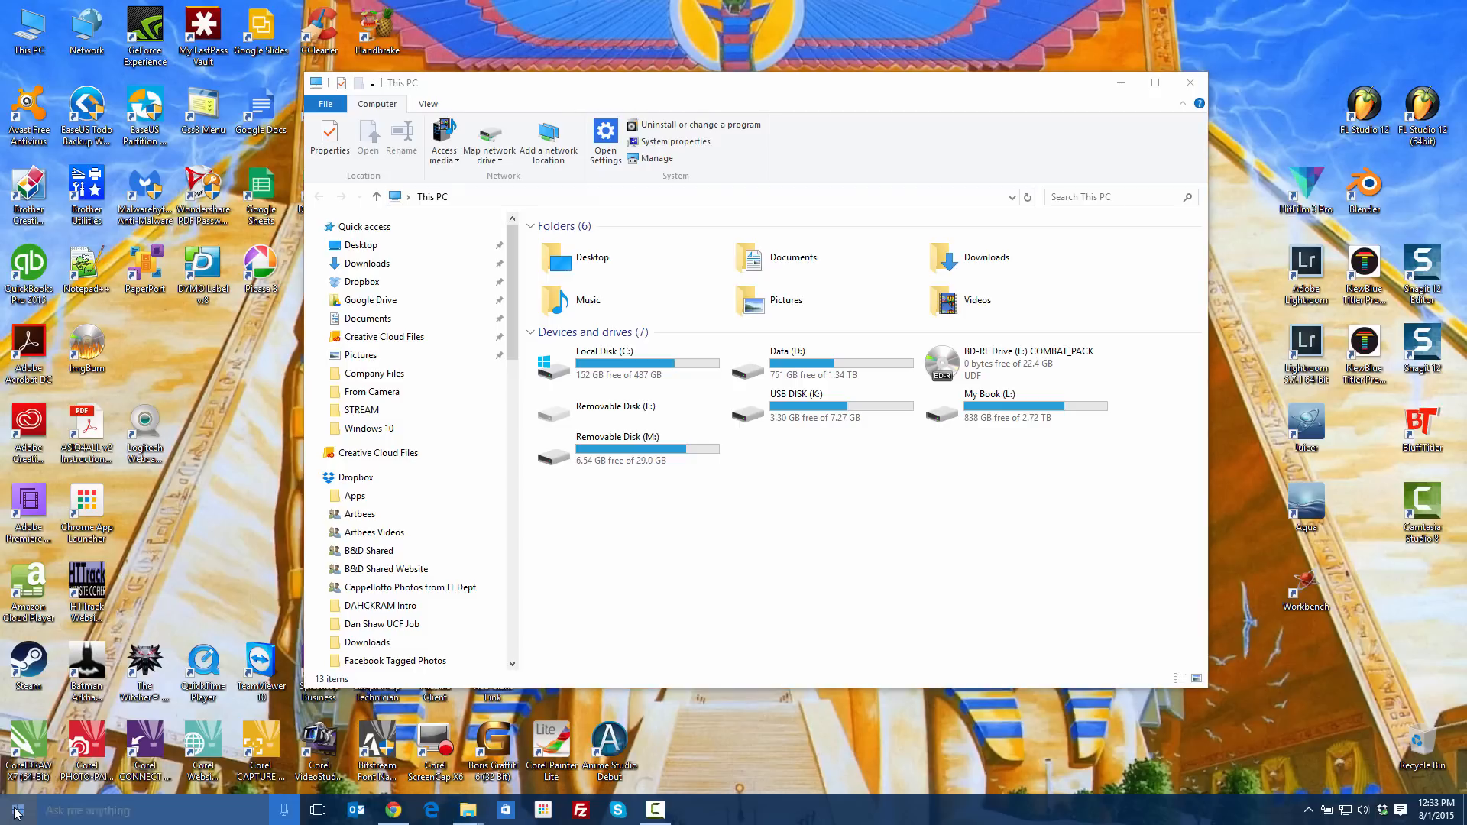
type("cl")
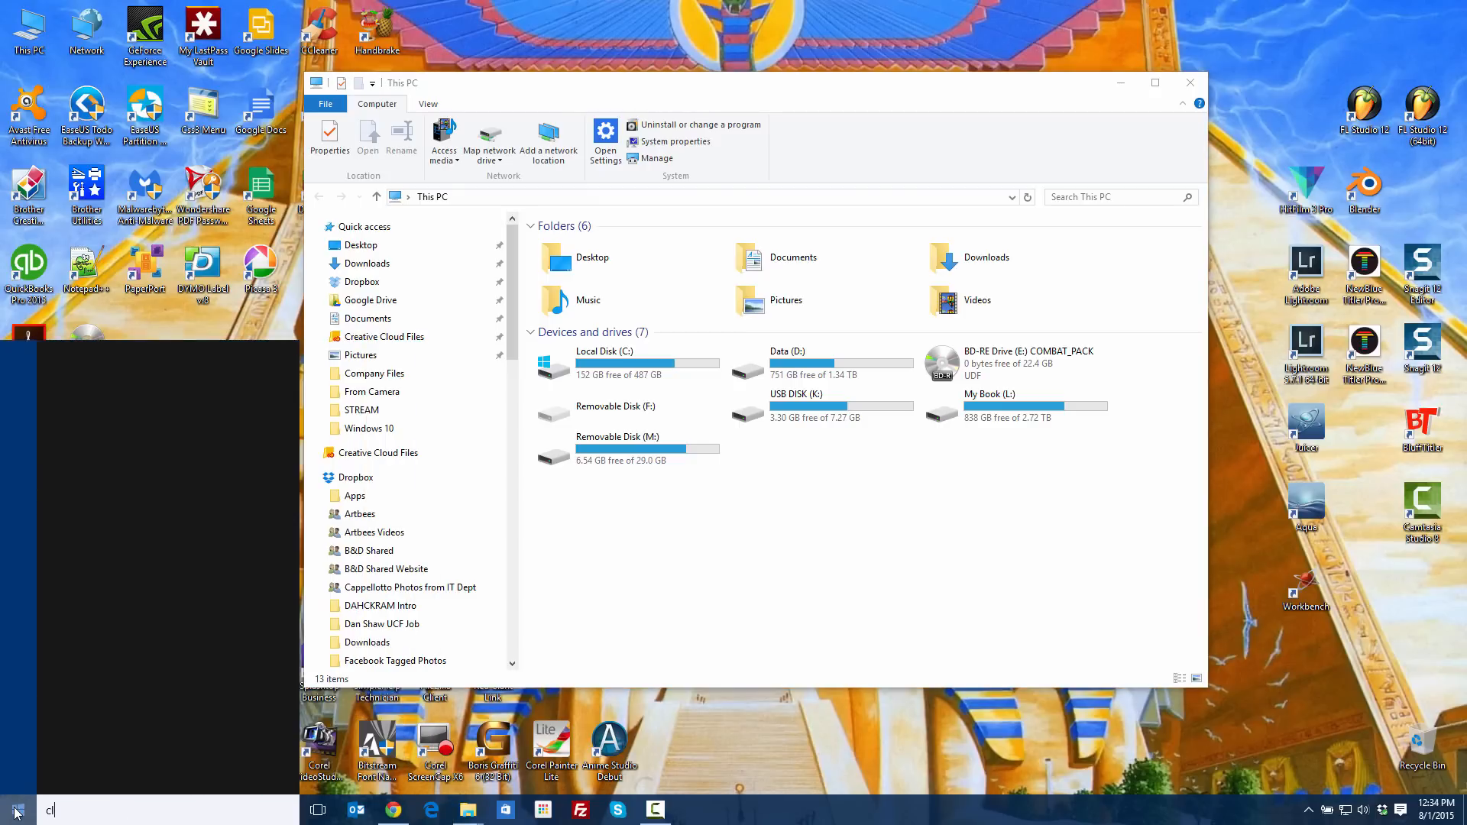
type("ean")
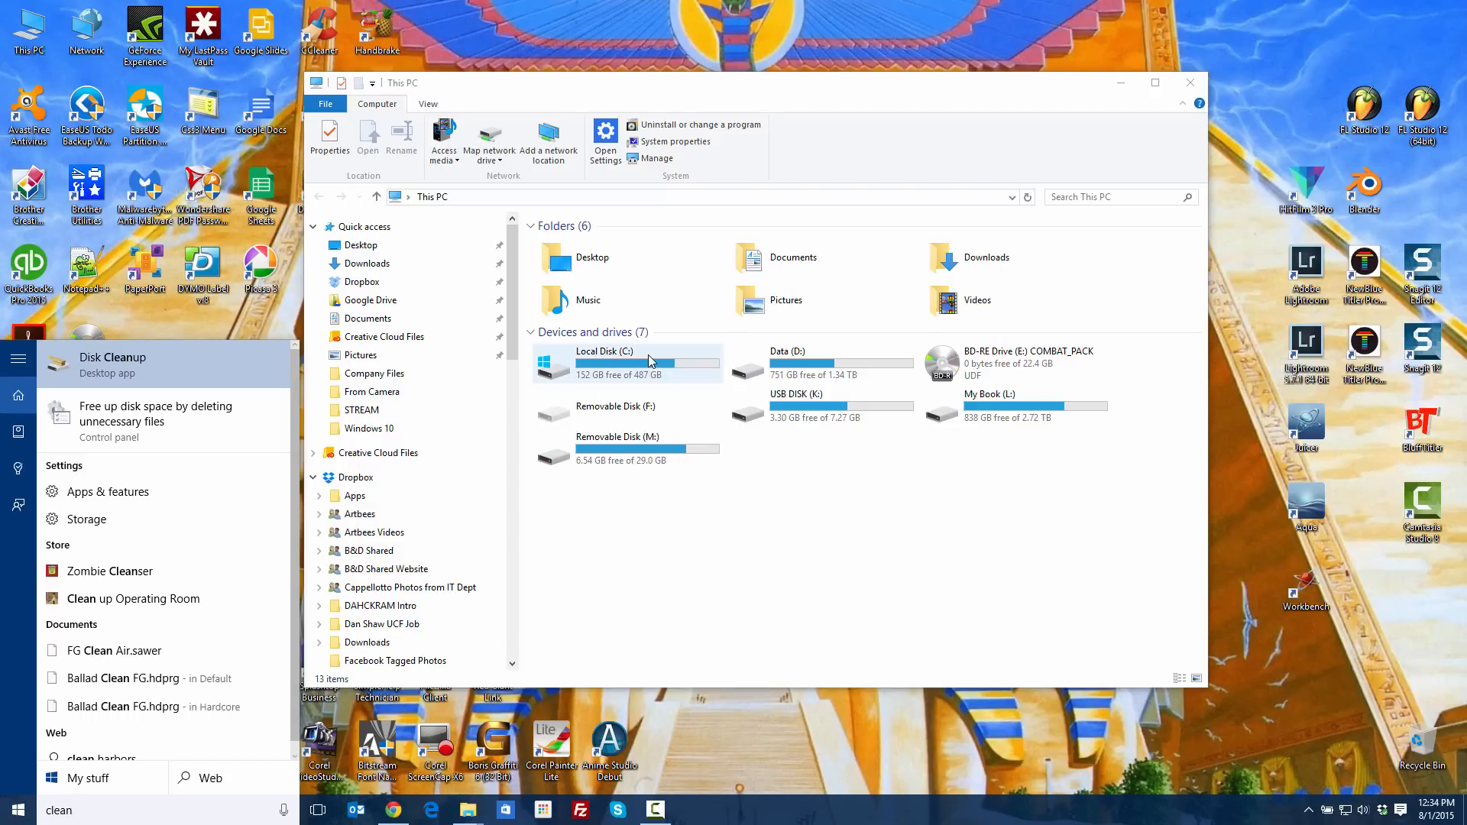
key("Return")
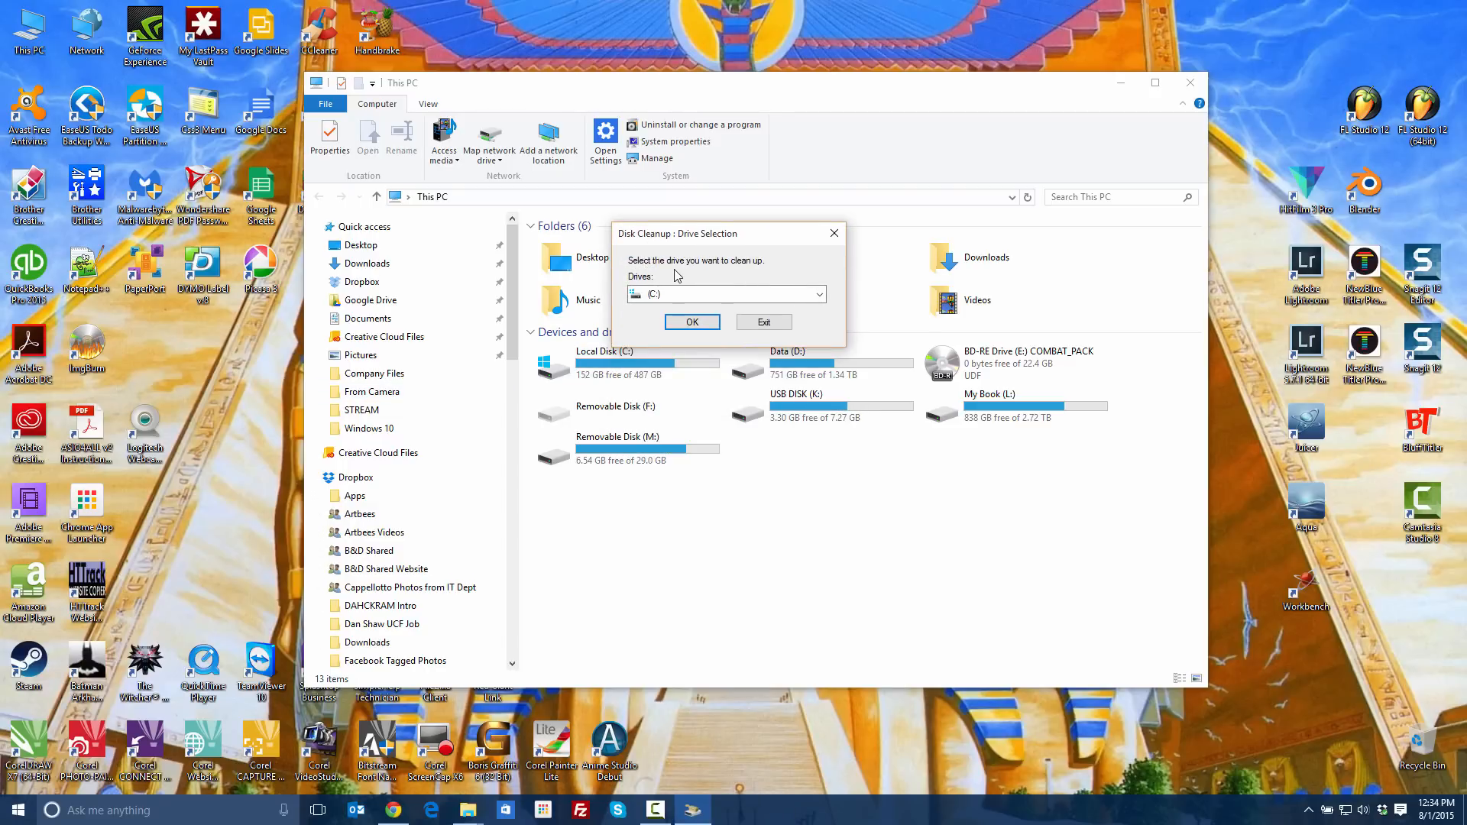
Scan drive C: with Disk Cleanup, rescan it including system files, and move the cleanup window near the screen's centre.
left_click(693, 322)
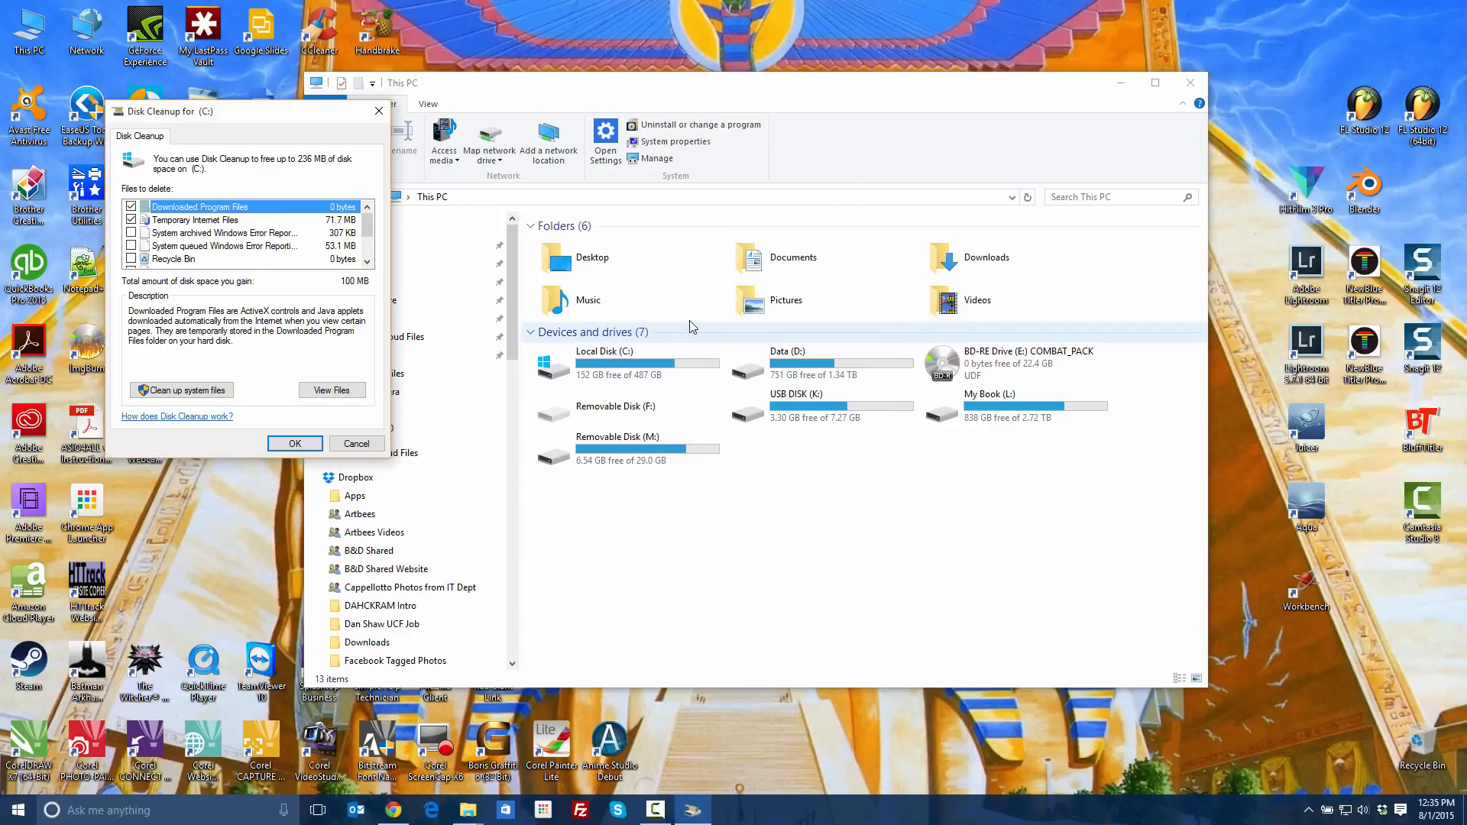
left_click_drag(245, 116, 717, 224)
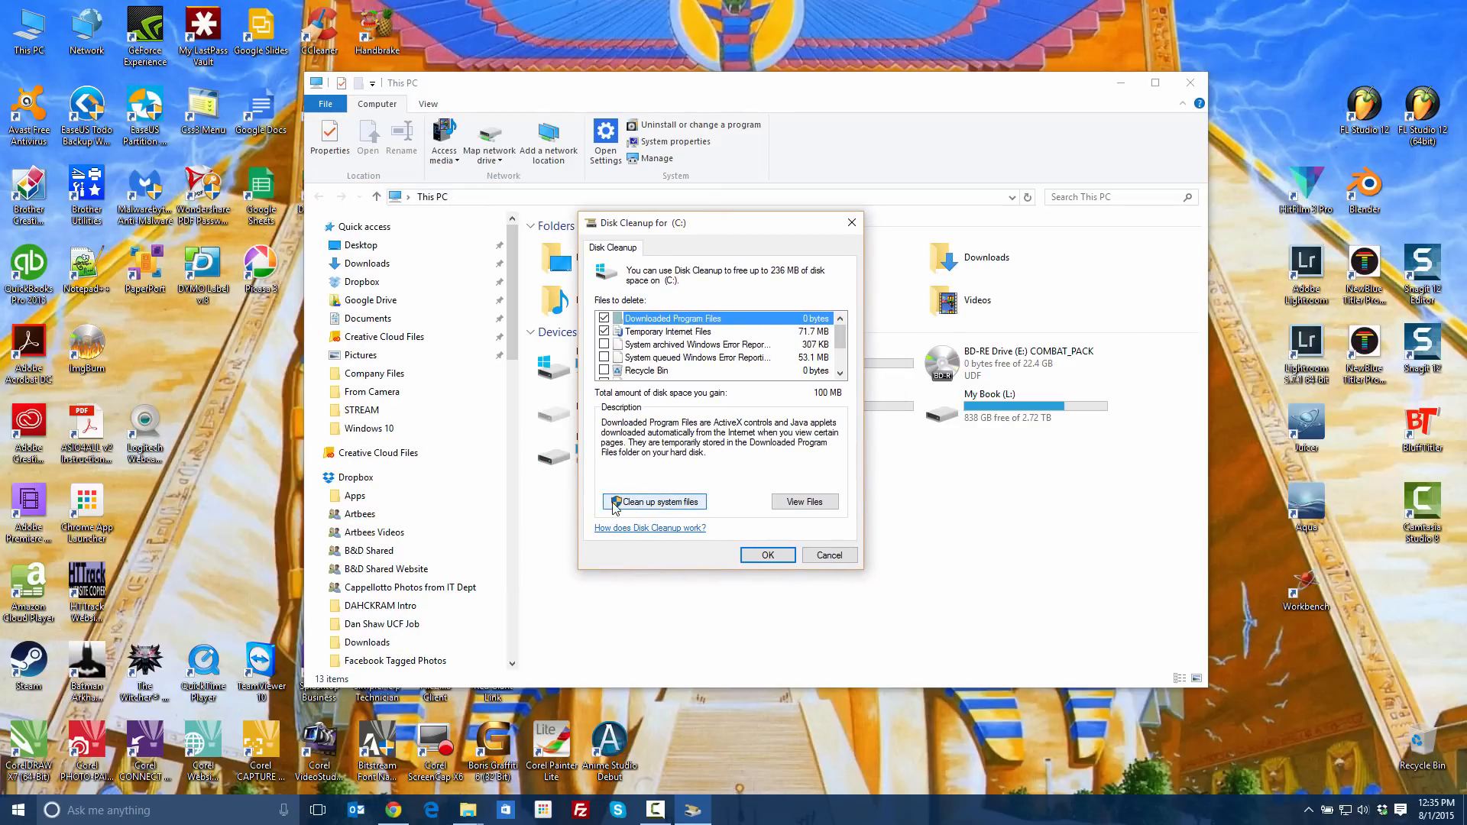
left_click(677, 505)
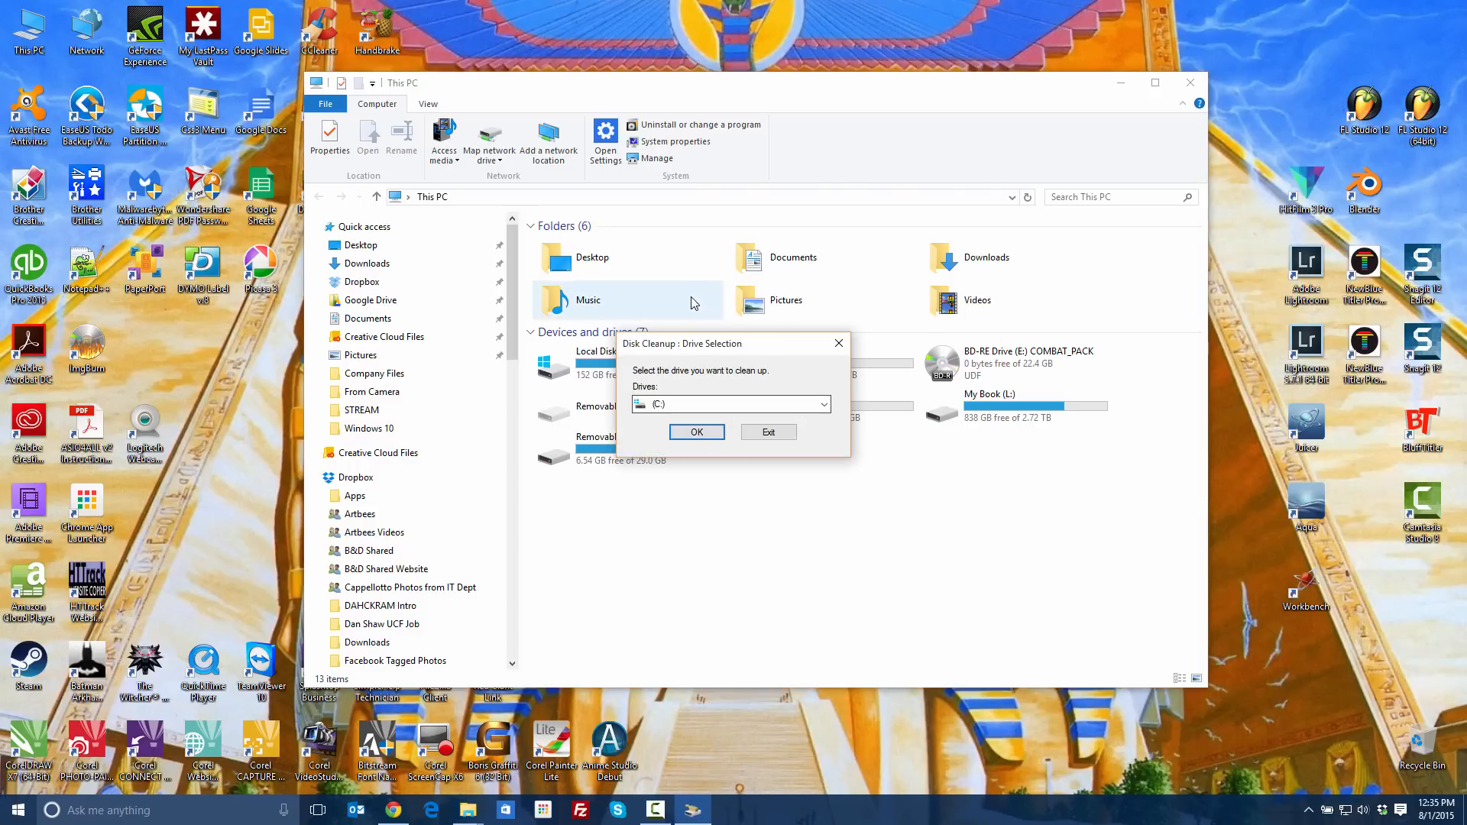
left_click(697, 432)
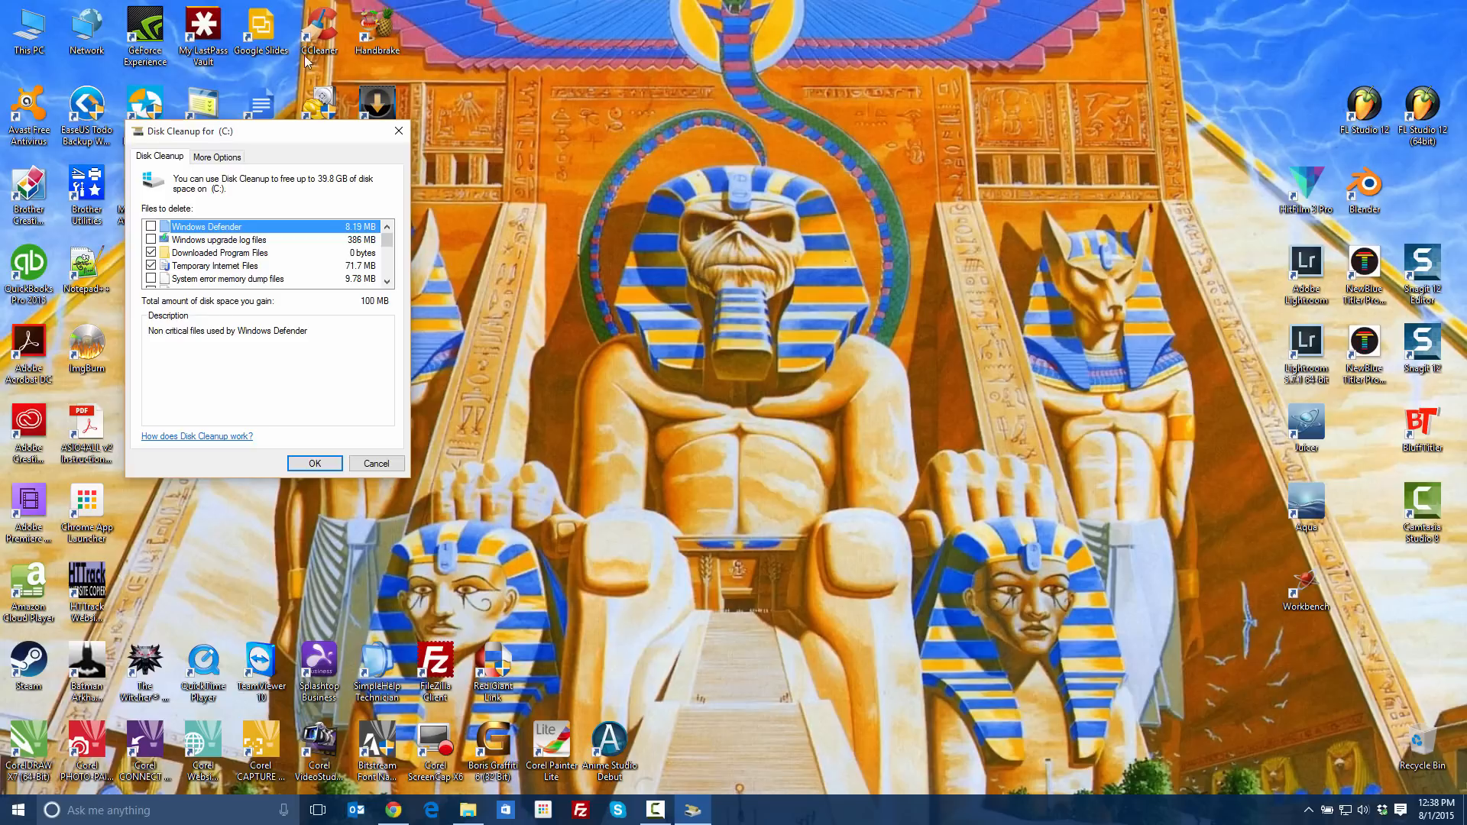
left_click_drag(267, 128, 453, 147)
left_click_drag(548, 158, 672, 170)
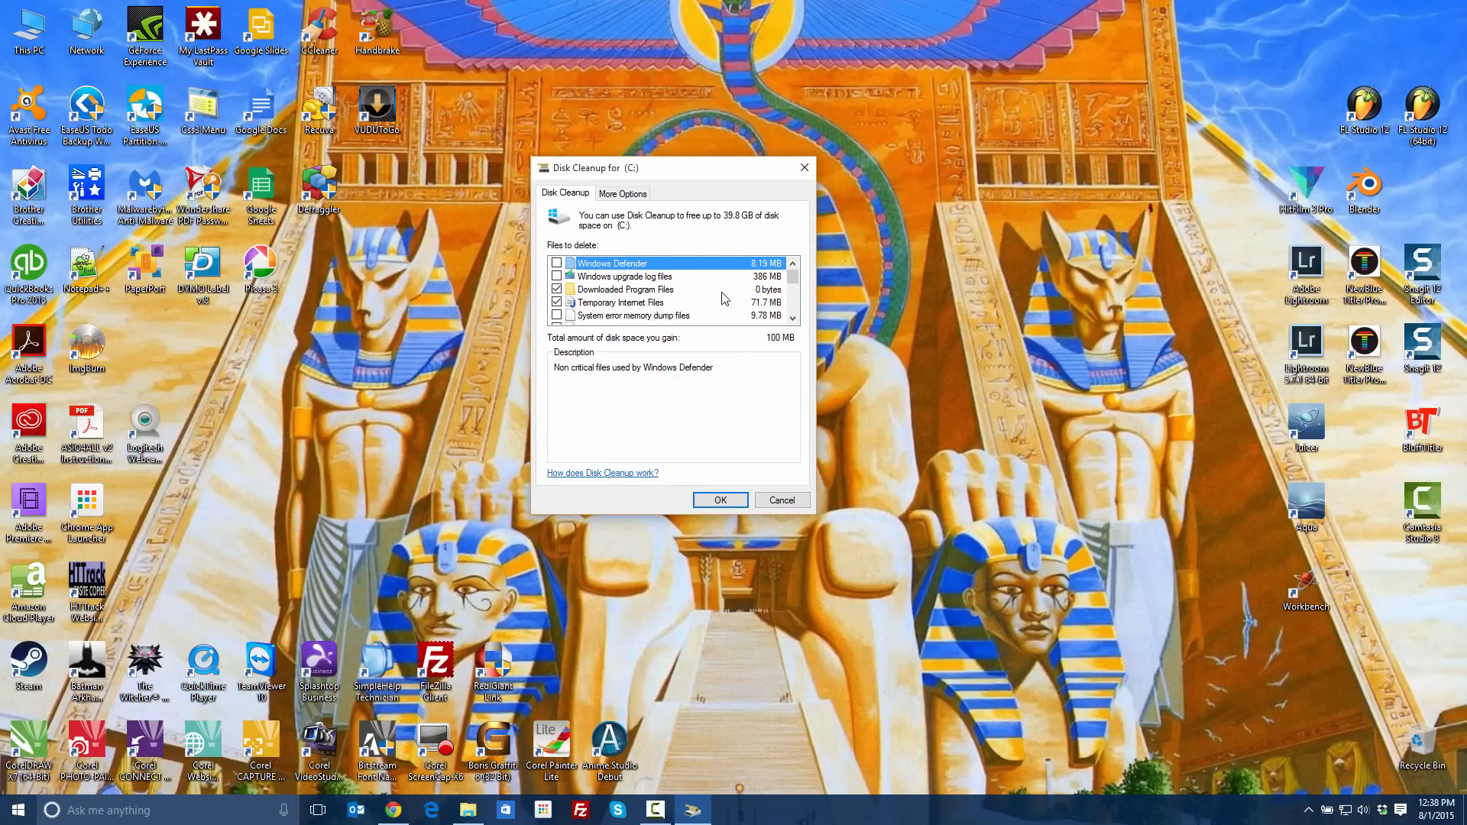
Mark Previous Windows installation(s) for deletion in the list of files.
left_click(792, 320)
left_click(793, 321)
left_click(793, 320)
left_click(792, 320)
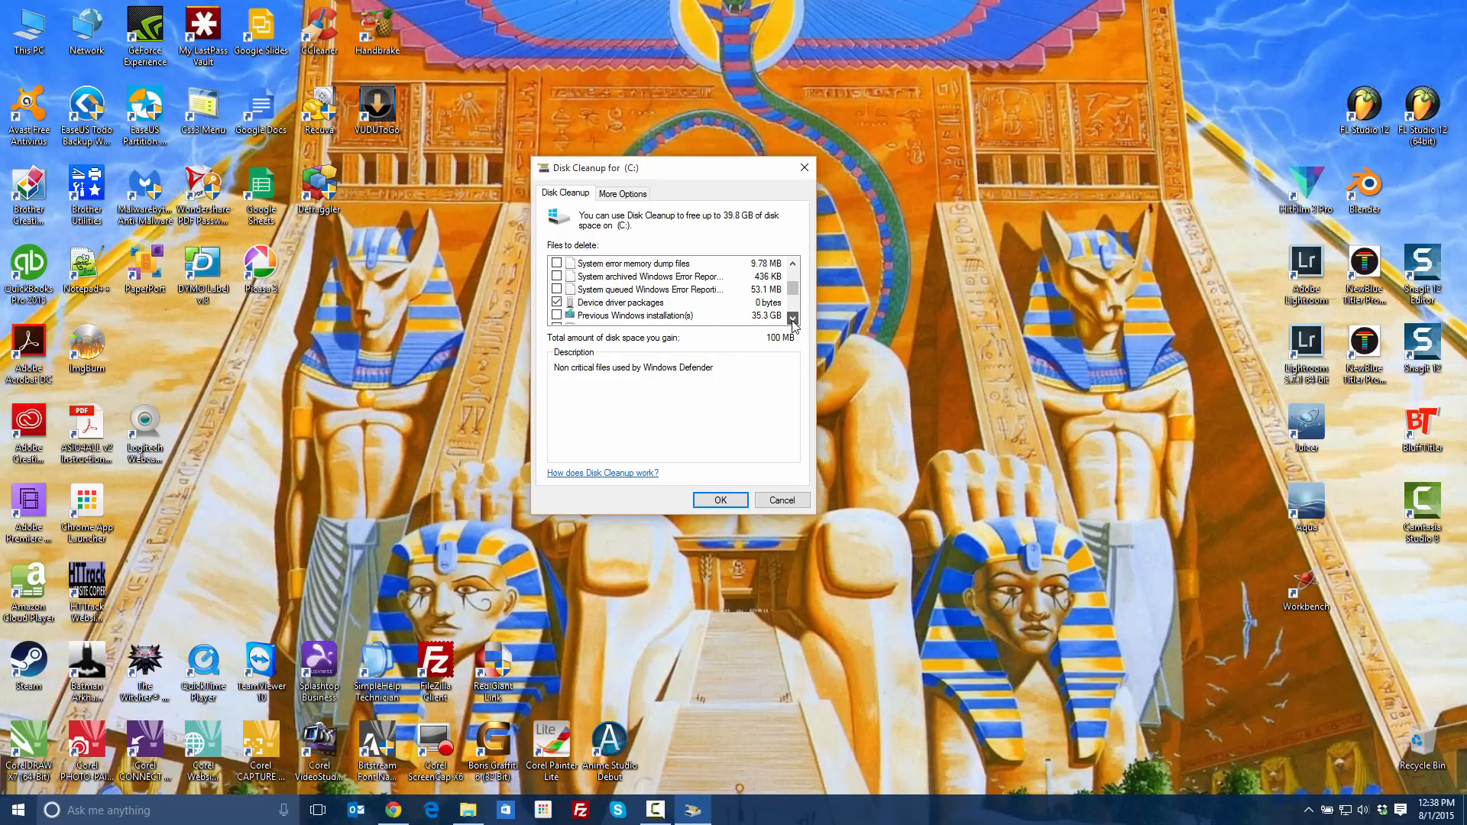
left_click(793, 320)
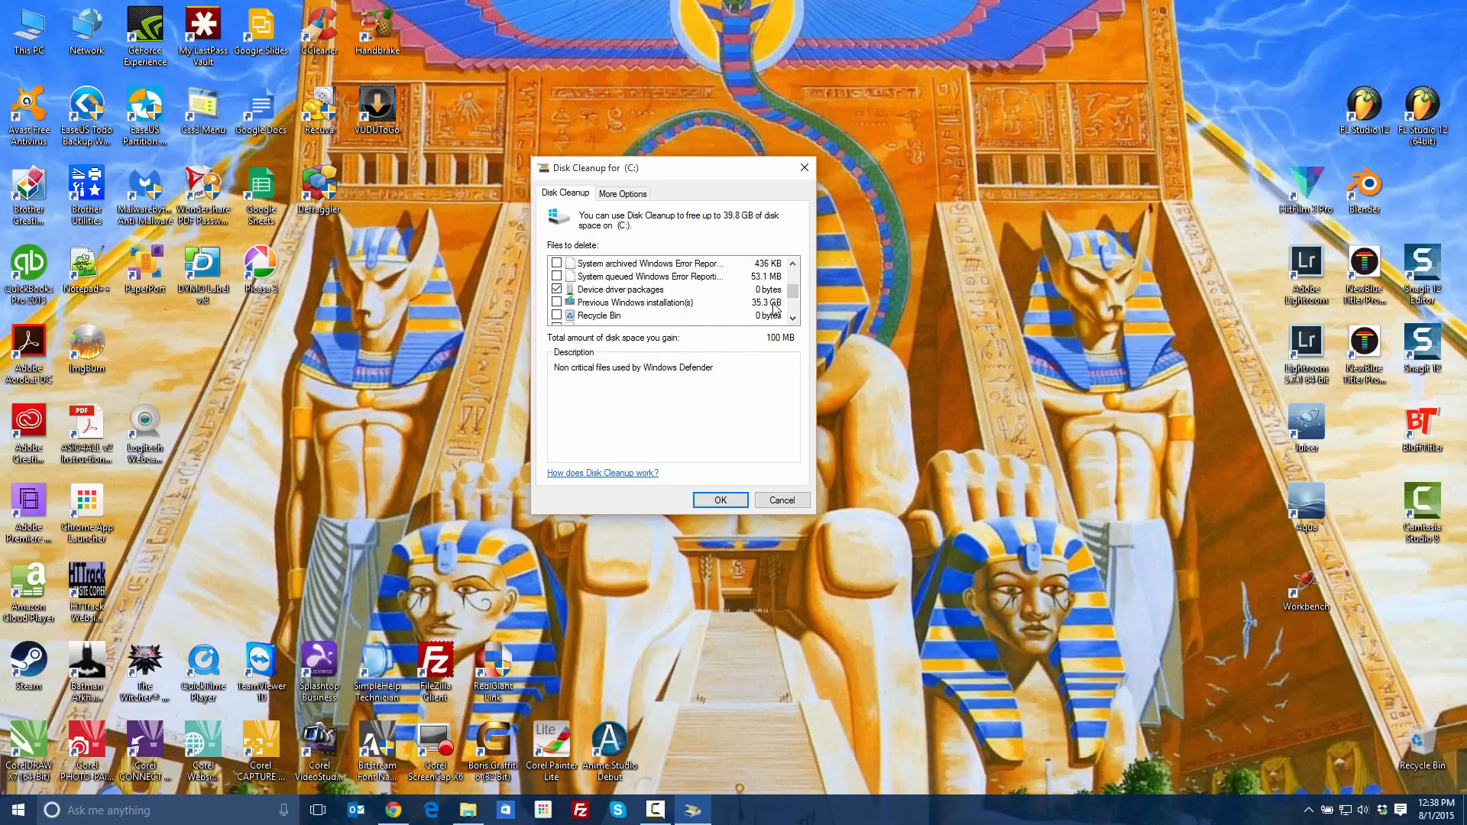
left_click(557, 302)
Mark Temporary Windows installation files for deletion as well.
left_click(793, 318)
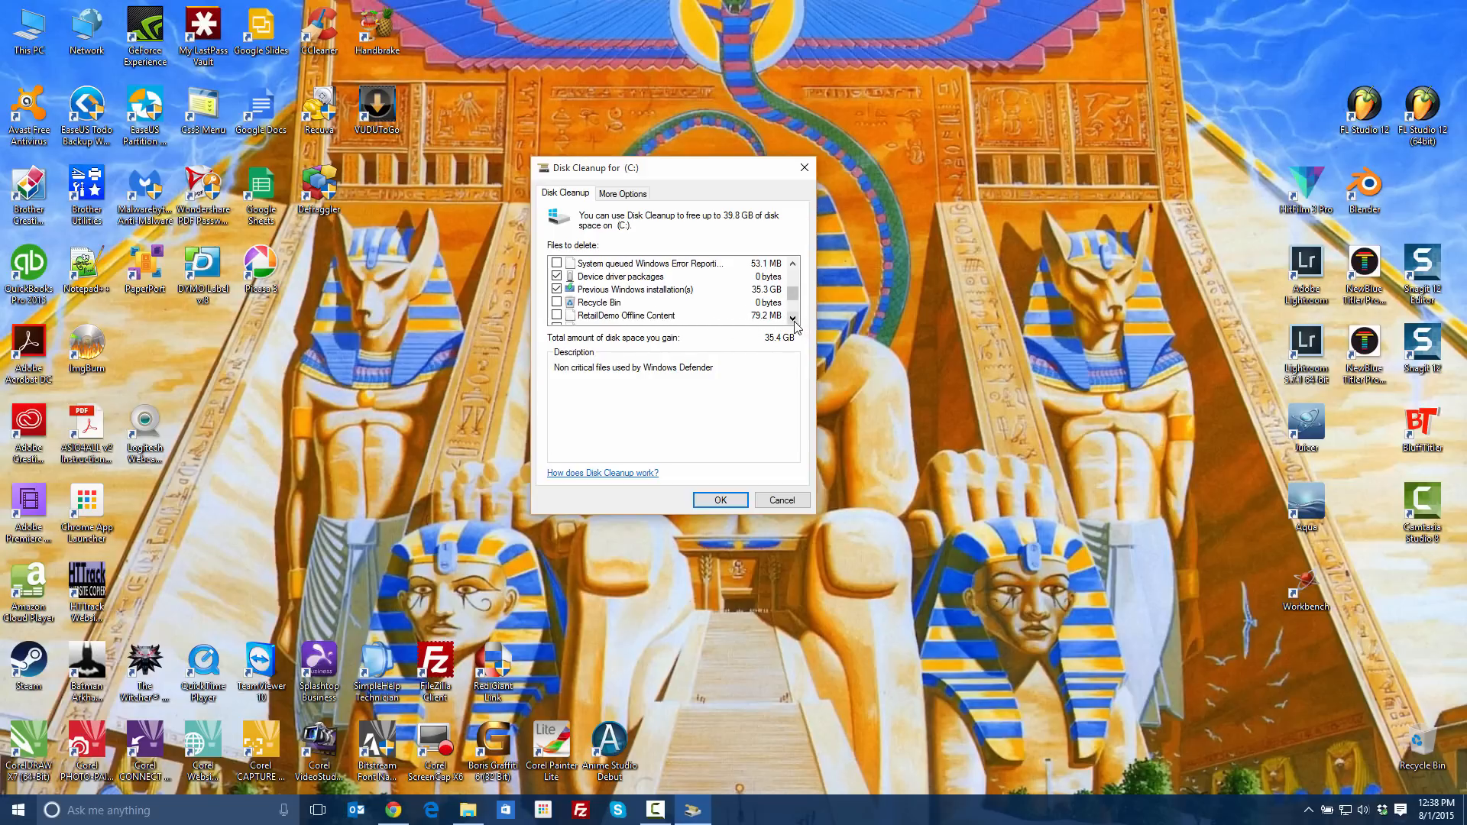
left_click(793, 319)
left_click(793, 319)
left_click(793, 319)
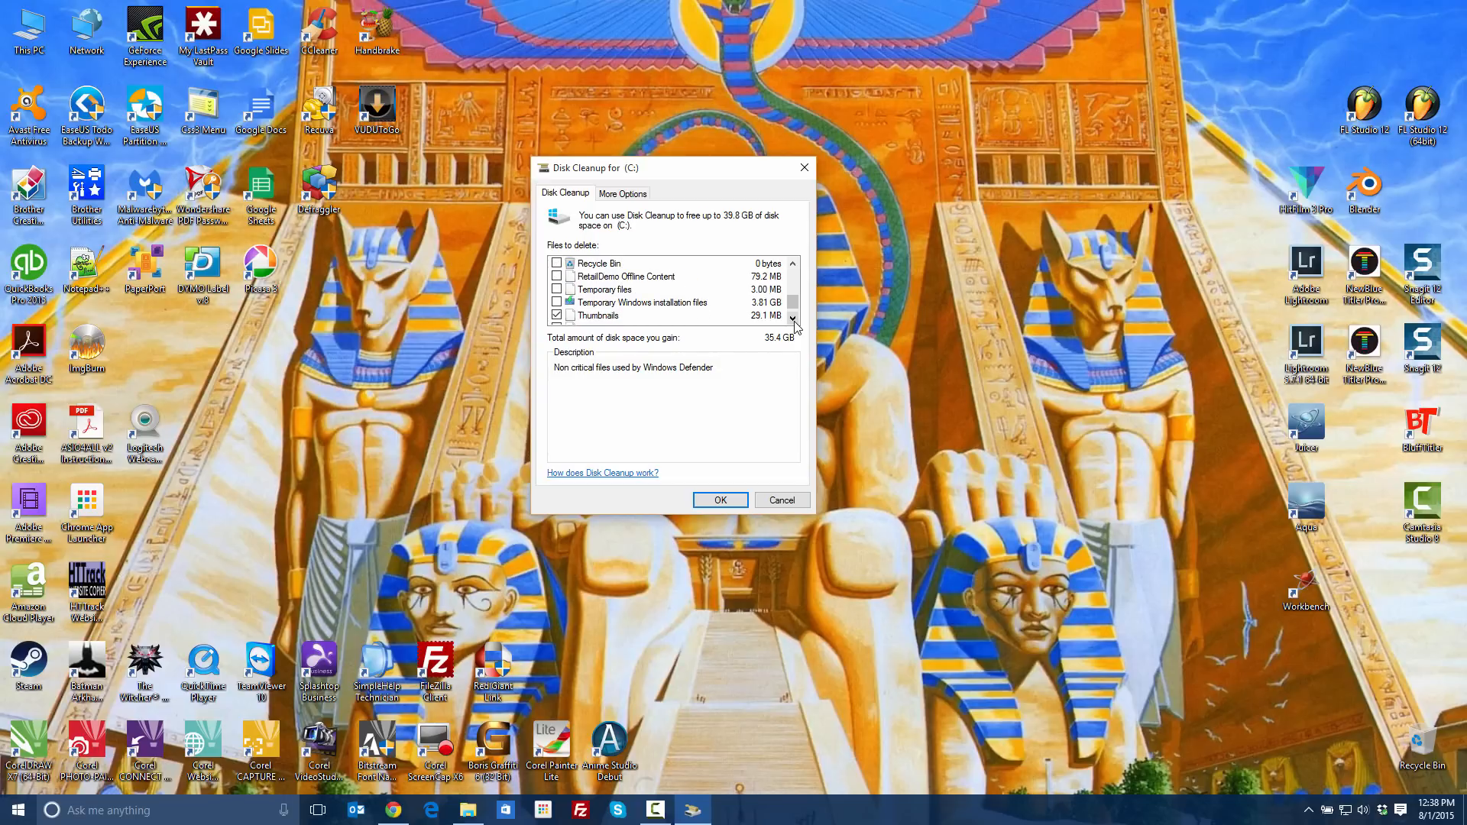
left_click(794, 320)
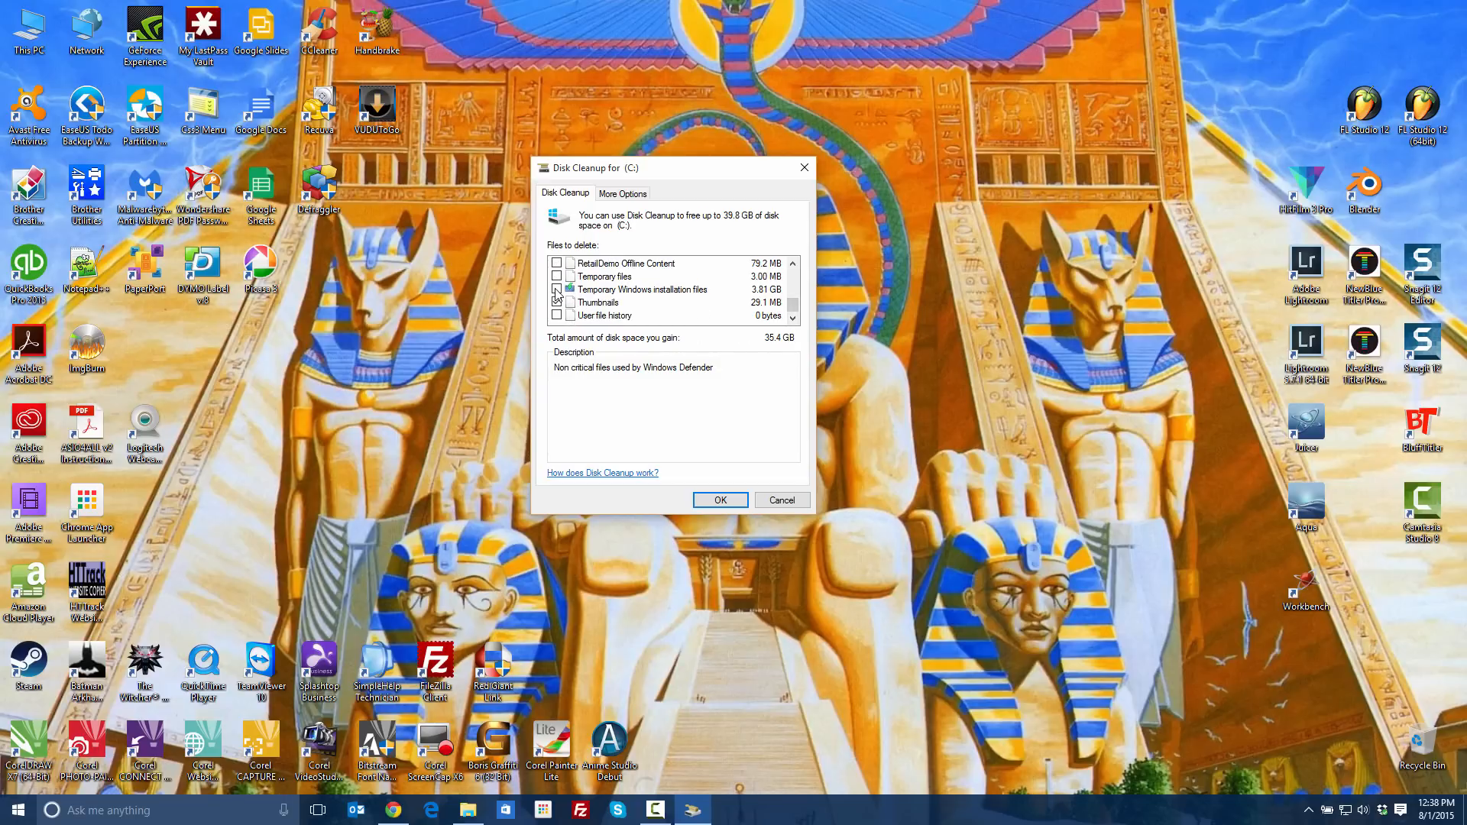
left_click(556, 290)
Review the marked and unmarked file categories in the Disk Cleanup list.
mouse_move(794, 309)
left_mouse_down()
mouse_move(798, 281)
mouse_move(800, 311)
left_mouse_up()
left_click(793, 264)
left_click(793, 264)
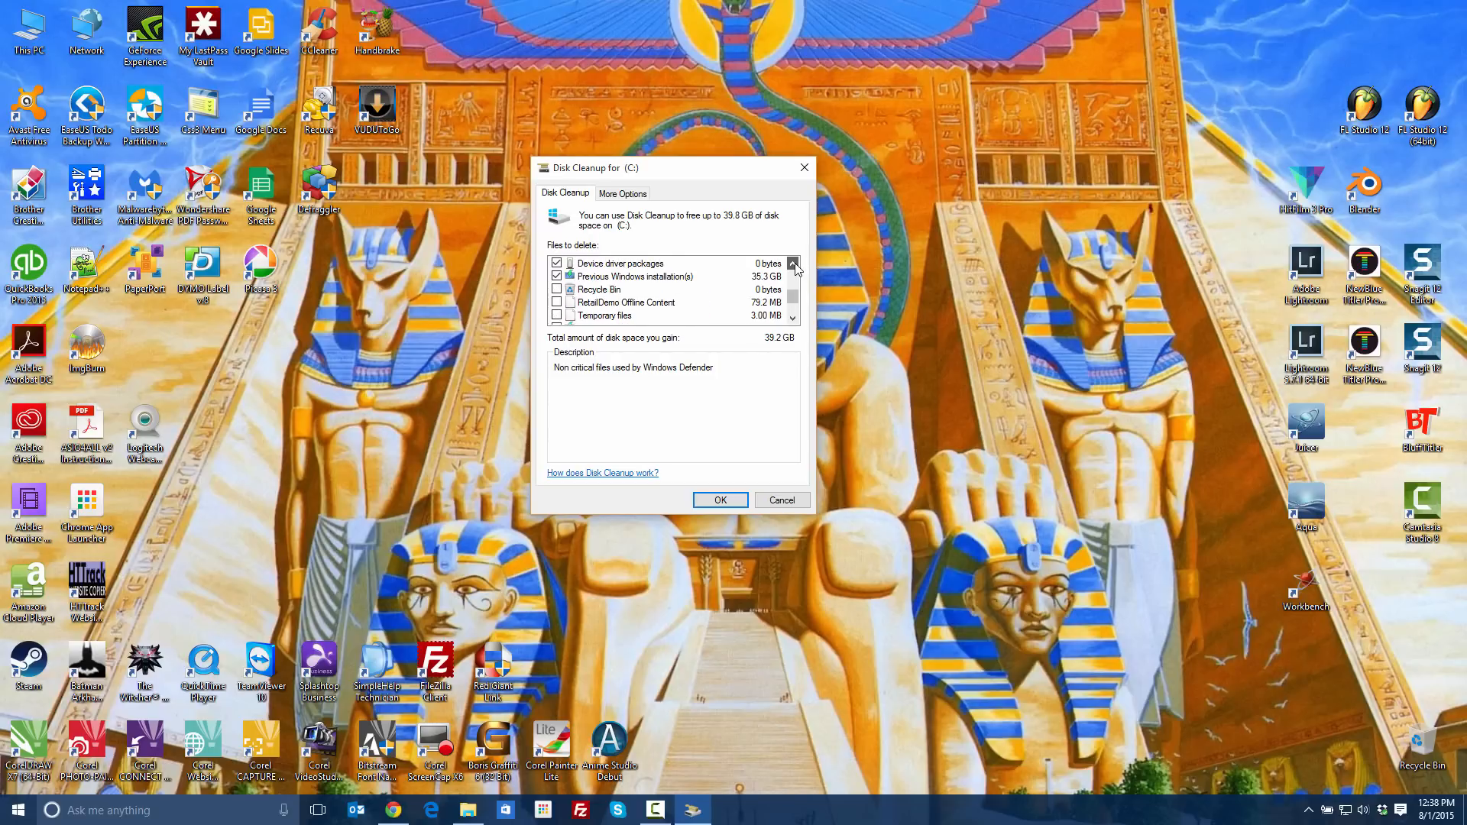
left_click(793, 264)
left_click(793, 264)
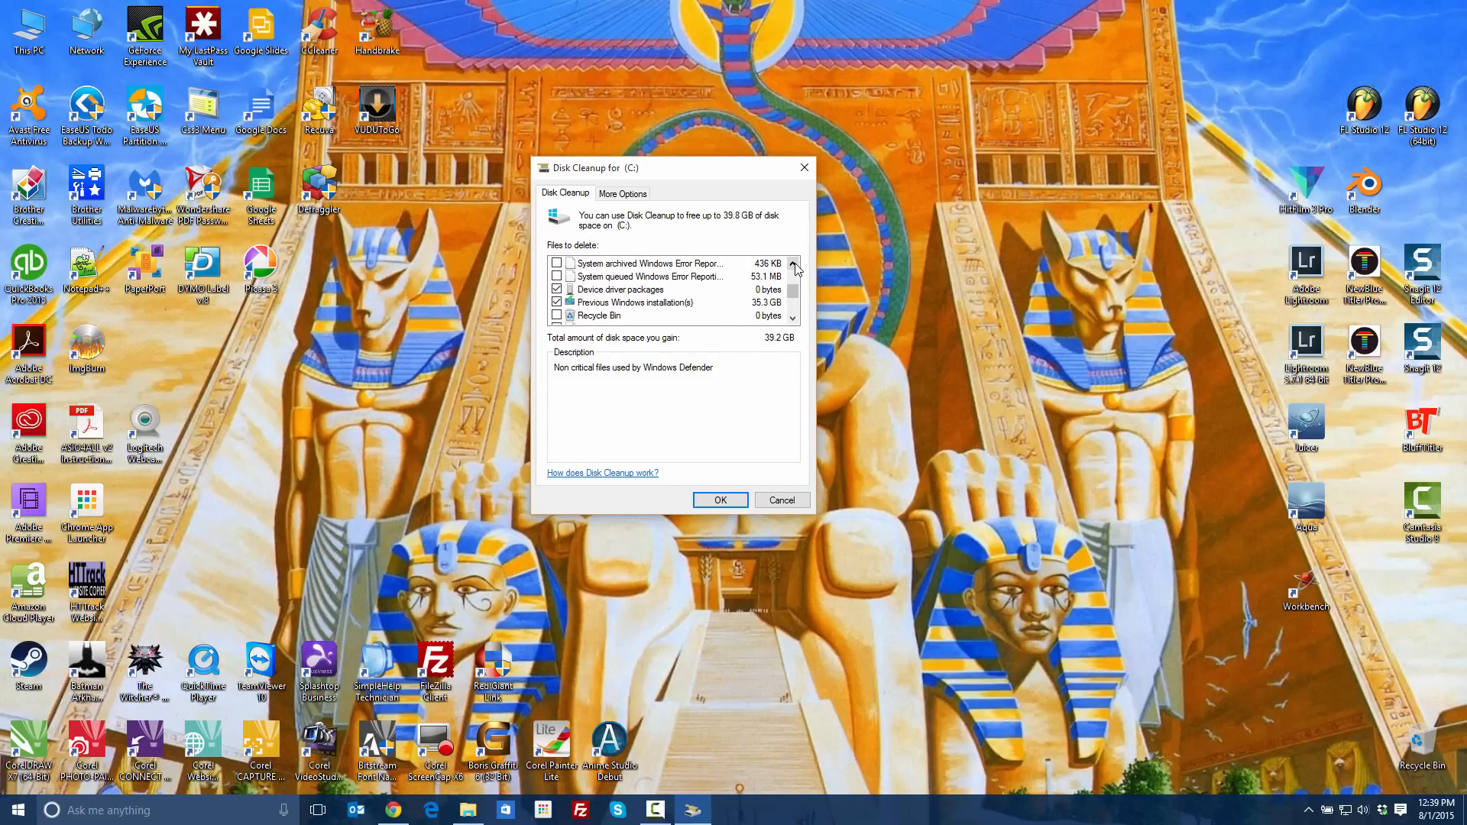
left_click(793, 263)
left_click(794, 263)
left_click(793, 264)
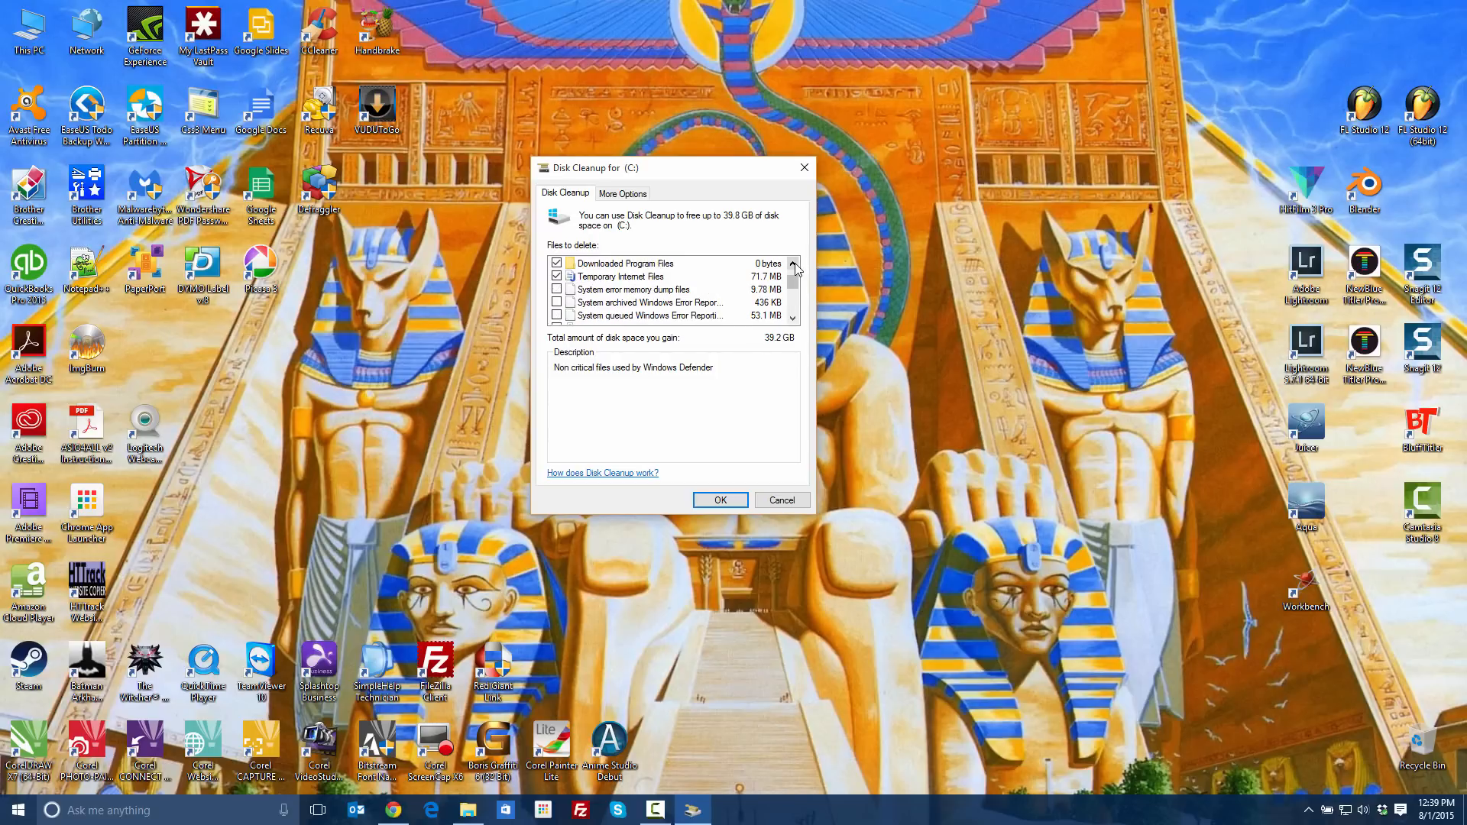
left_click(793, 318)
left_click(793, 318)
left_click(793, 318)
left_click(793, 318)
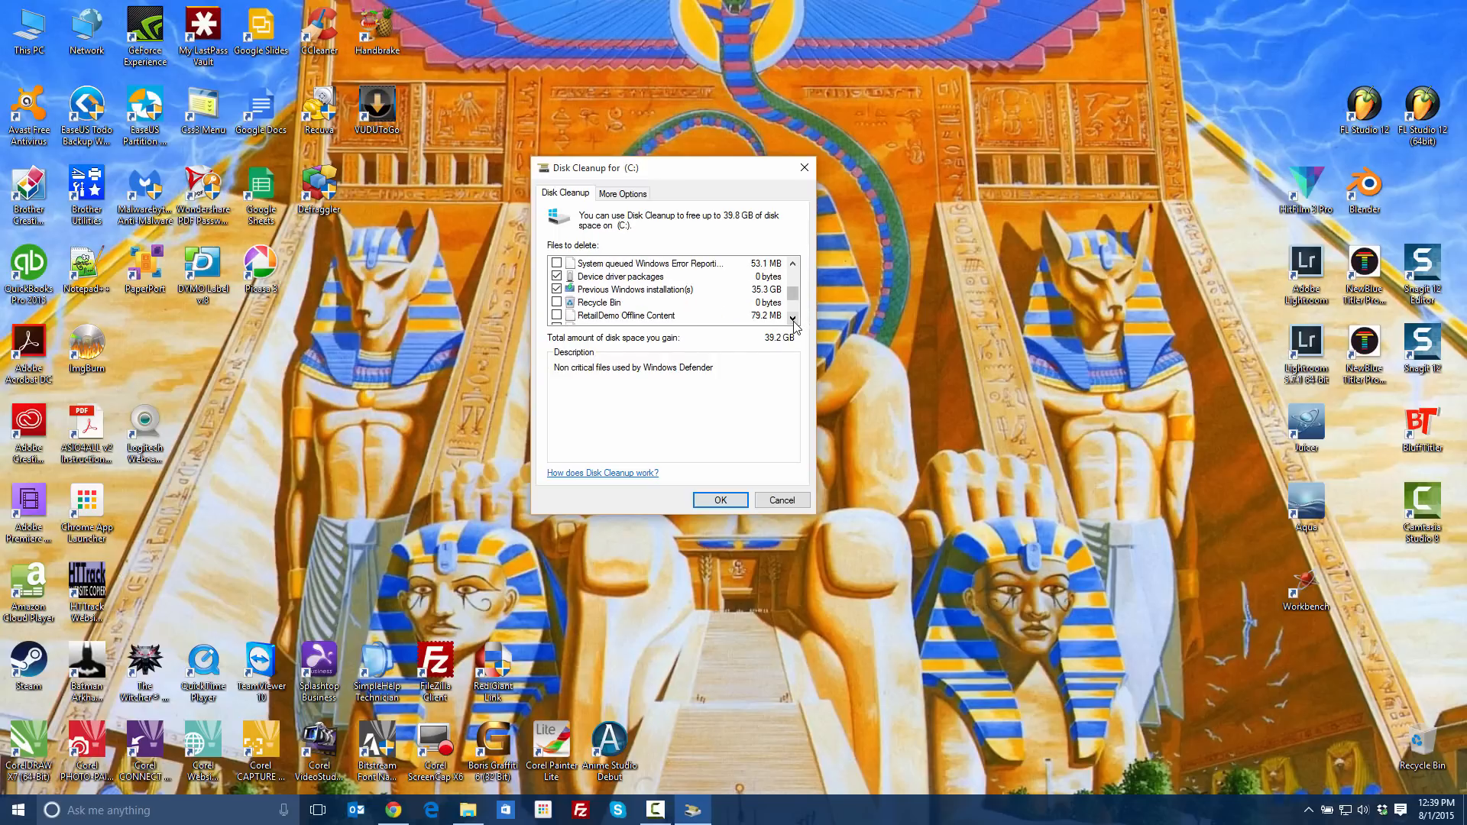
Start the cleanup, confirming permanent deletion of the files and removal of the previous Windows installations.
left_click(723, 503)
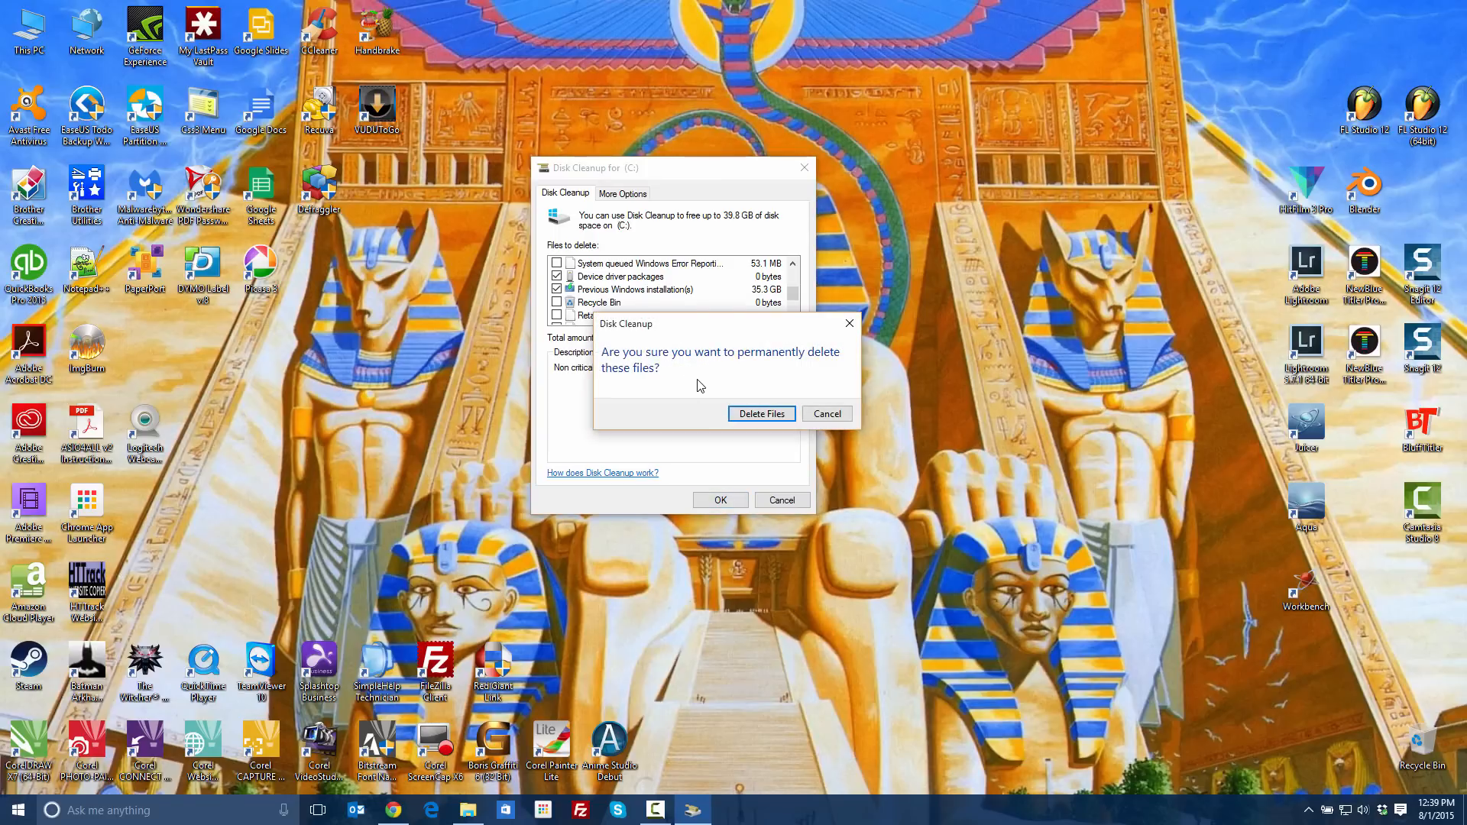
left_click(762, 415)
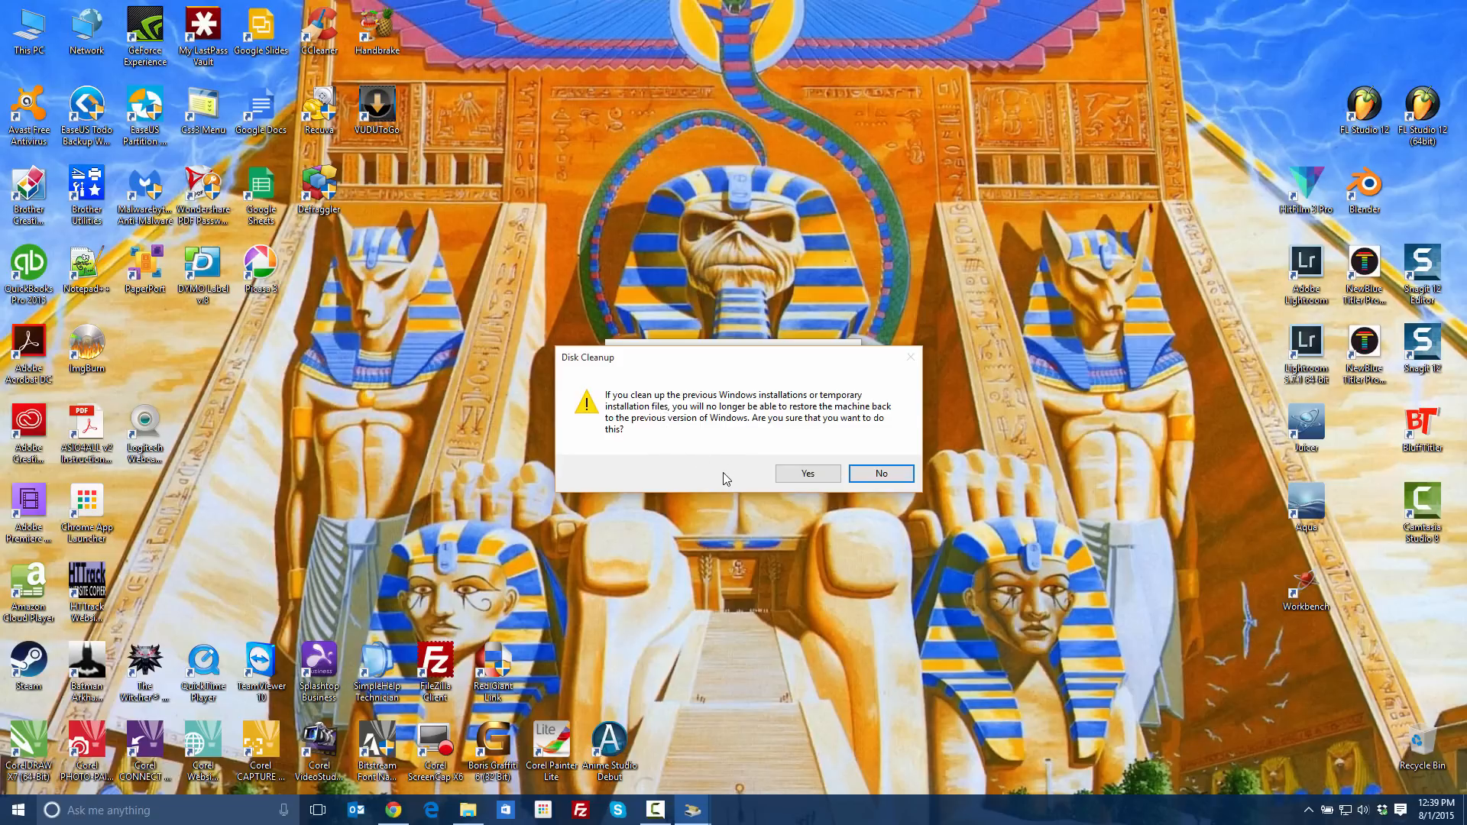
left_click(805, 475)
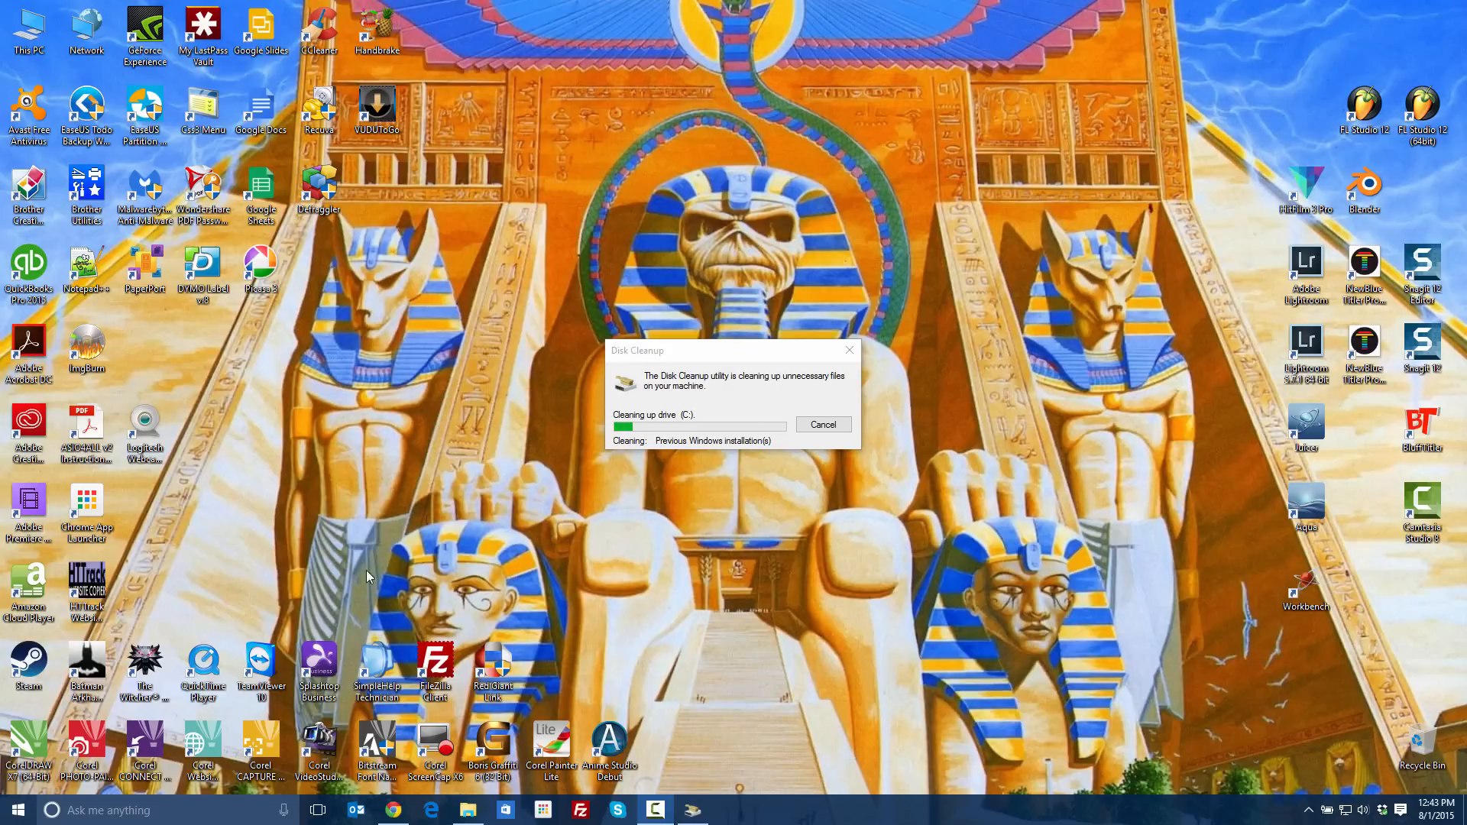
Switch to Chrome to view the Stardock Start10 product page.
left_click(393, 810)
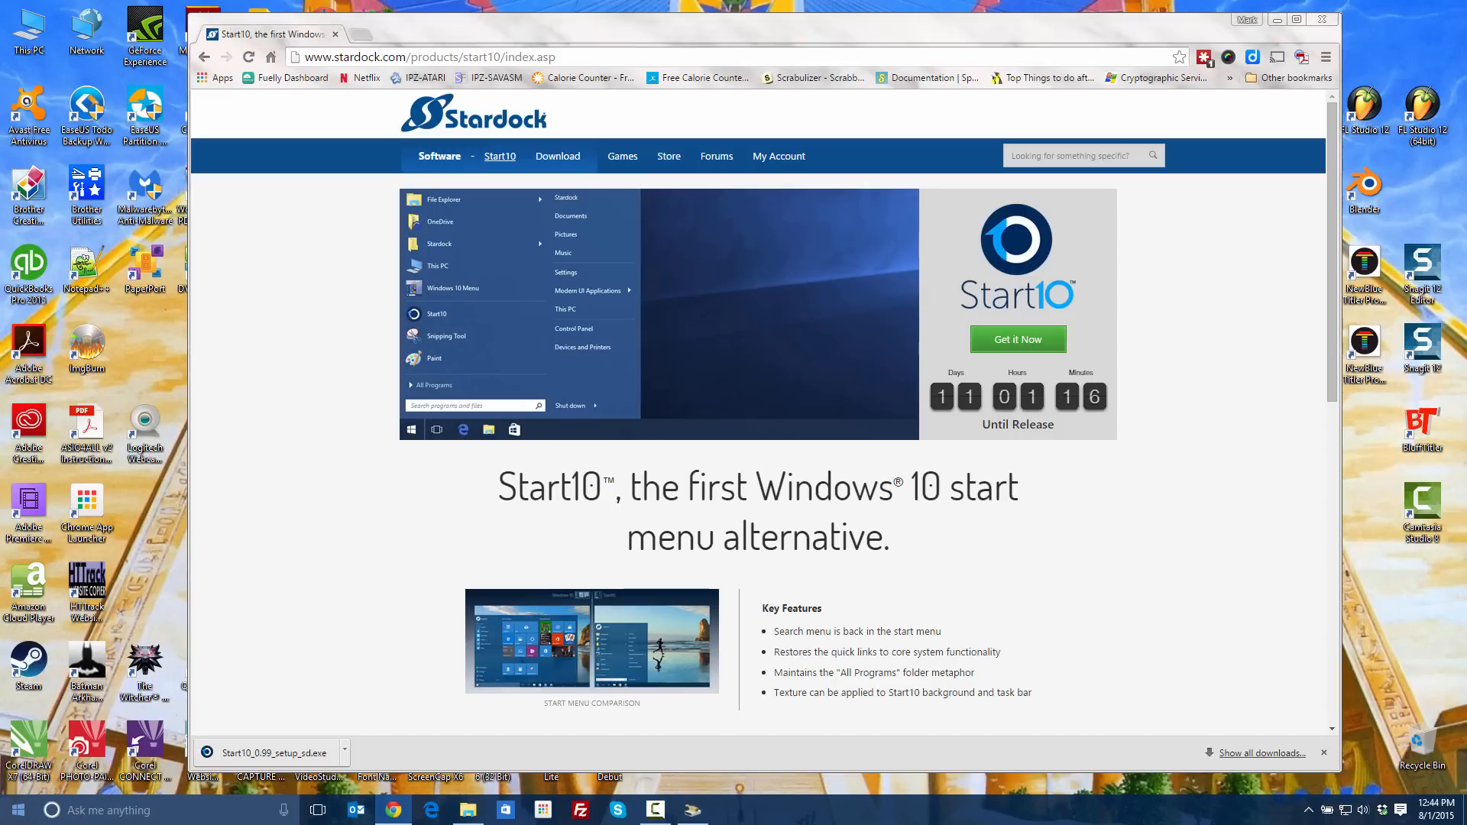
key("super")
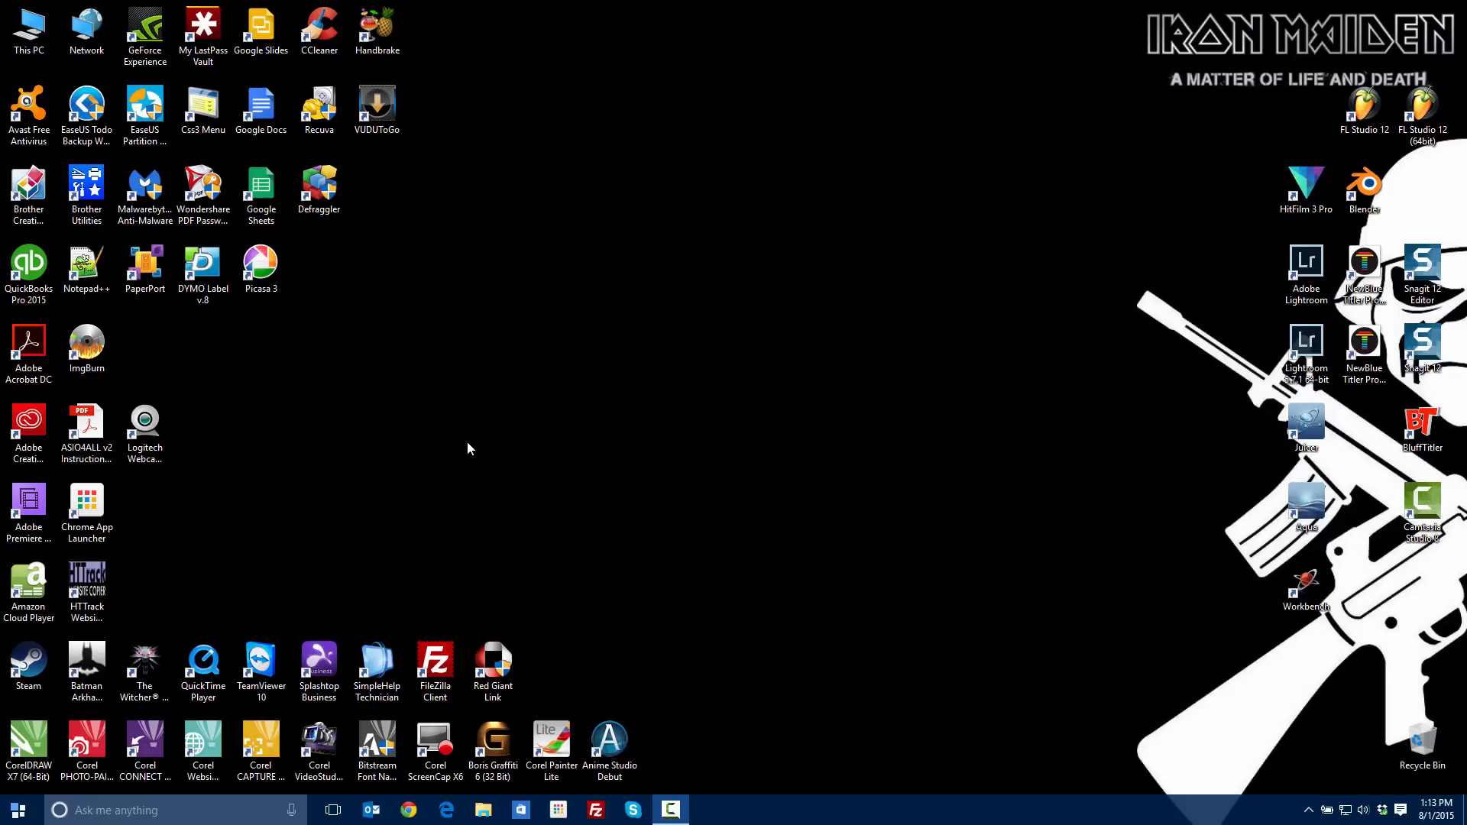
Open the Start10 menu, look through All Programs and the Modern UI Applications list, and close the menu.
left_click(15, 819)
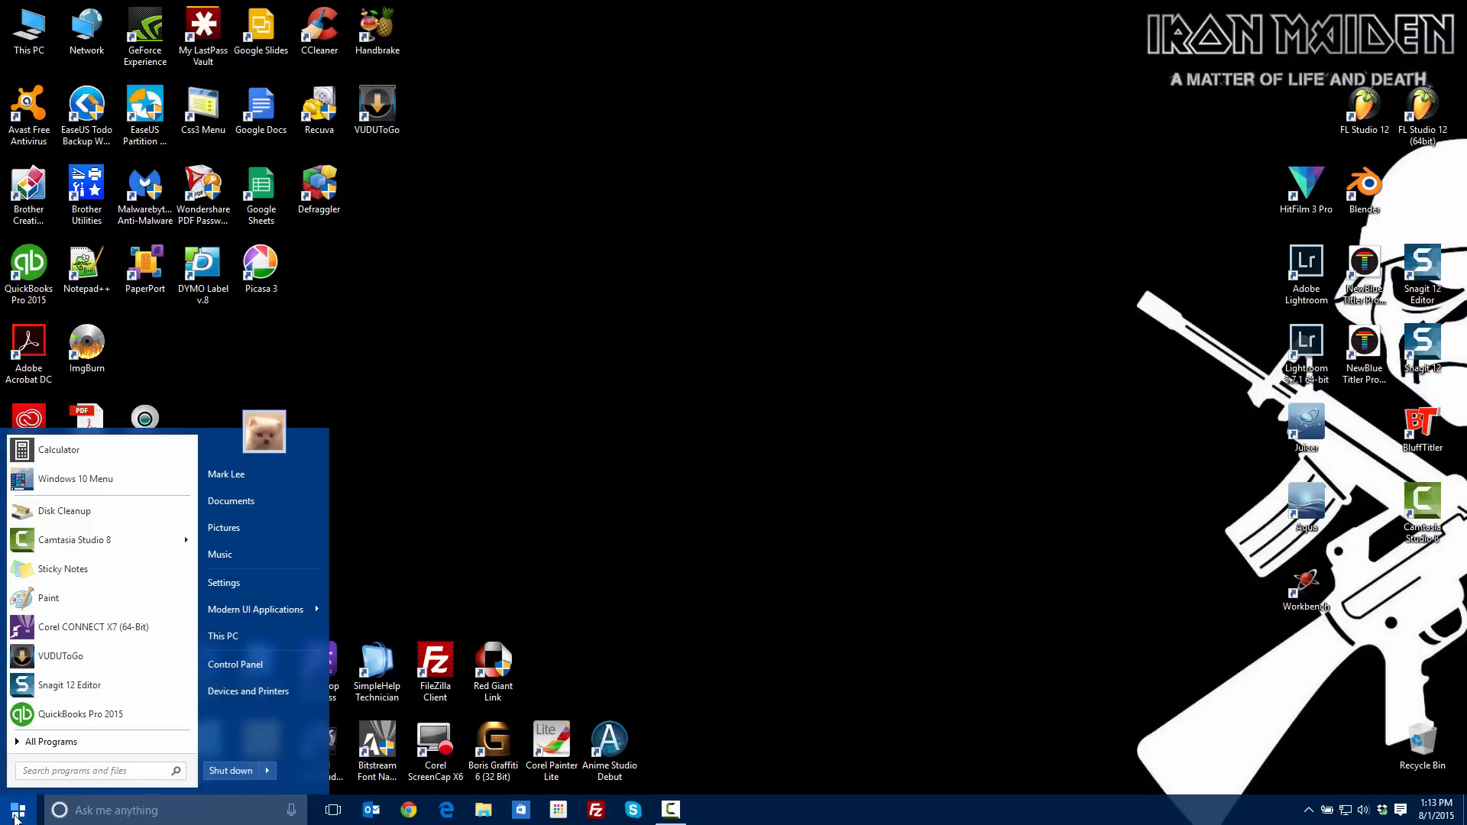
left_click(61, 740)
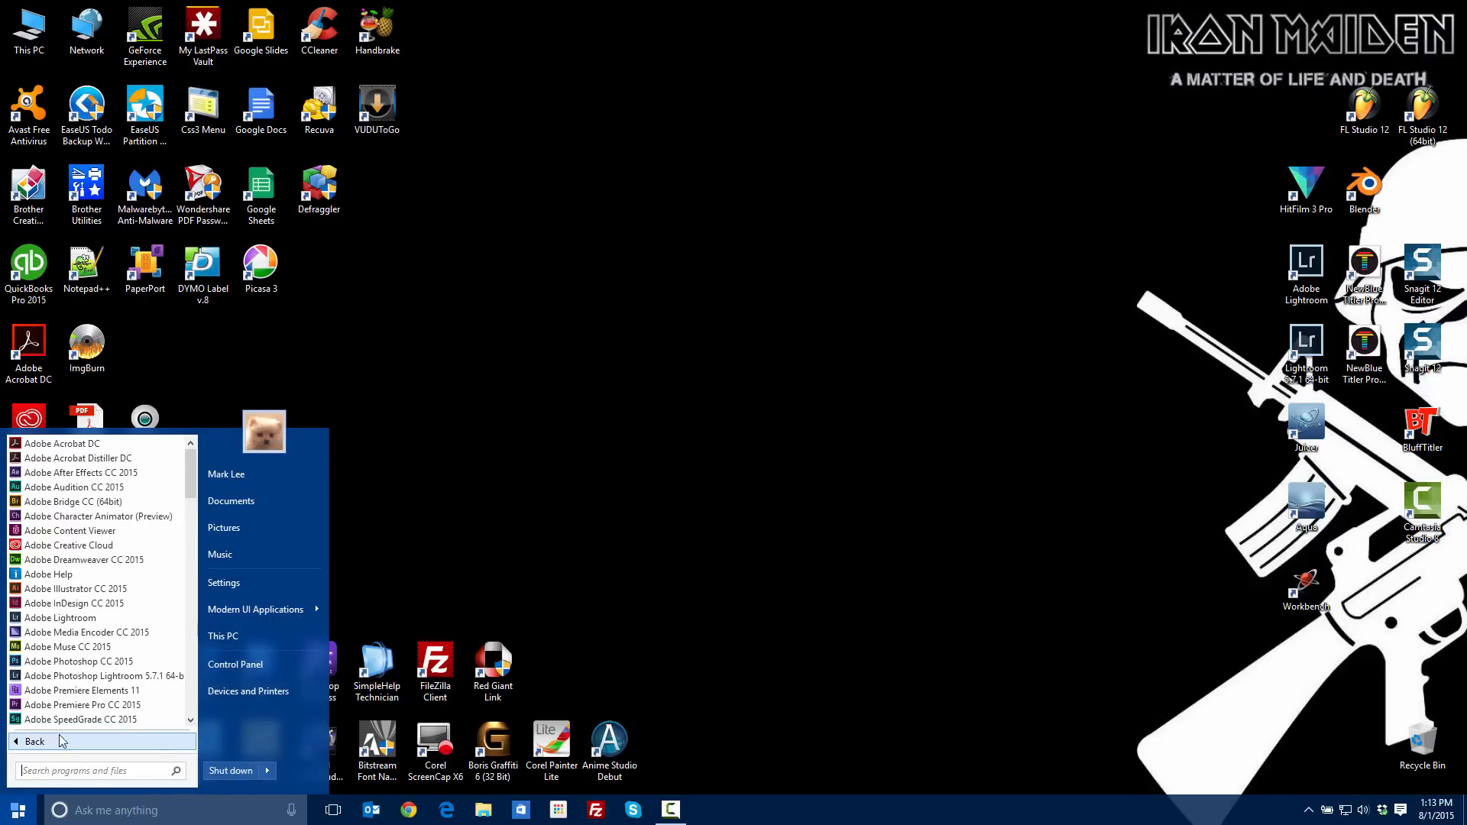
scroll(95, 611, "down", 10)
scroll(94, 611, "up", 15)
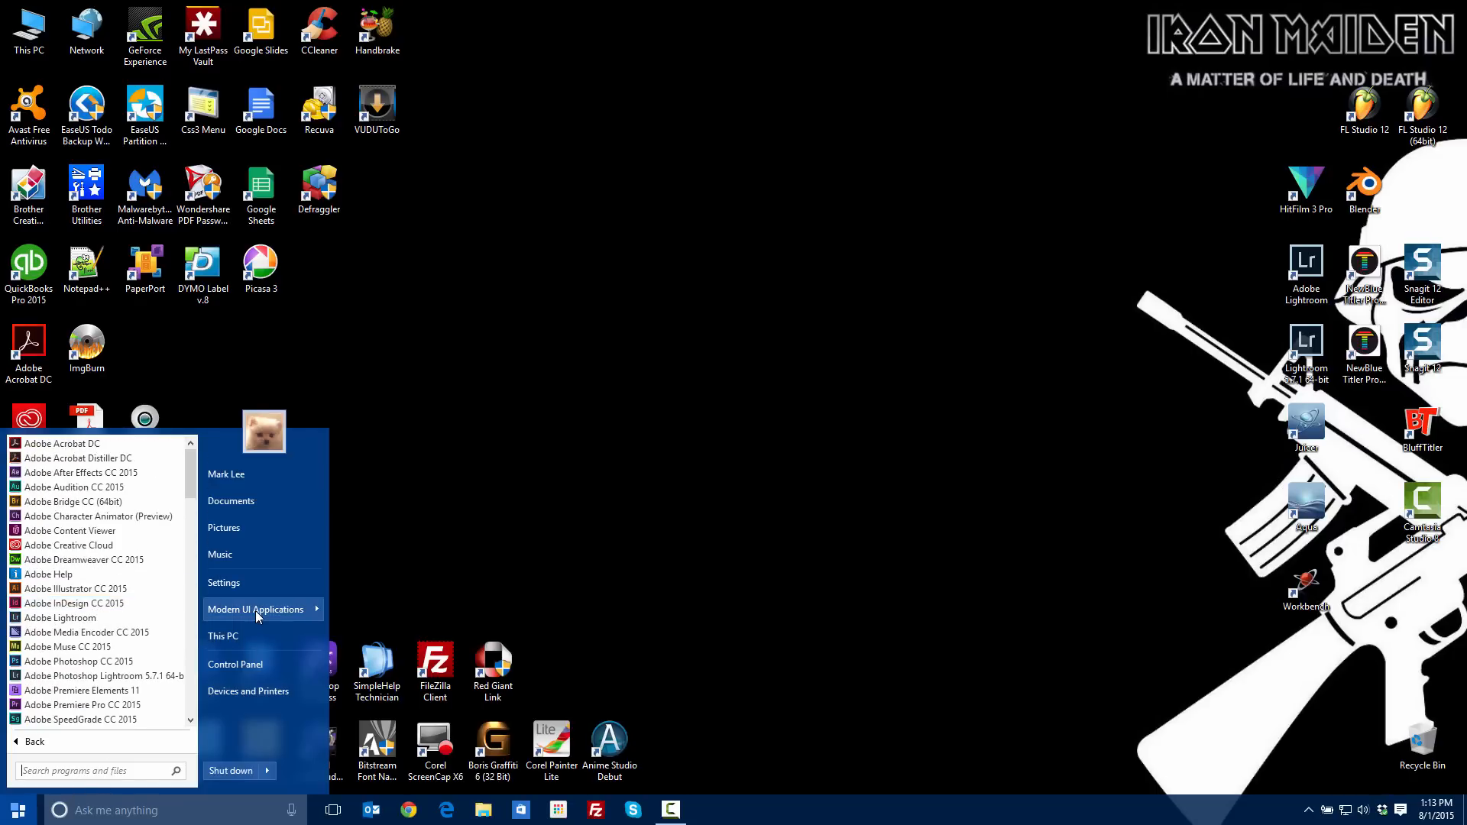
mouse_move(258, 612)
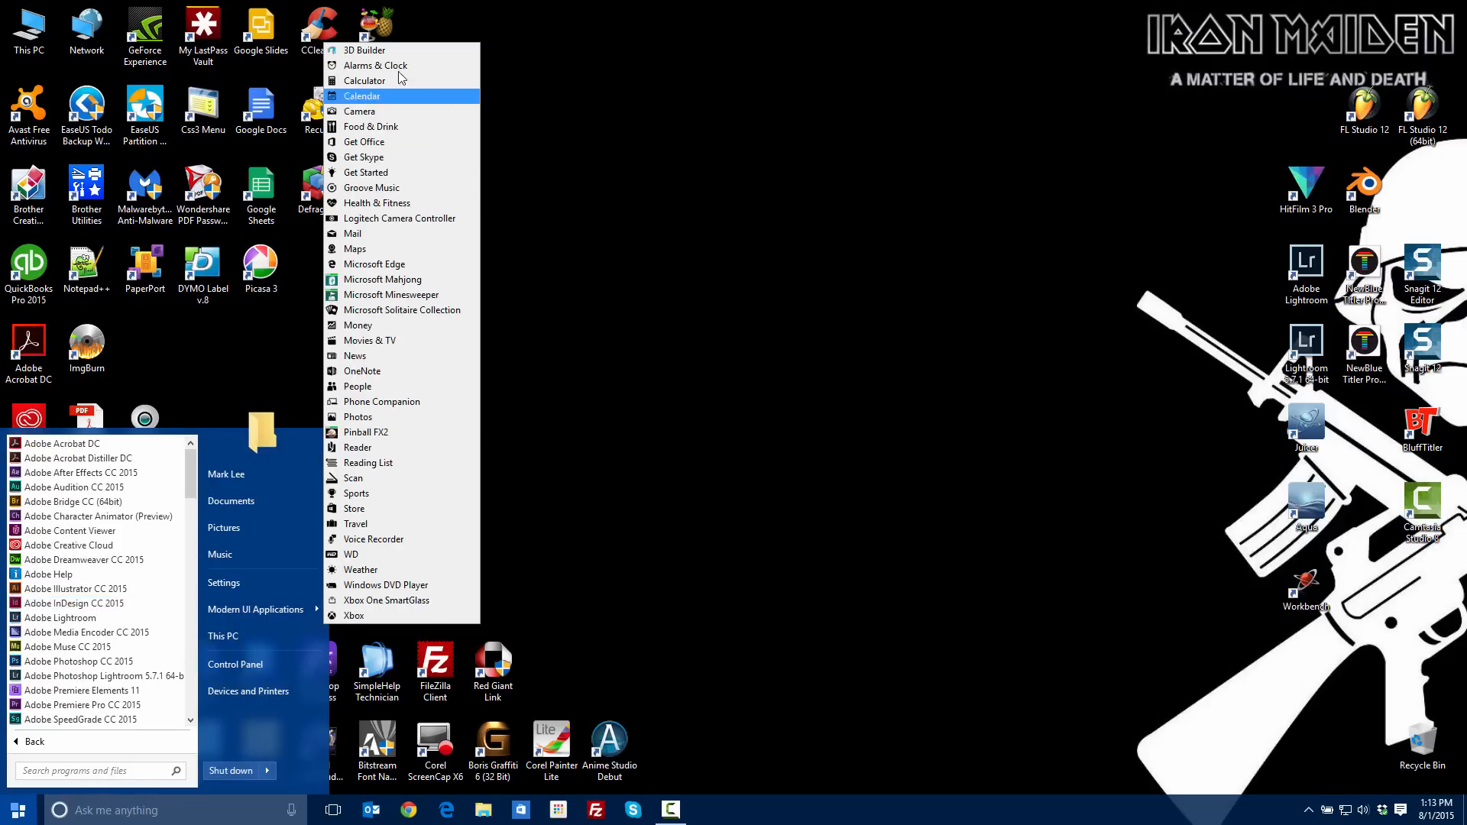
left_click(622, 505)
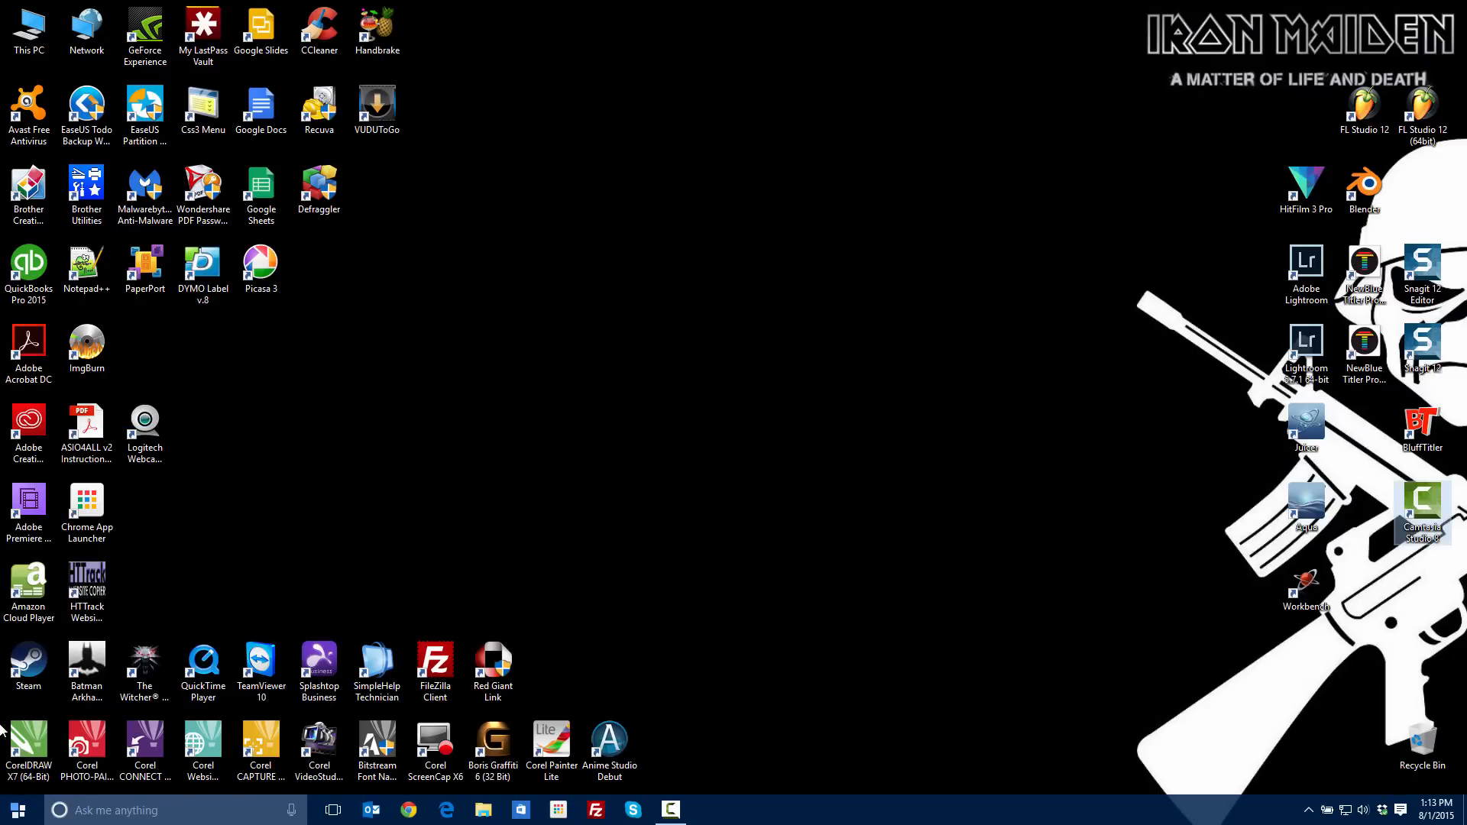
Open the original Windows 10 menu from Start10, look through its tiles and close it, and briefly show the Start10 menu again.
left_click(17, 810)
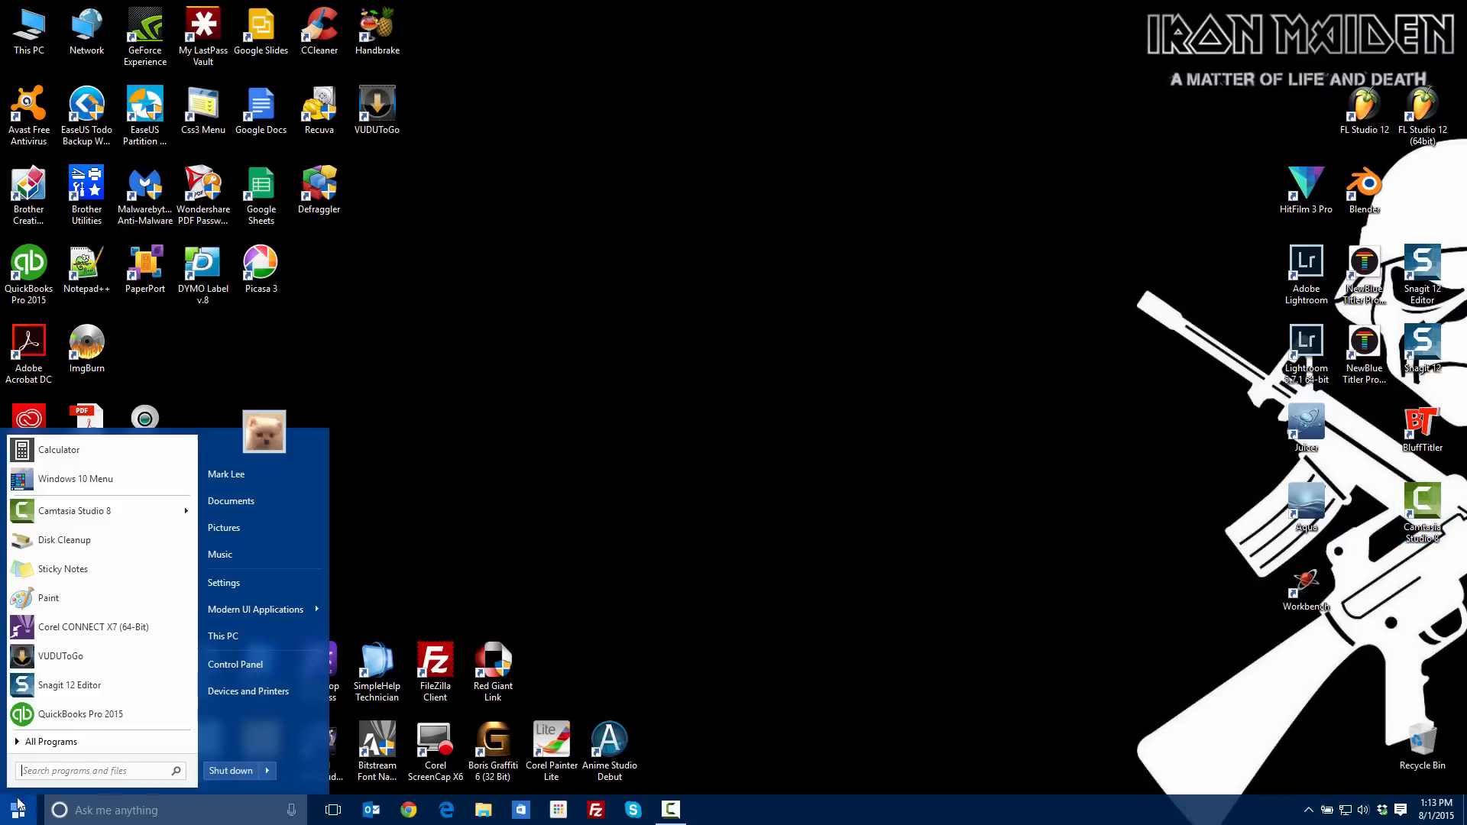
left_click(94, 483)
scroll(350, 590, "down", 10)
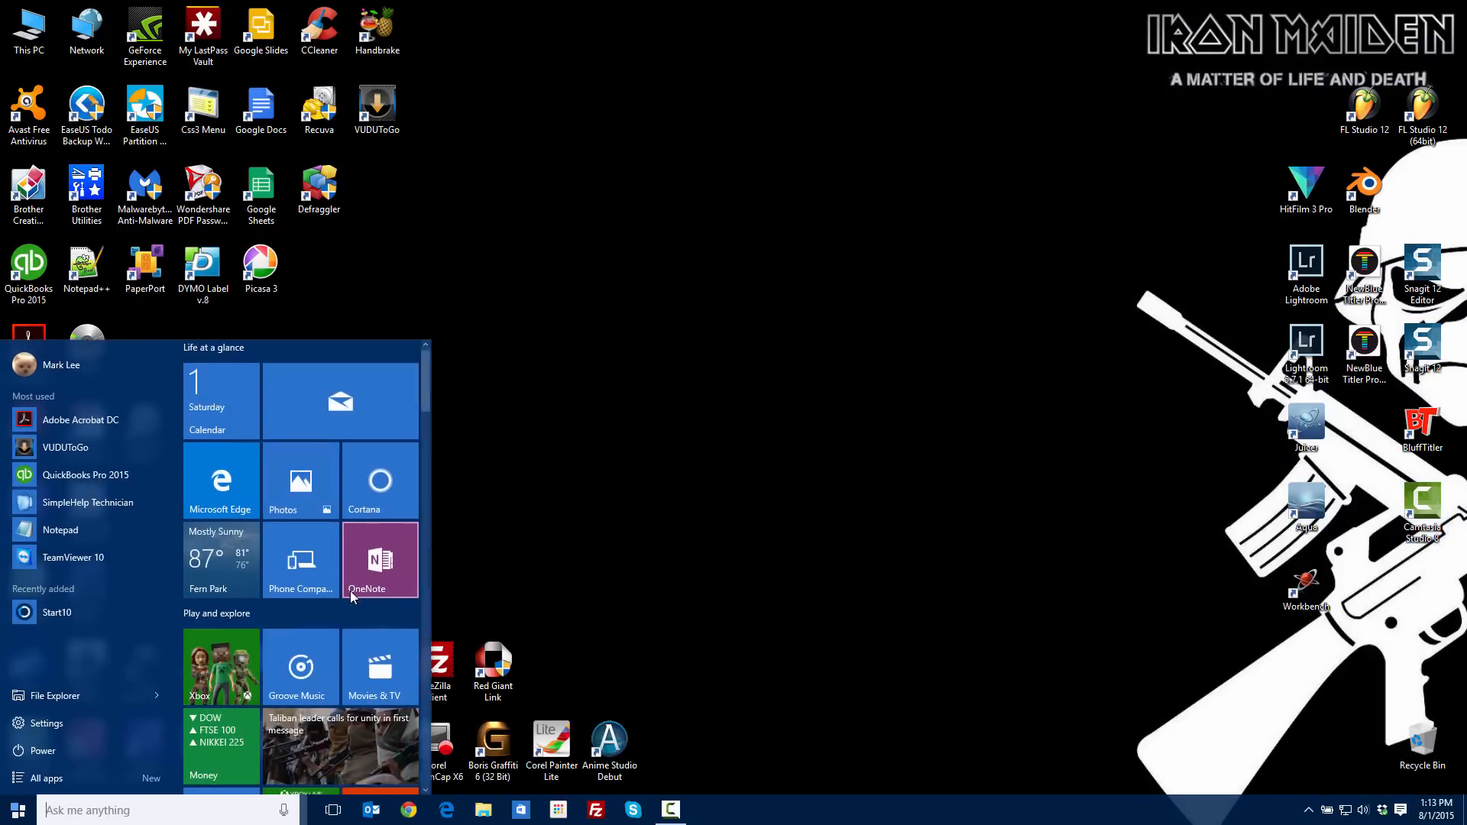
scroll(352, 597, "down", 10)
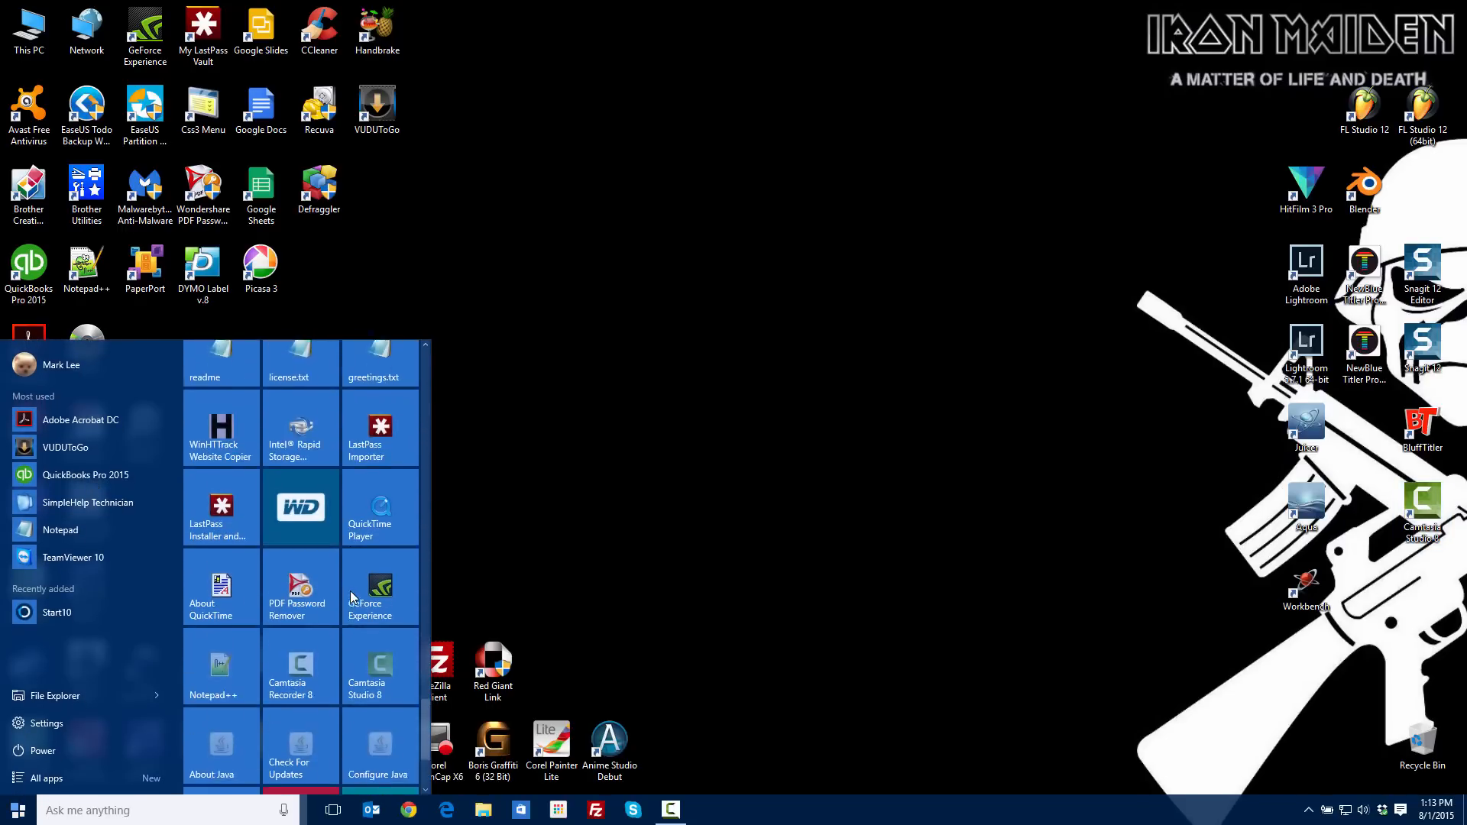
scroll(306, 602, "up", 20)
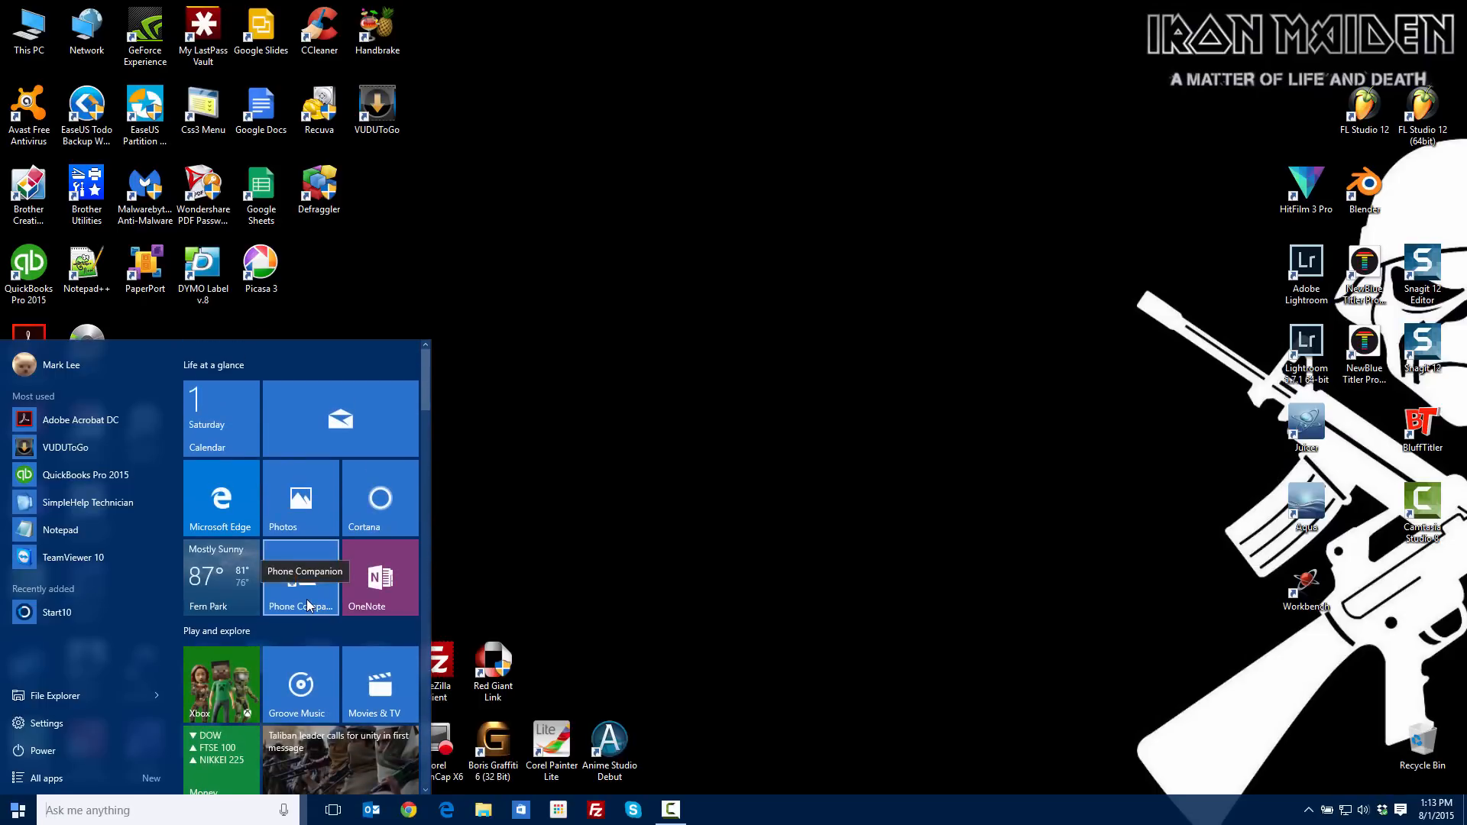
left_click(651, 441)
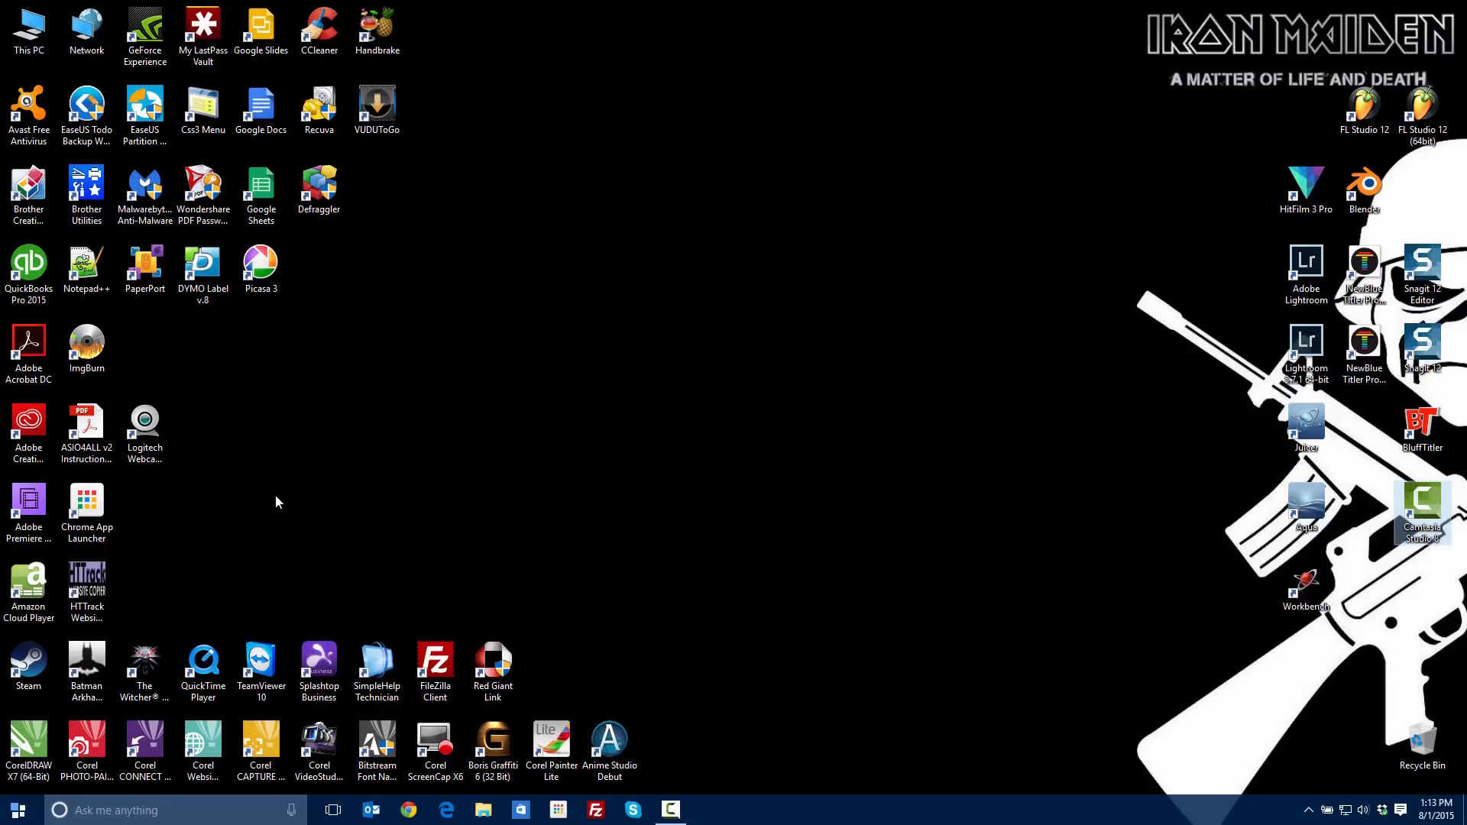
left_click(13, 816)
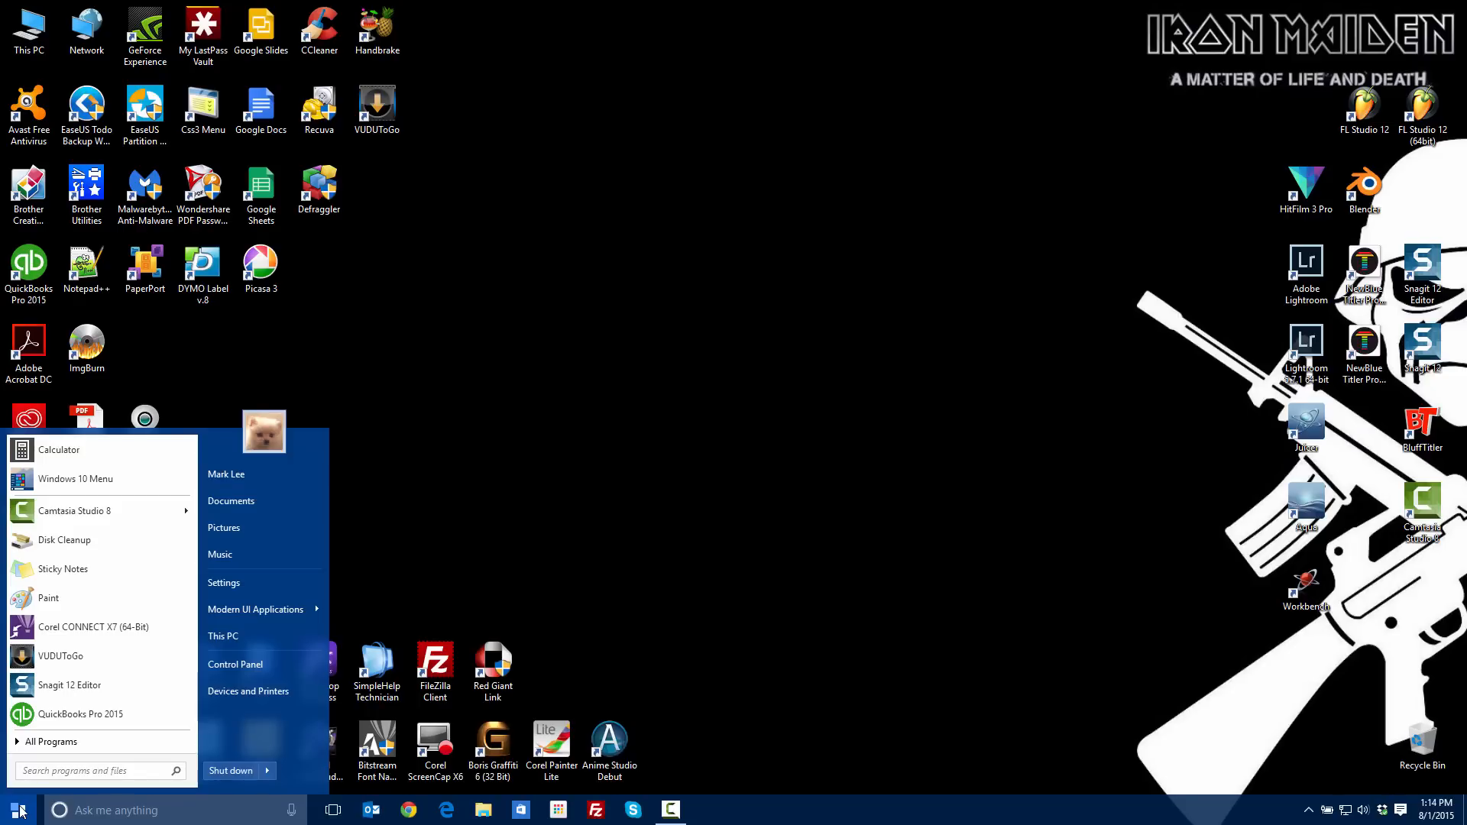
left_click(559, 396)
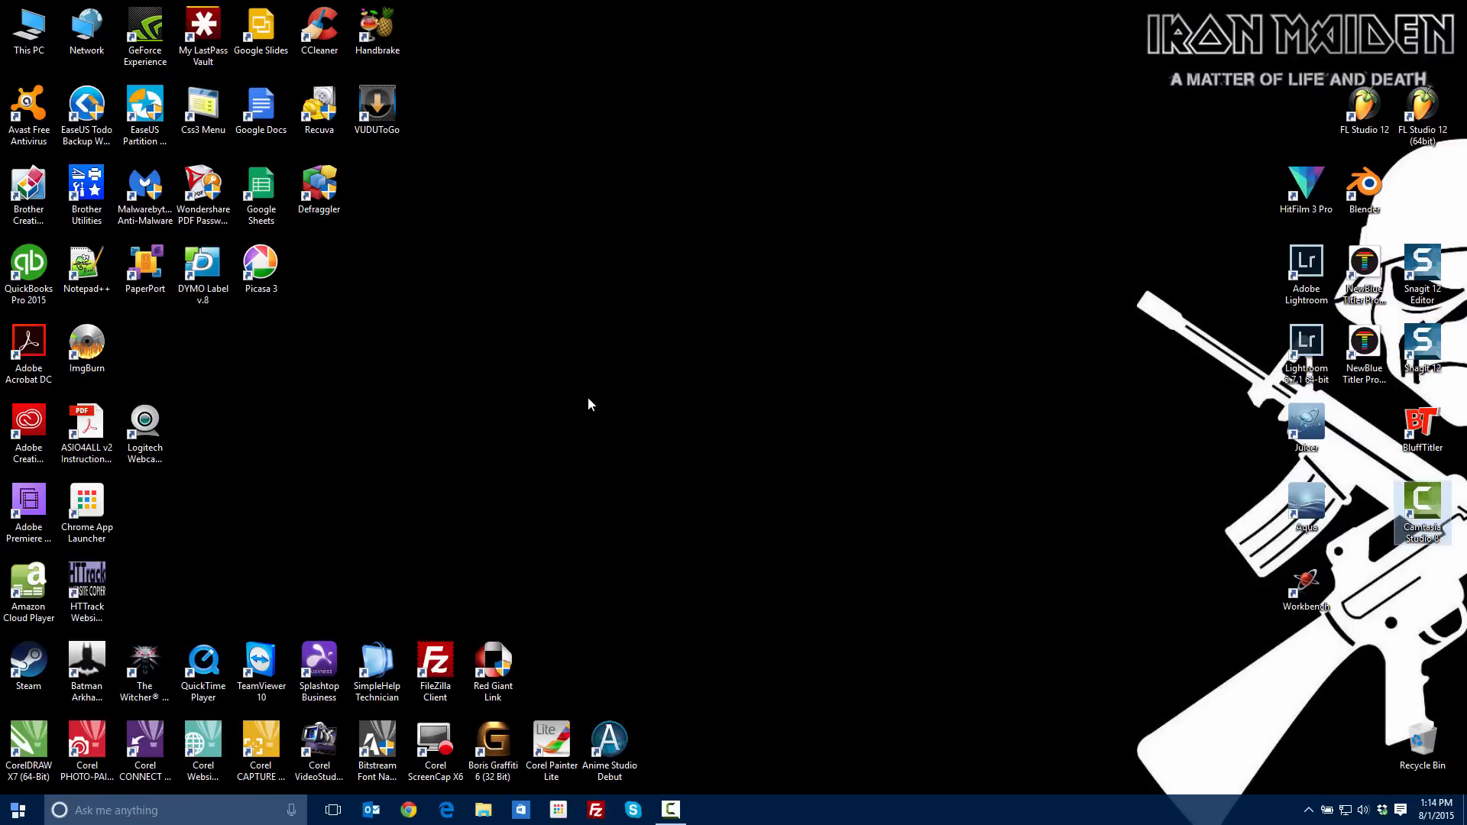